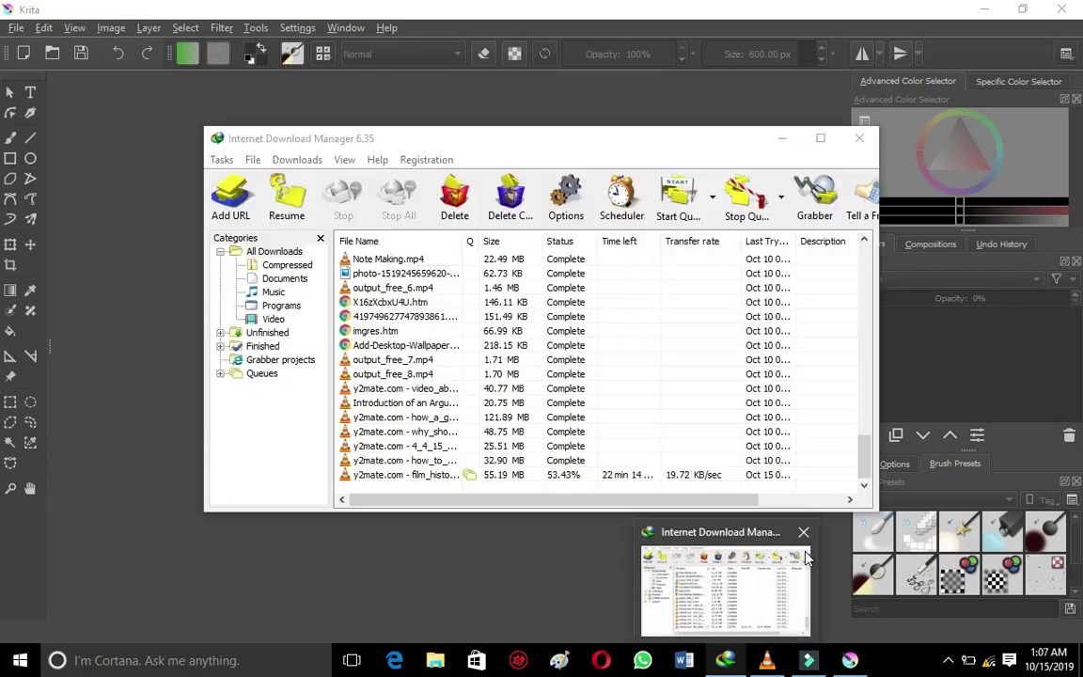
Let Krita 4.1.7 finish launching to its start page with new-file and recent-document options.
{"action": "left_click", "coordinate": [804, 537]}
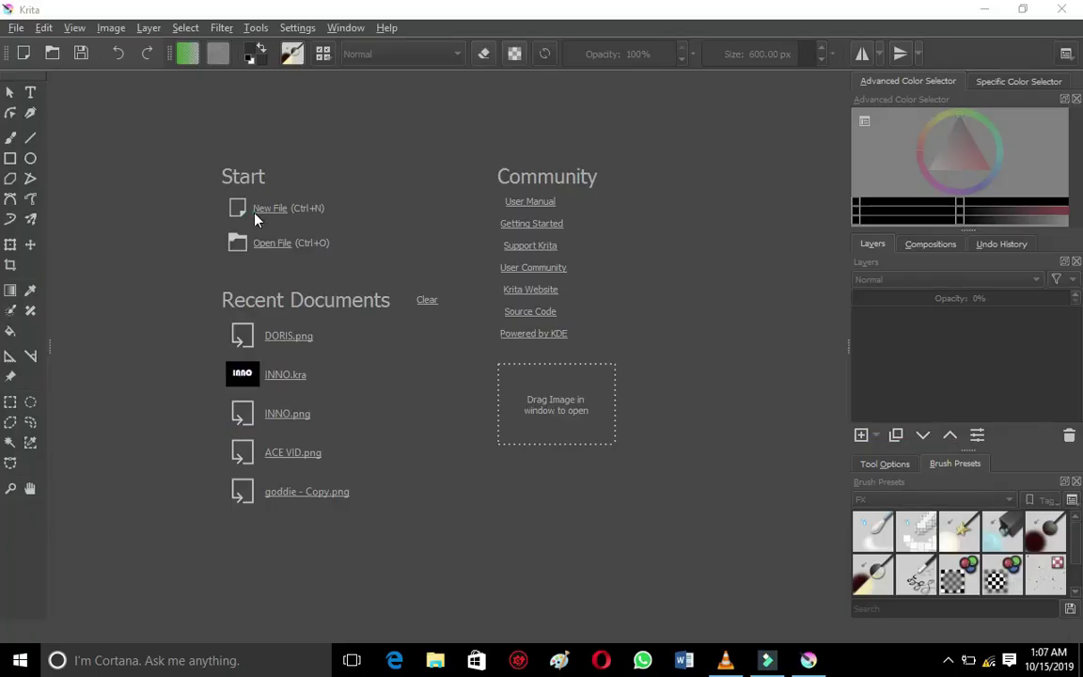
Create a new 800 × 500 px document, changing the height from 200 to 500.
{"action": "left_click", "coordinate": [254, 215]}
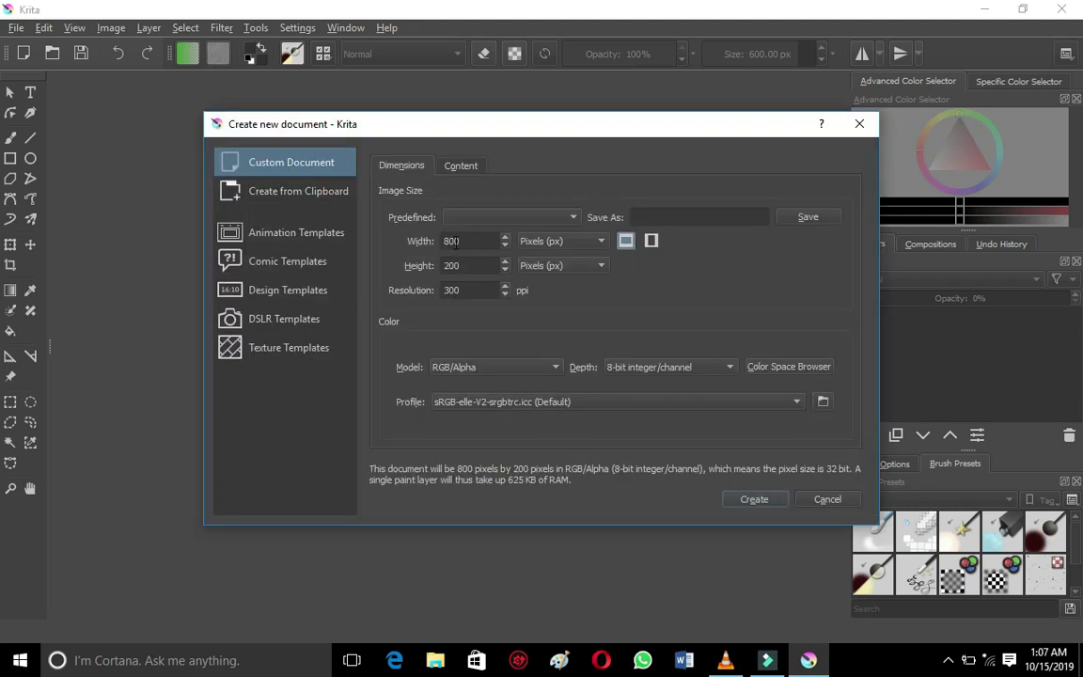
{"action": "left_click", "coordinate": [450, 267]}
{"action": "key", "text": "BackSpace"}
{"action": "type", "text": "5"}
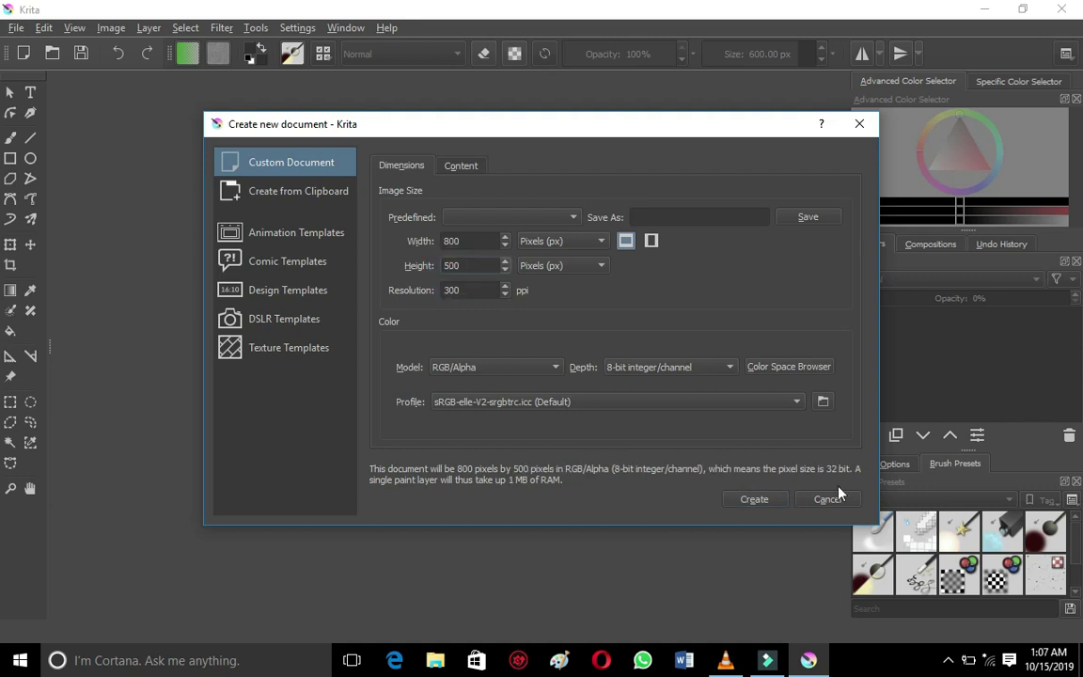
{"action": "left_click", "coordinate": [756, 500]}
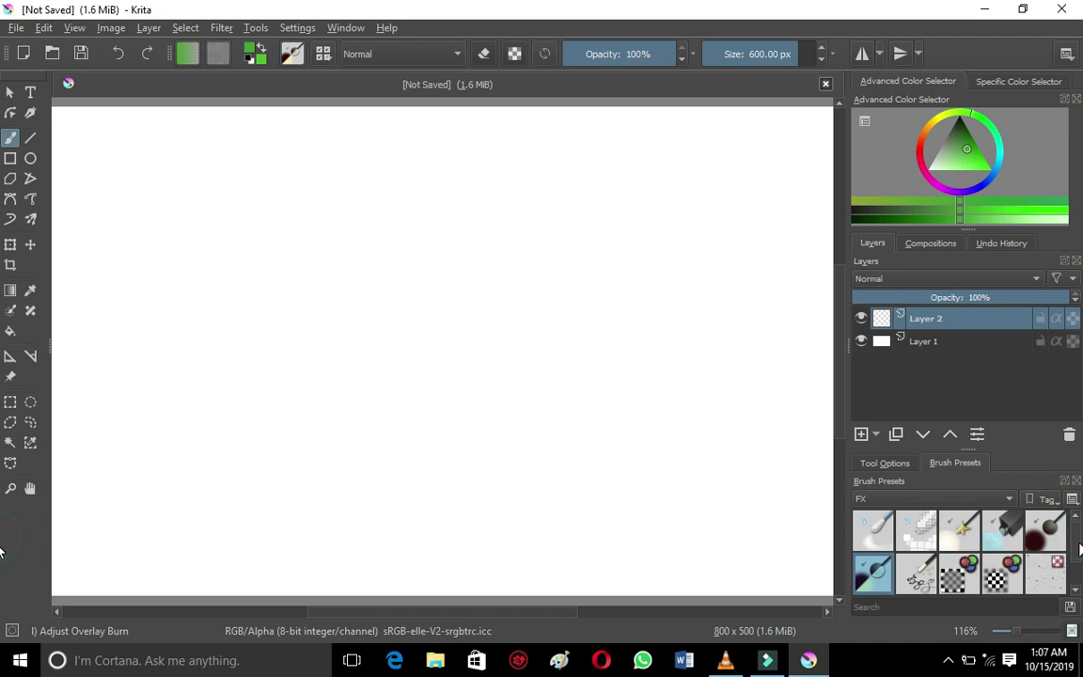
Switch the brush preset filter from FX to All and pick the Ink-3 Gpen preset.
{"action": "scroll", "coordinate": [1080, 558], "scroll_direction": "down", "scroll_amount": 1}
{"action": "left_click_drag", "start_coordinate": [1080, 558], "coordinate": [1077, 529]}
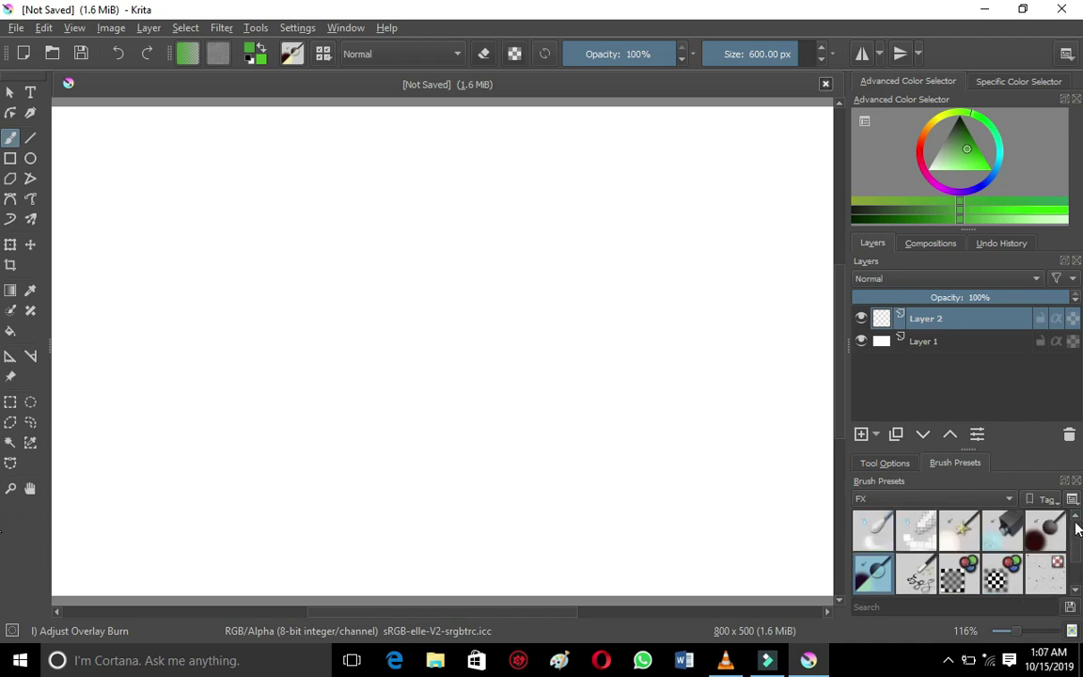
{"action": "left_click", "coordinate": [894, 500]}
{"action": "left_click", "coordinate": [872, 451]}
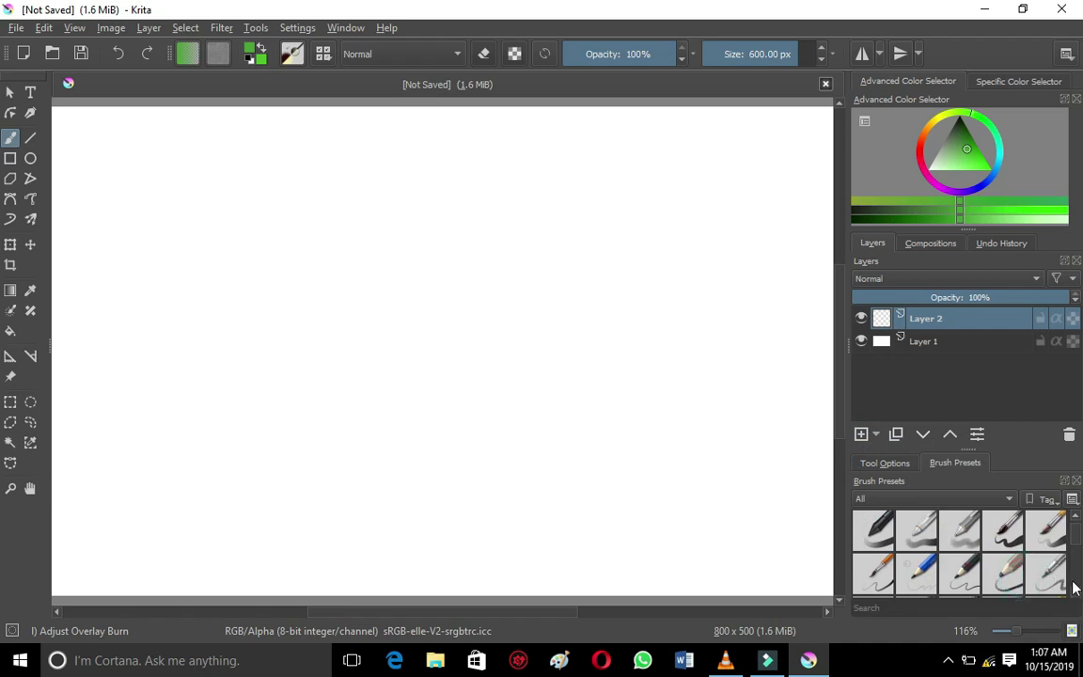
{"action": "scroll", "coordinate": [1054, 555], "scroll_direction": "down", "scroll_amount": 2}
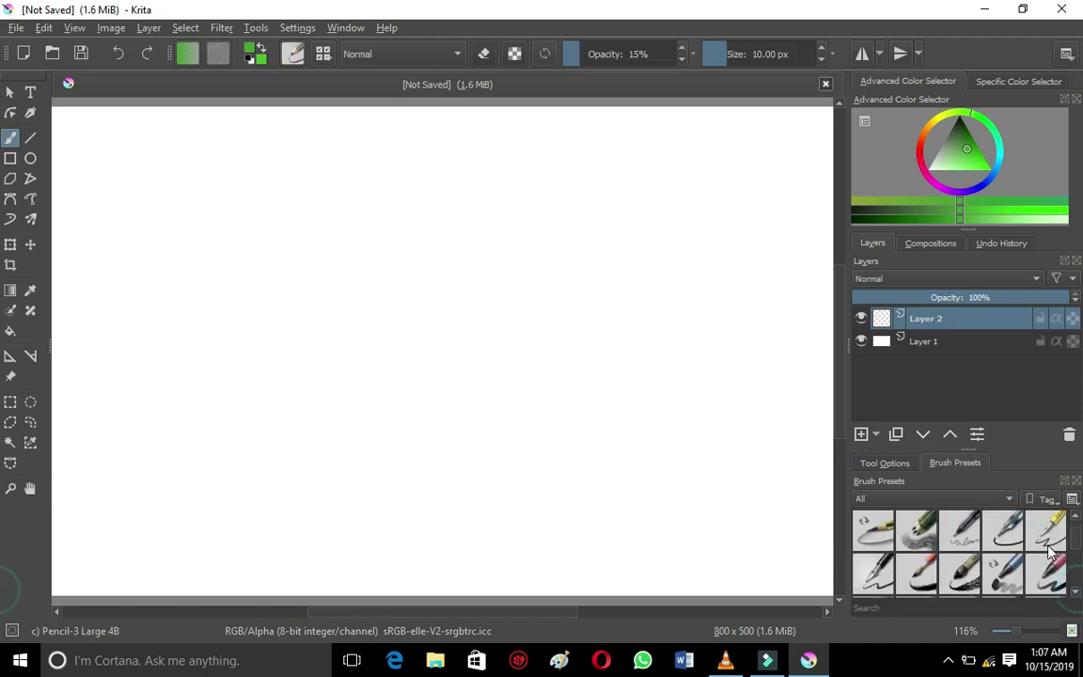
{"action": "left_click", "coordinate": [1048, 538]}
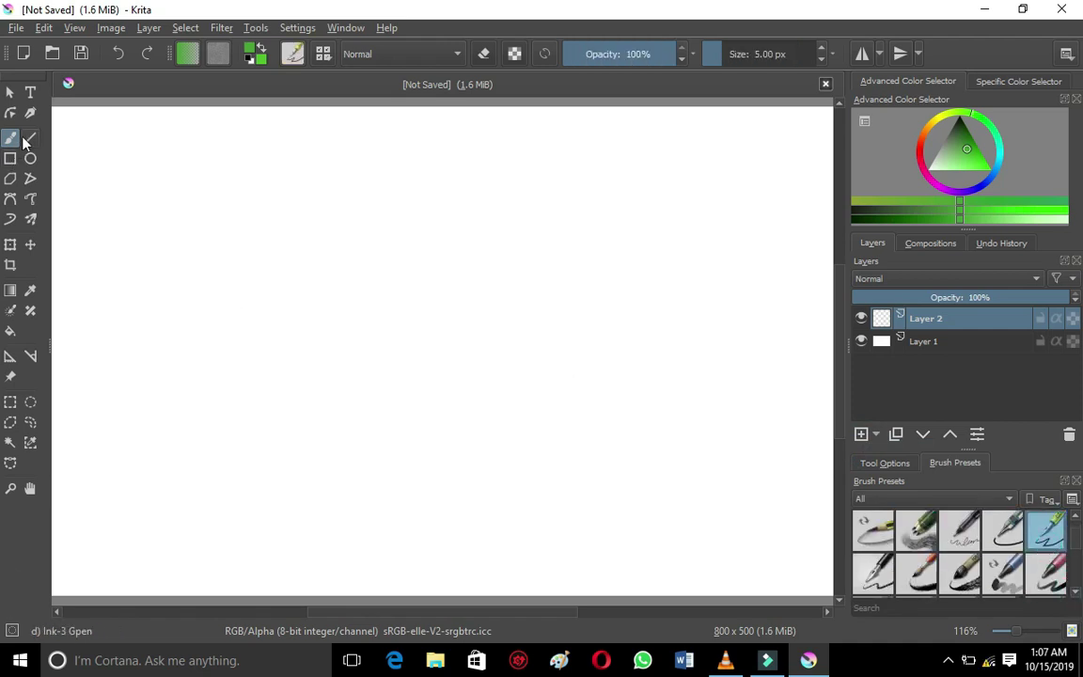
Select the 5 px Ink-2 Fineliner preset with the Bezier Curve tool.
{"action": "left_click", "coordinate": [11, 219]}
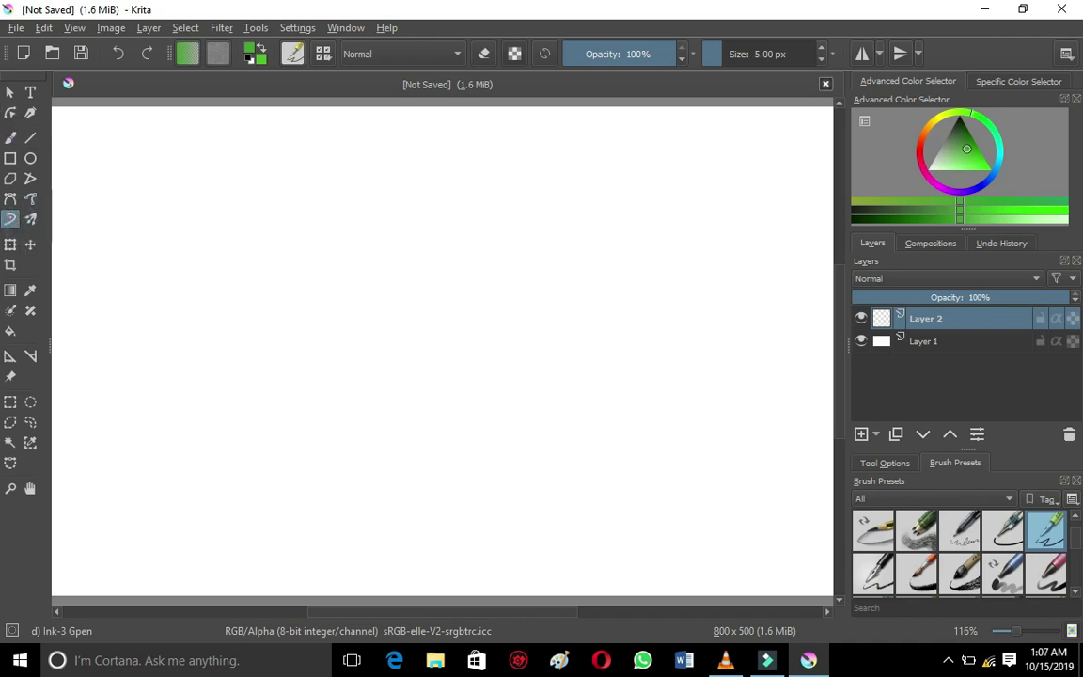
{"action": "right_click", "coordinate": [496, 195]}
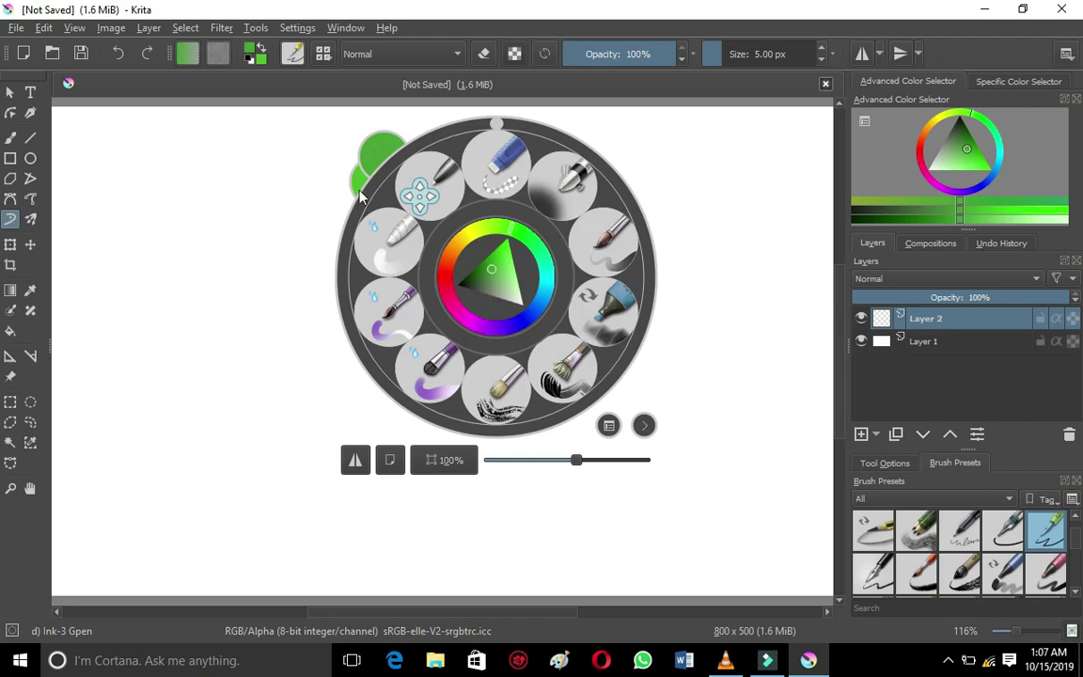
{"action": "left_click", "coordinate": [266, 182]}
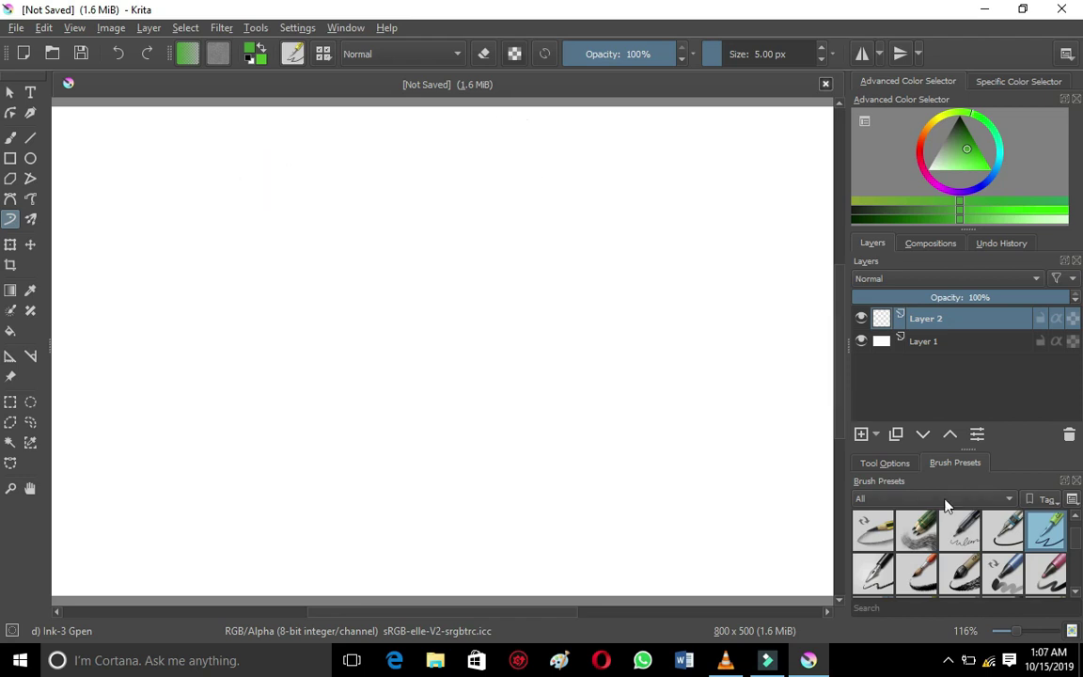
{"action": "left_click", "coordinate": [1003, 529]}
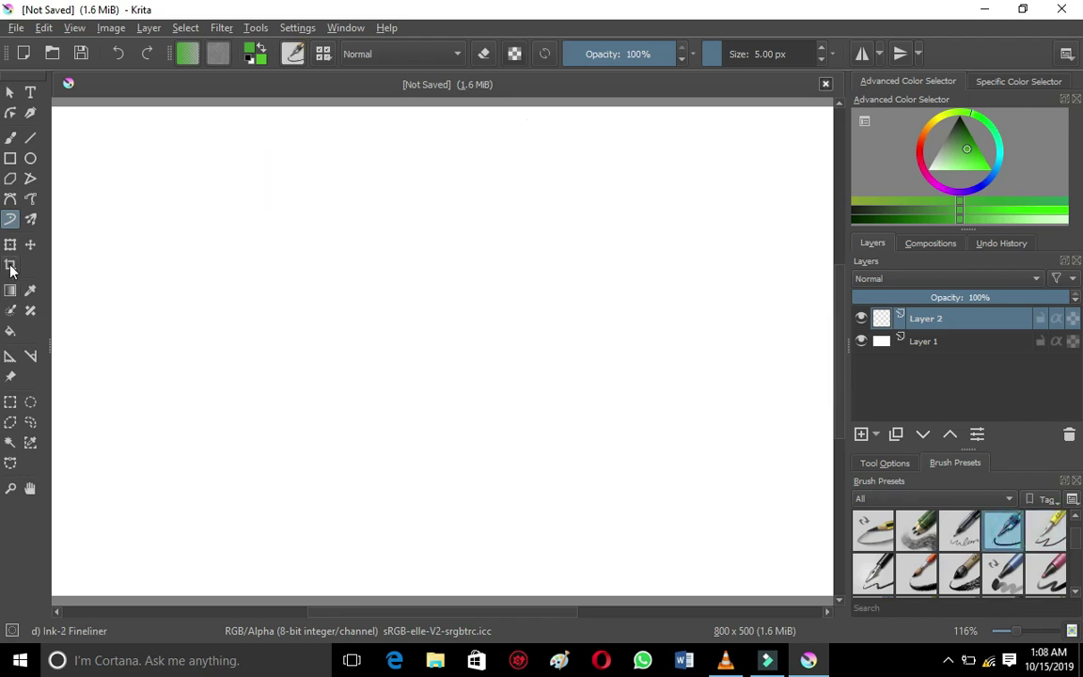
{"action": "left_click", "coordinate": [11, 199]}
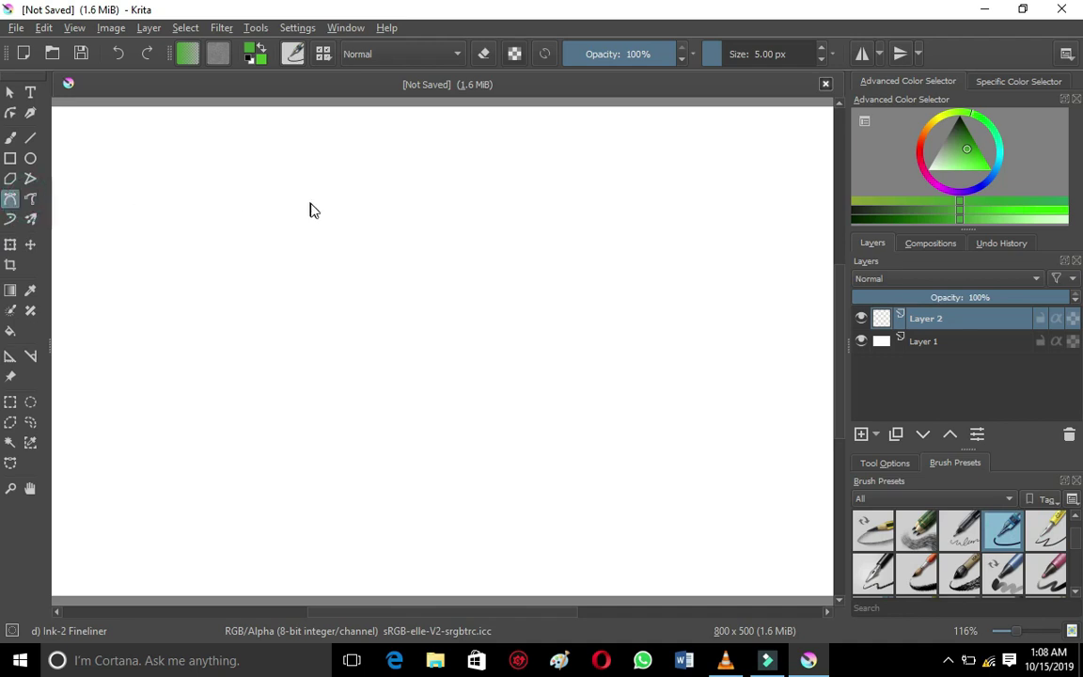
Trace the head and an S-curved body line up to the wing notch.
{"action": "left_click", "coordinate": [364, 177]}
{"action": "left_click", "coordinate": [416, 209]}
{"action": "left_click_drag", "start_coordinate": [444, 268], "coordinate": [477, 288]}
{"action": "left_click", "coordinate": [481, 287]}
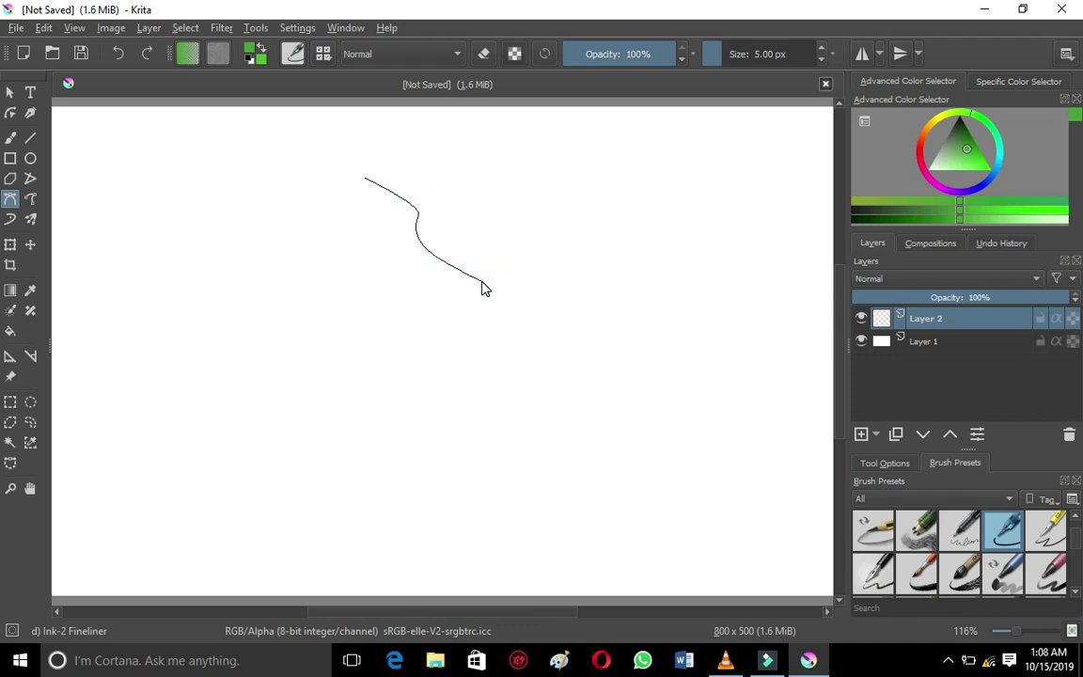
{"action": "left_click", "coordinate": [495, 274]}
{"action": "left_click", "coordinate": [512, 260]}
{"action": "double_click", "coordinate": [546, 270]}
{"action": "left_click", "coordinate": [571, 282]}
Outline the wing base and run the upper wing edge rightward.
{"action": "left_click", "coordinate": [531, 283]}
{"action": "left_click", "coordinate": [514, 294]}
{"action": "left_click", "coordinate": [516, 296]}
{"action": "left_click", "coordinate": [522, 301]}
{"action": "left_click", "coordinate": [551, 299]}
{"action": "left_click", "coordinate": [594, 286]}
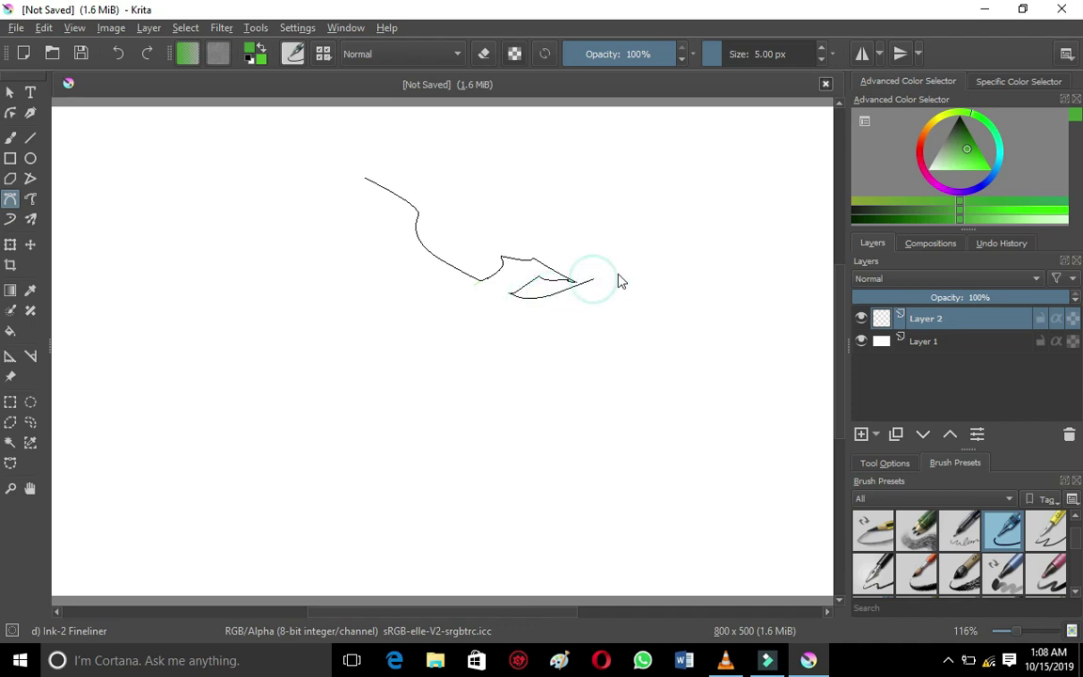
{"action": "left_click", "coordinate": [646, 273]}
Draw the sharp wing tip with zigzag feathers and bring the lower edge back to the body.
{"action": "left_click", "coordinate": [781, 280]}
{"action": "left_click", "coordinate": [762, 290]}
{"action": "left_click", "coordinate": [729, 296]}
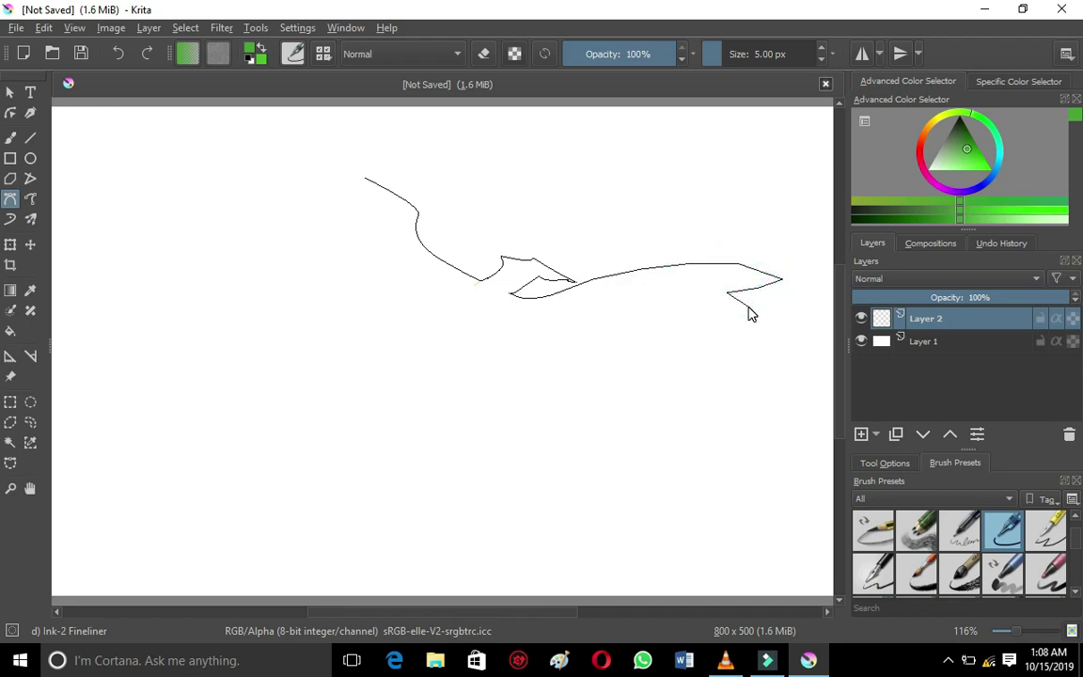
{"action": "left_click", "coordinate": [747, 304]}
{"action": "left_click", "coordinate": [724, 314]}
{"action": "left_click", "coordinate": [636, 331]}
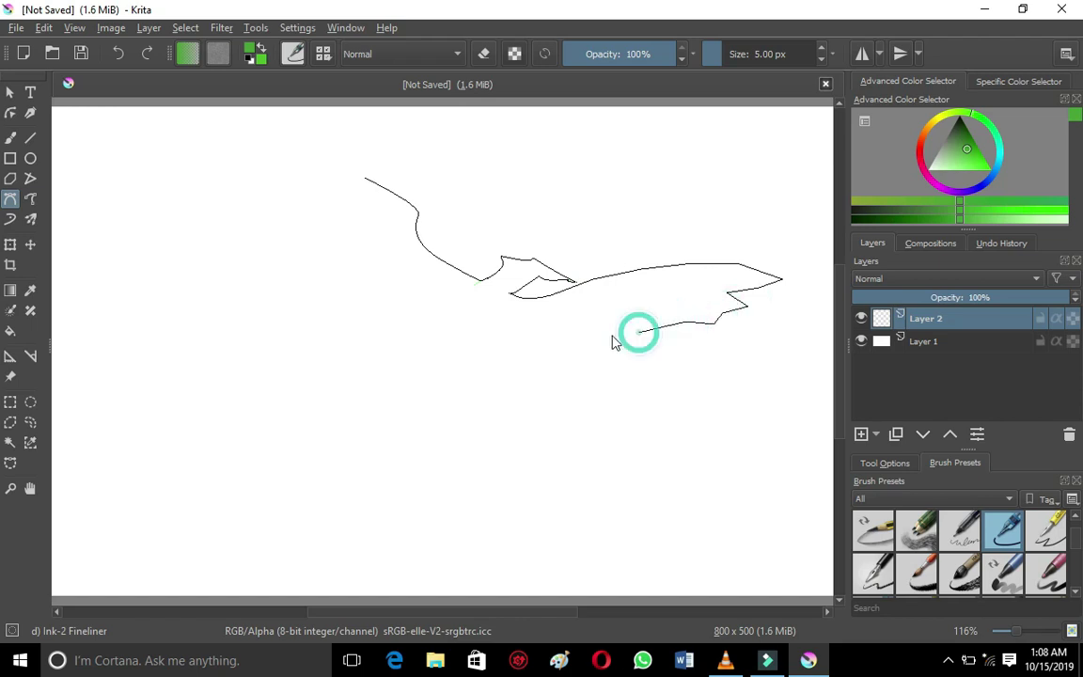
{"action": "left_click", "coordinate": [578, 344]}
{"action": "left_click", "coordinate": [565, 343]}
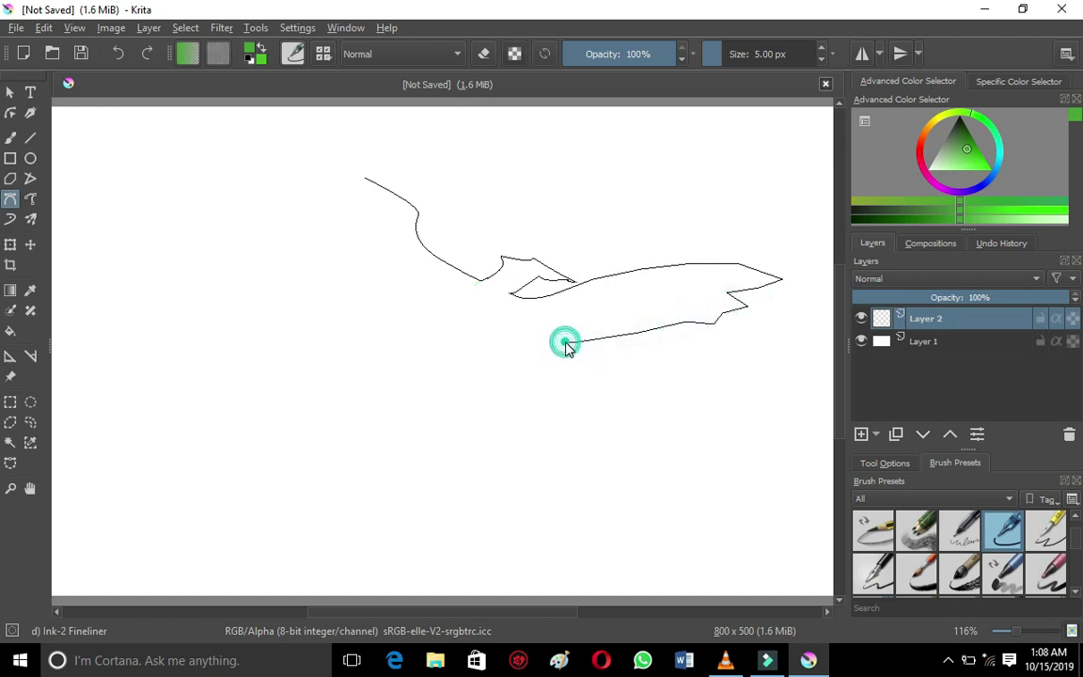
{"action": "left_click", "coordinate": [505, 329]}
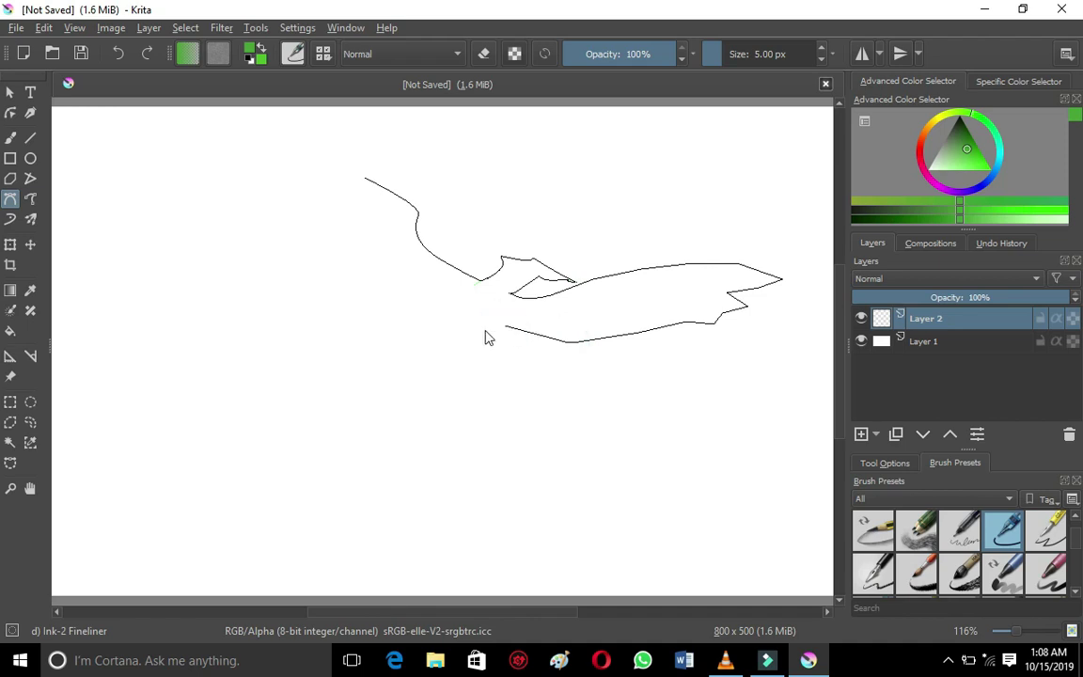
{"action": "left_click", "coordinate": [442, 354]}
Draw the first two long curved tail feathers sweeping to the lower left.
{"action": "left_click", "coordinate": [411, 367]}
{"action": "left_click", "coordinate": [372, 428]}
{"action": "mouse_move", "coordinate": [297, 505]}
{"action": "left_mouse_down"}
{"action": "mouse_move", "coordinate": [278, 505]}
{"action": "mouse_move", "coordinate": [348, 449]}
{"action": "left_mouse_up"}
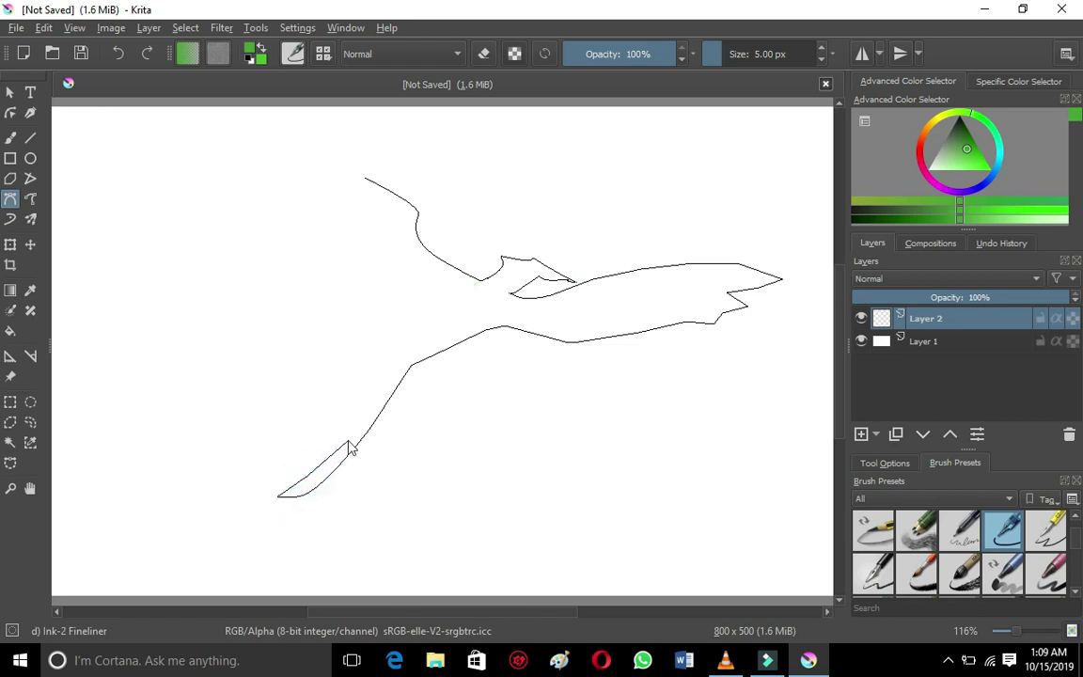
{"action": "left_click", "coordinate": [397, 374]}
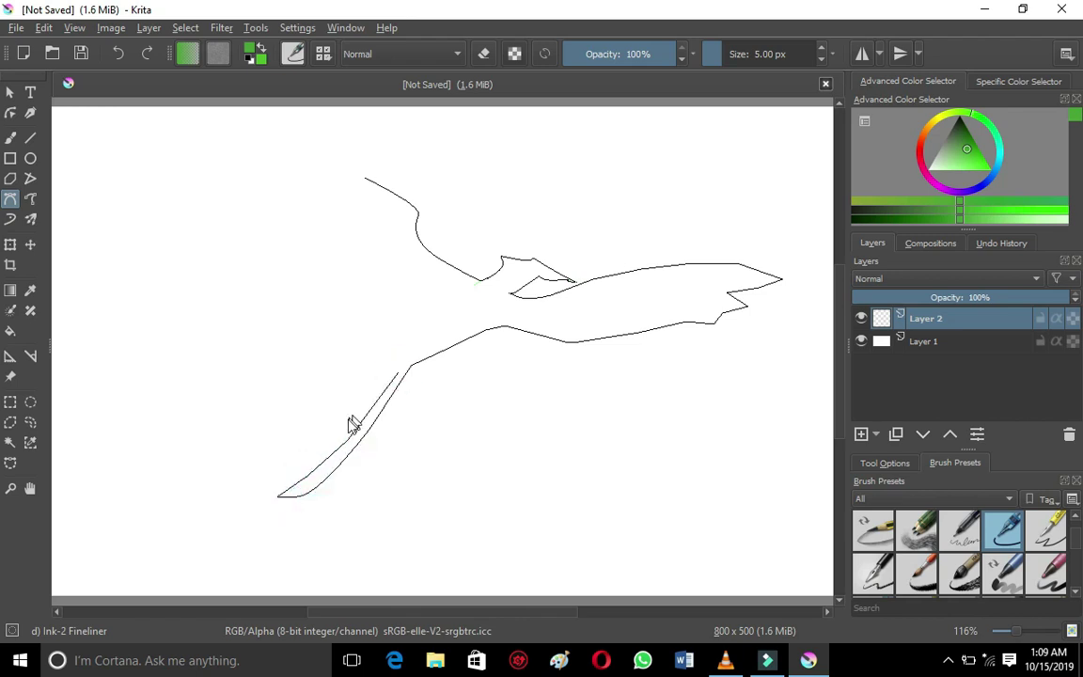
{"action": "left_click", "coordinate": [335, 438]}
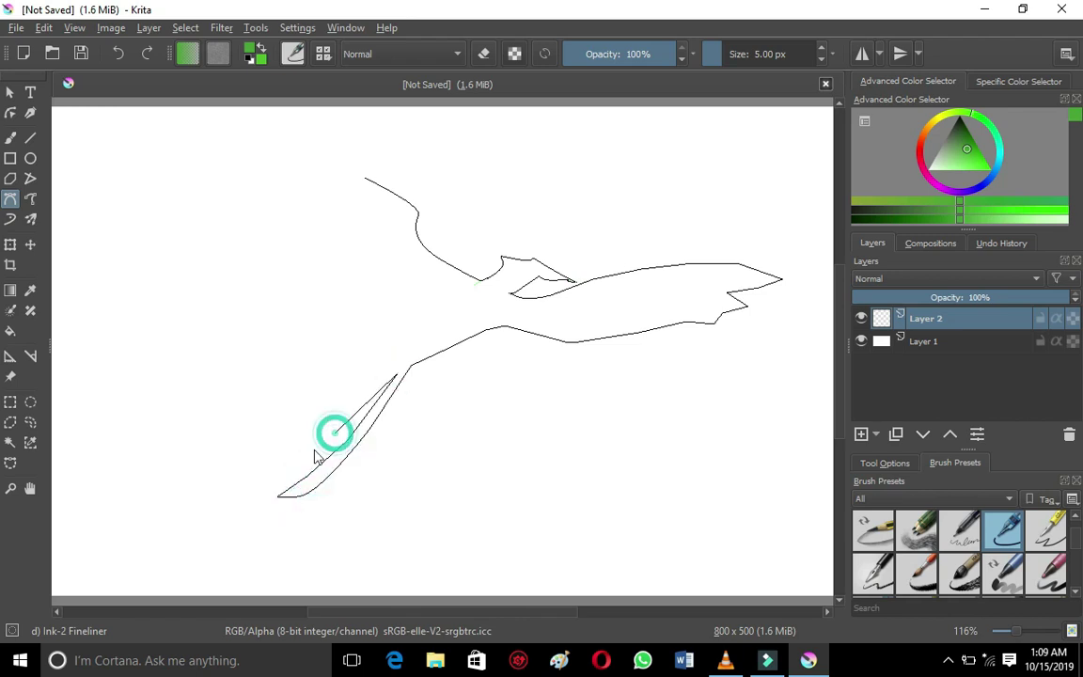
{"action": "left_click", "coordinate": [259, 499]}
{"action": "left_click", "coordinate": [230, 498]}
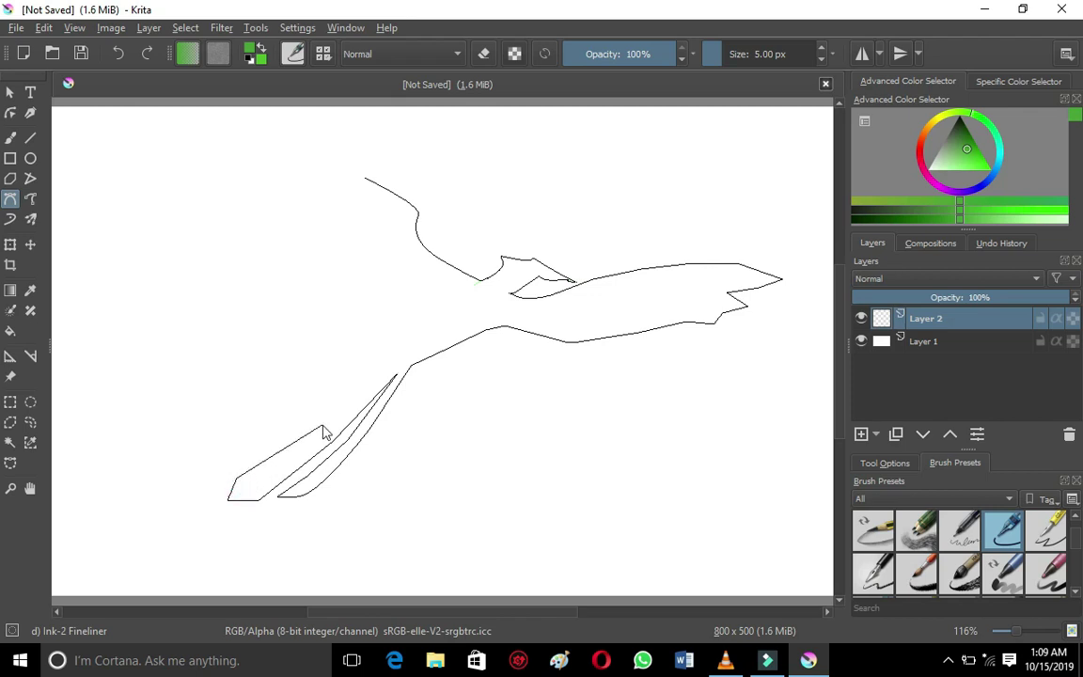
{"action": "left_click", "coordinate": [322, 428]}
{"action": "left_click", "coordinate": [395, 374]}
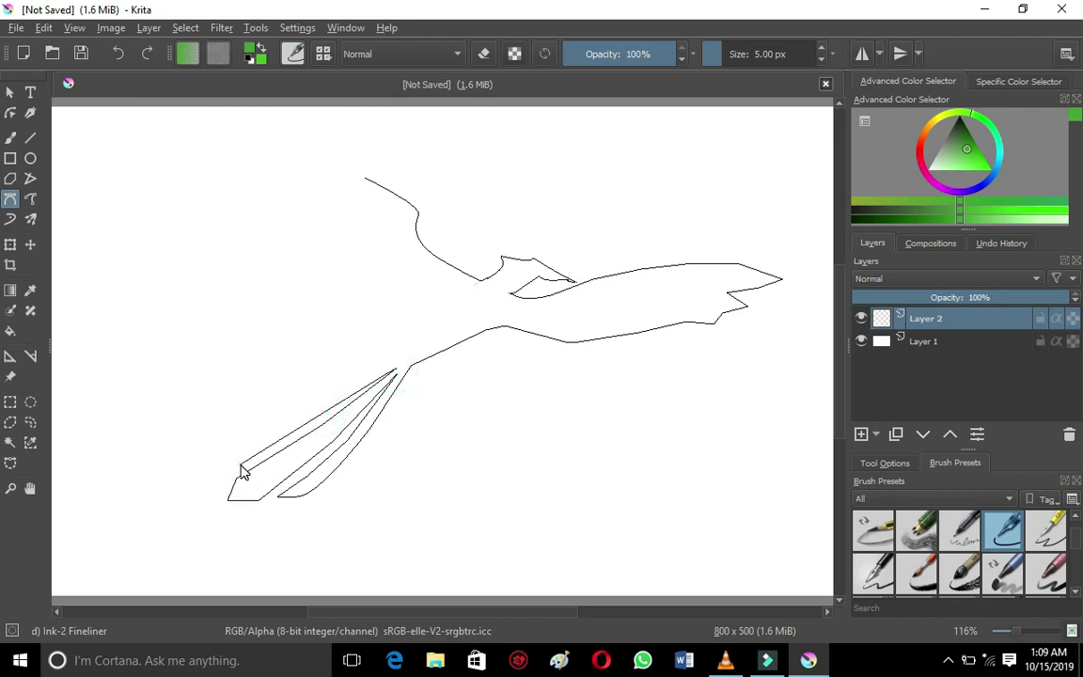
Add the third tail feather and curve the neck line up toward the head.
{"action": "mouse_move", "coordinate": [215, 473]}
{"action": "left_mouse_down"}
{"action": "mouse_move", "coordinate": [197, 476]}
{"action": "mouse_move", "coordinate": [182, 459]}
{"action": "left_mouse_up"}
{"action": "left_click", "coordinate": [390, 365]}
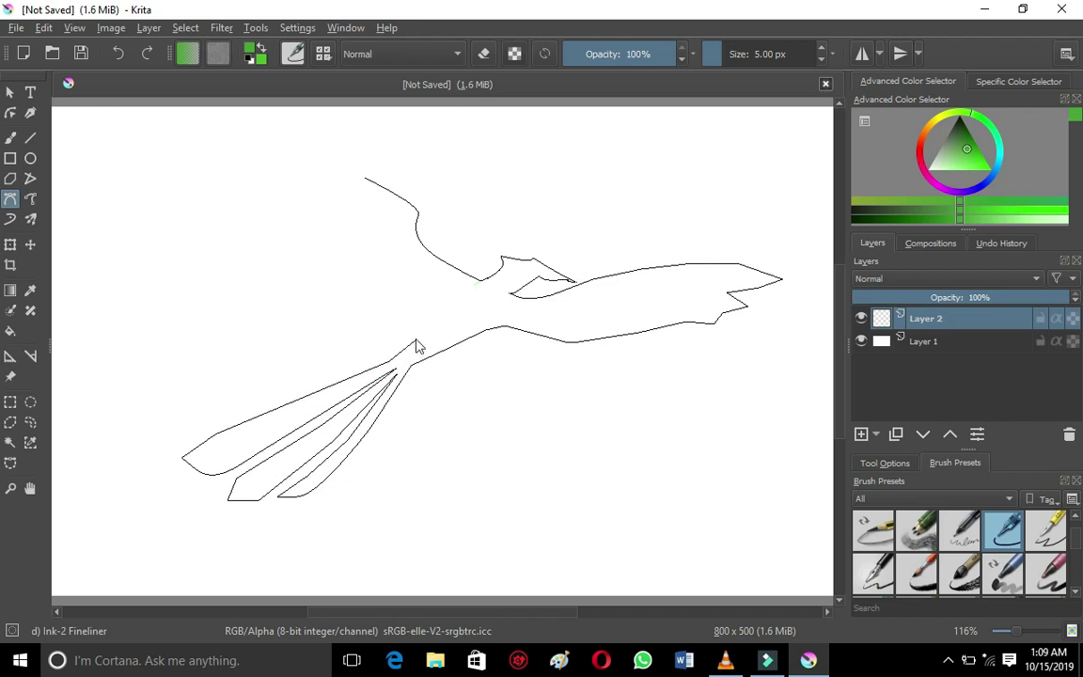
{"action": "left_click_drag", "start_coordinate": [416, 339], "coordinate": [450, 308]}
{"action": "left_click", "coordinate": [411, 283]}
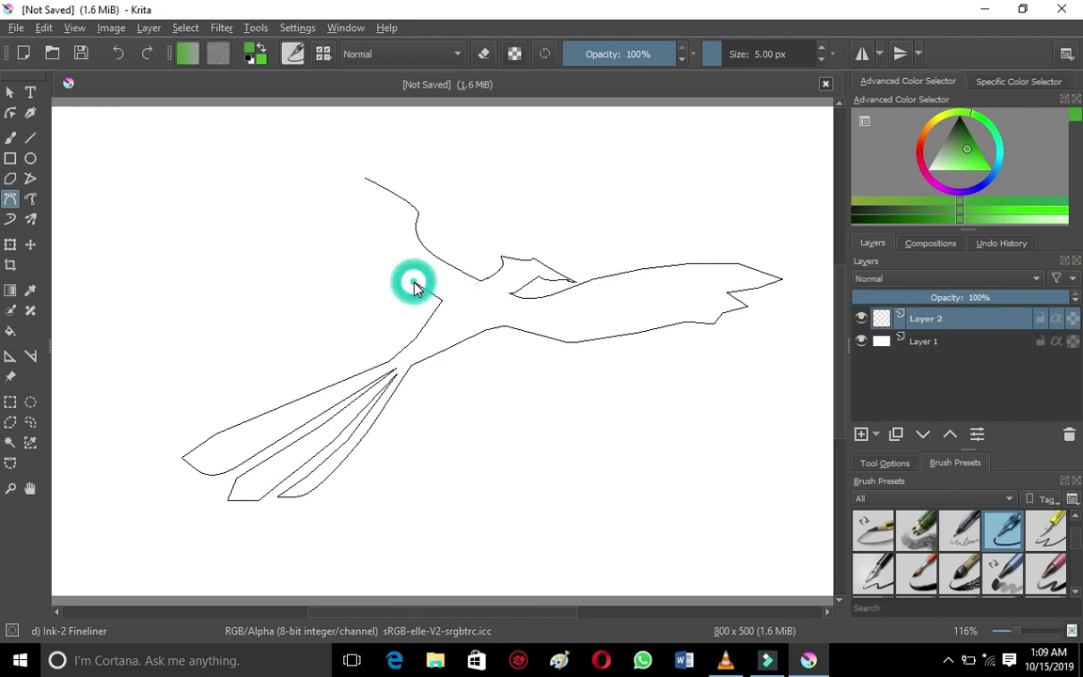
Outline the neck, head, beak and spiky crest of the phoenix.
{"action": "left_click", "coordinate": [370, 258]}
{"action": "left_click", "coordinate": [373, 243]}
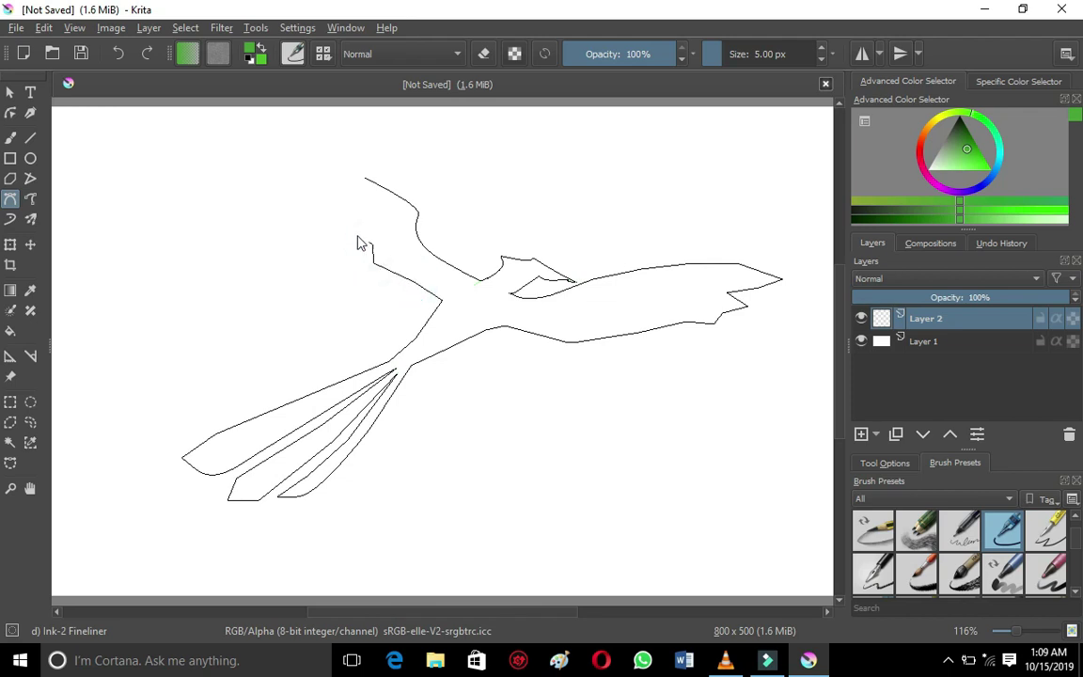
{"action": "left_click", "coordinate": [315, 206]}
{"action": "left_click", "coordinate": [358, 224]}
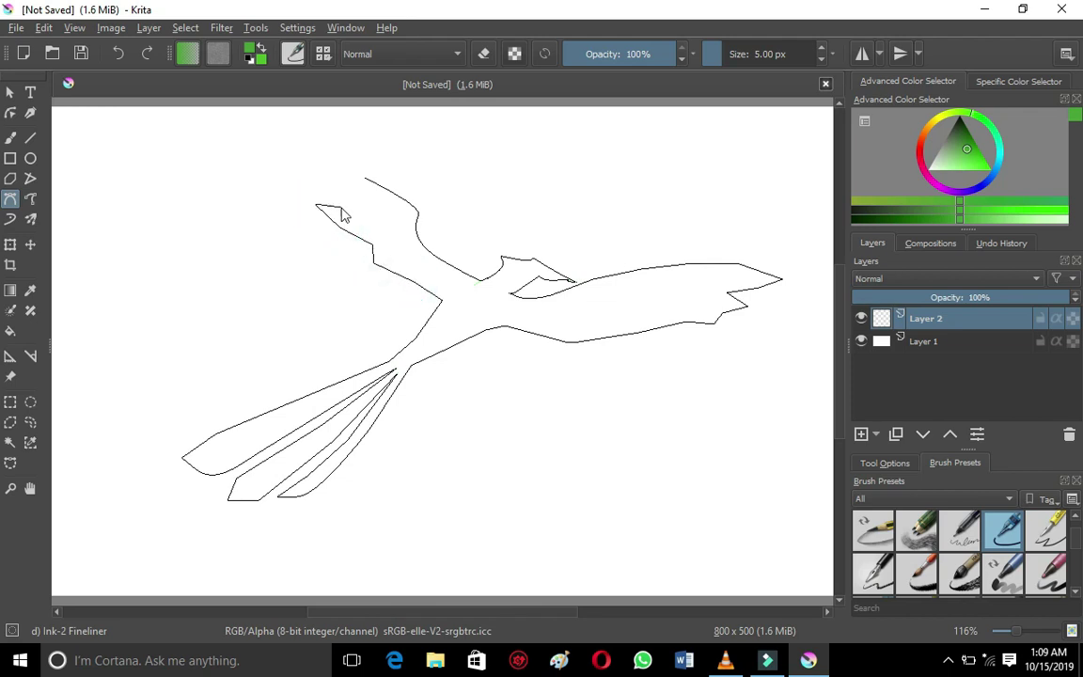
{"action": "left_click", "coordinate": [296, 177]}
{"action": "left_click", "coordinate": [283, 141]}
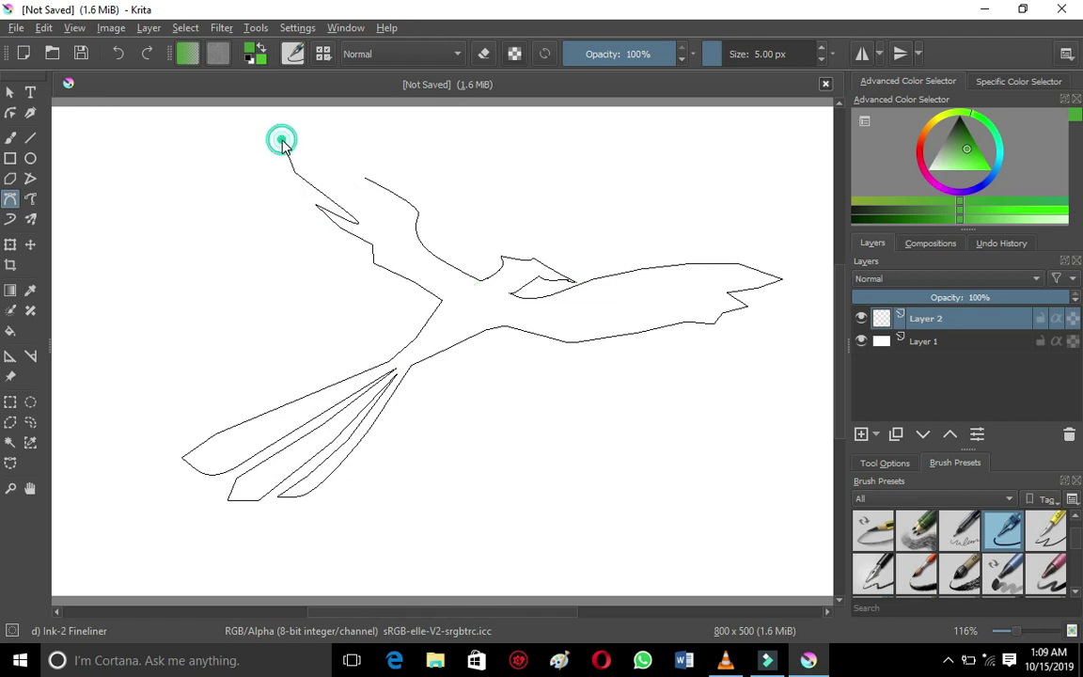
{"action": "left_click", "coordinate": [328, 162]}
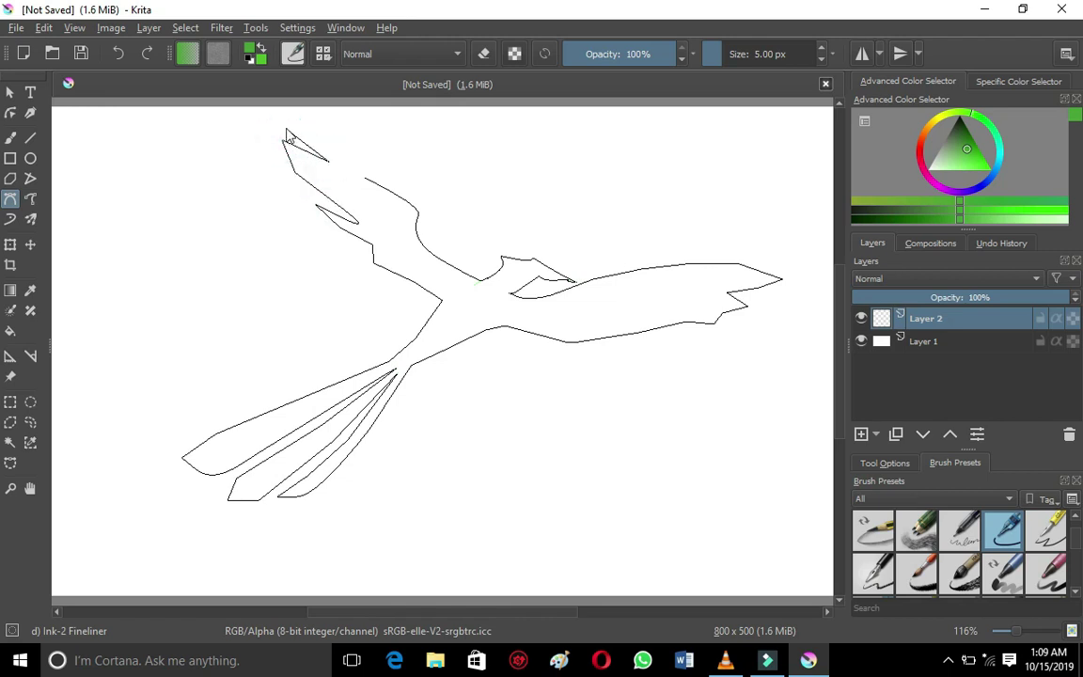
{"action": "left_click", "coordinate": [278, 121]}
{"action": "left_click", "coordinate": [300, 123]}
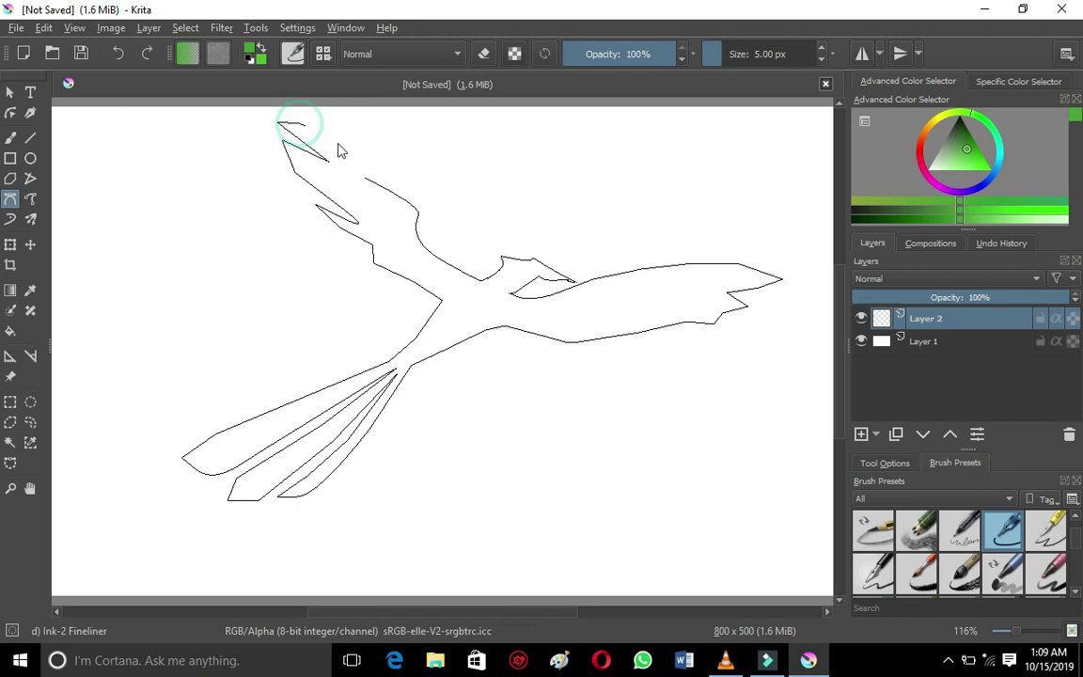
Trace back down the neck to the body and close the path as a green stroke.
{"action": "left_click", "coordinate": [379, 185]}
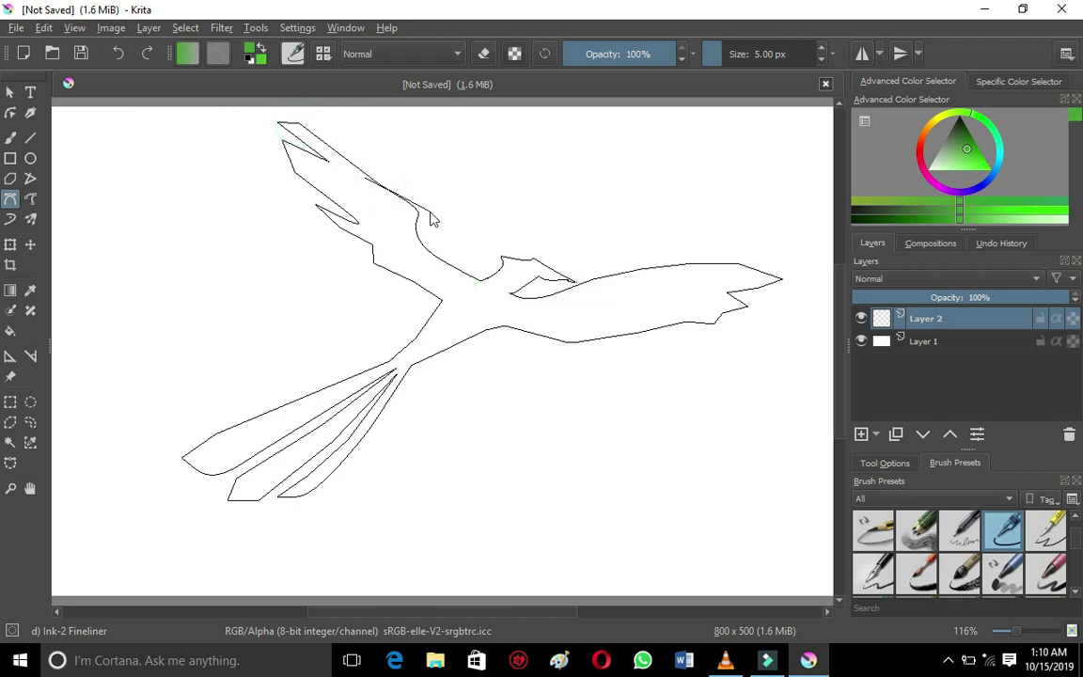
{"action": "left_click", "coordinate": [414, 206]}
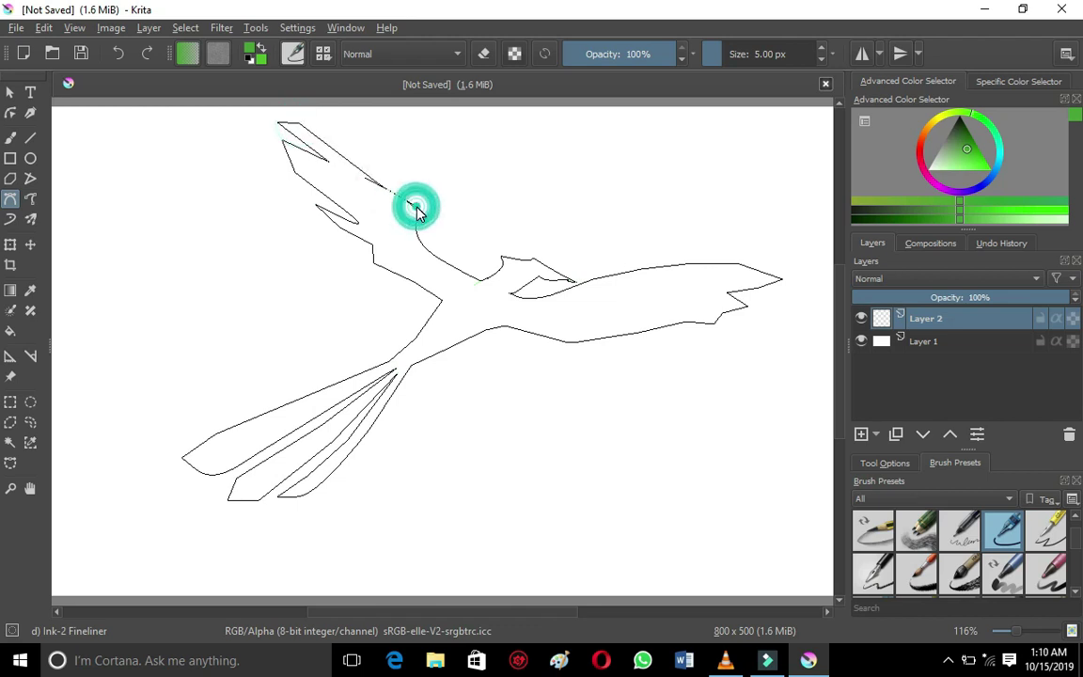
{"action": "left_click", "coordinate": [417, 225]}
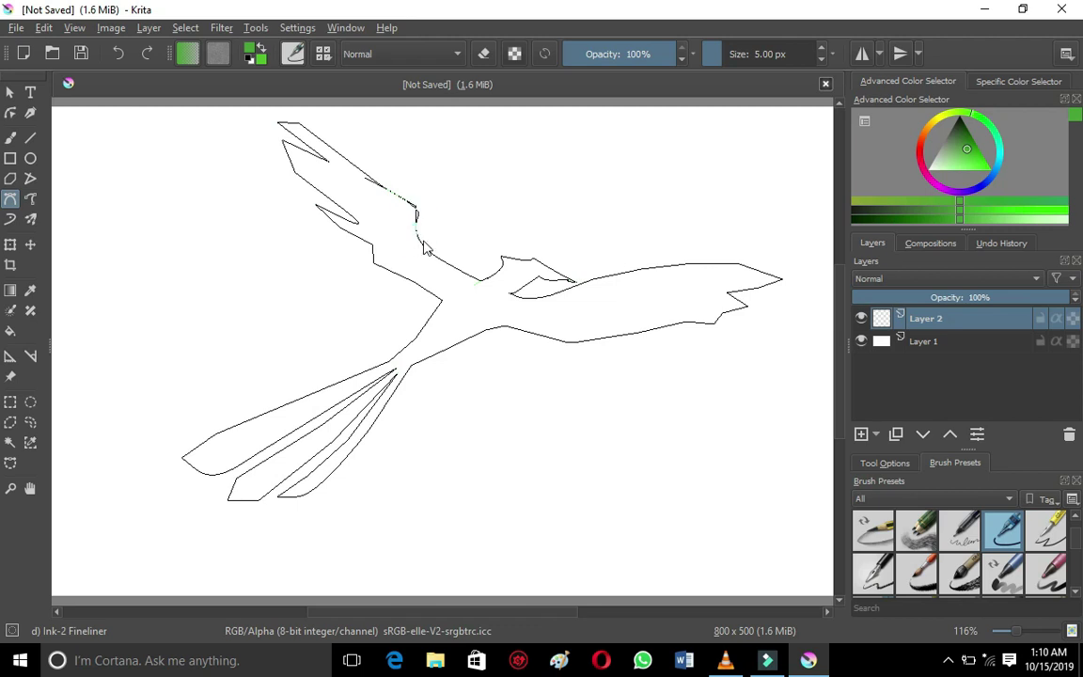
{"action": "left_click", "coordinate": [422, 246]}
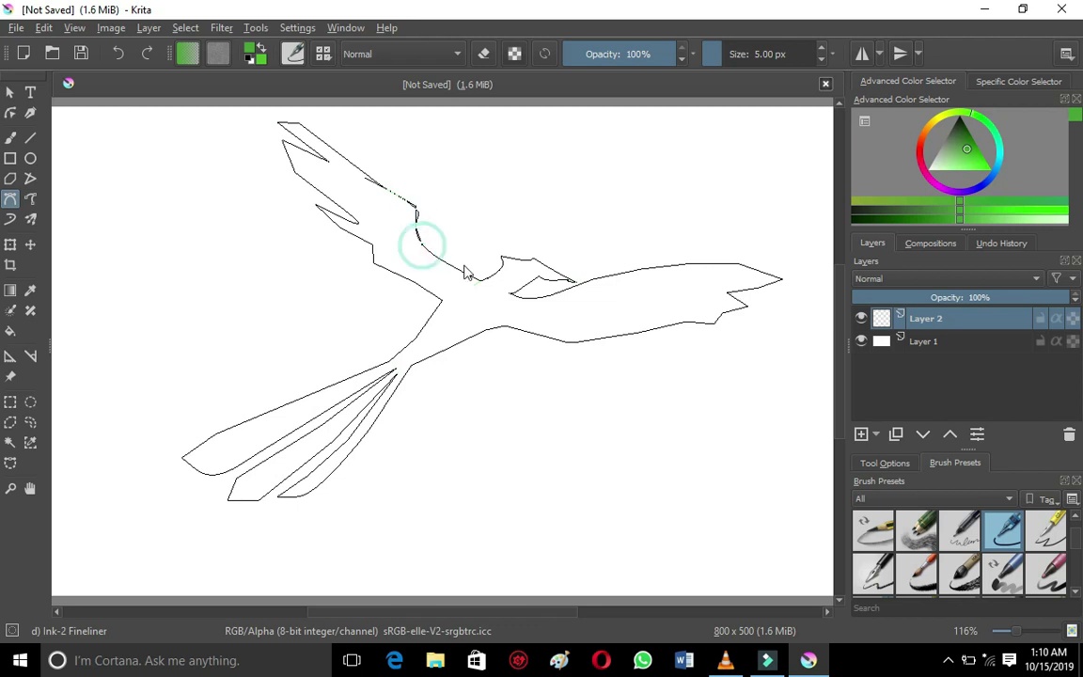
{"action": "left_click", "coordinate": [479, 281]}
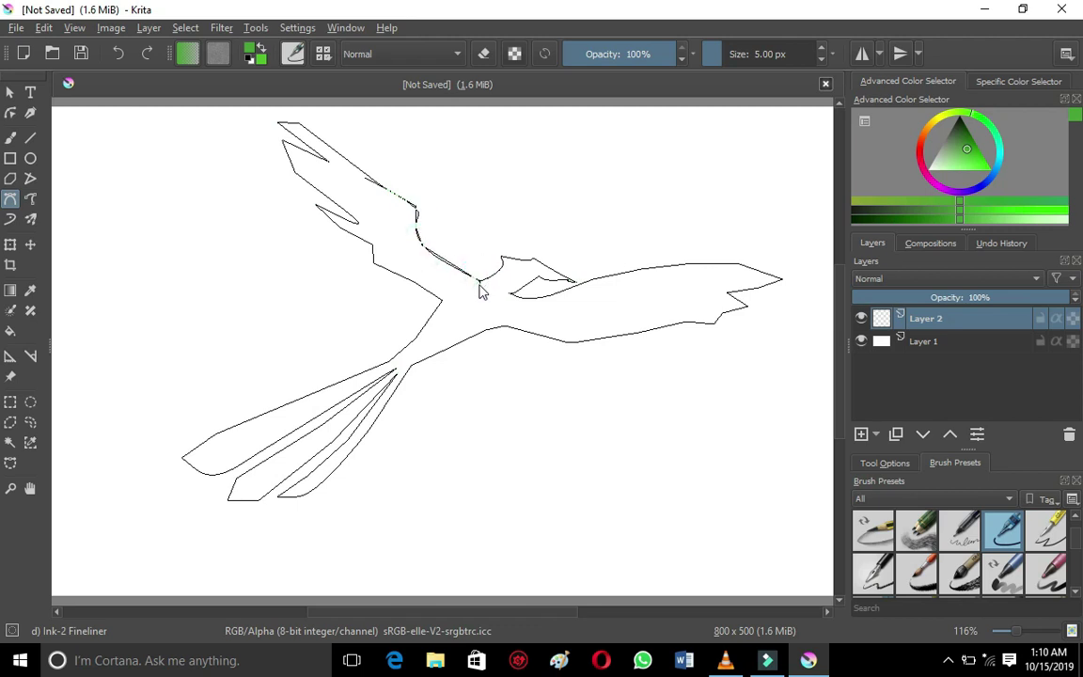
{"action": "left_click", "coordinate": [475, 289]}
{"action": "left_click", "coordinate": [509, 294]}
{"action": "left_click", "coordinate": [483, 282]}
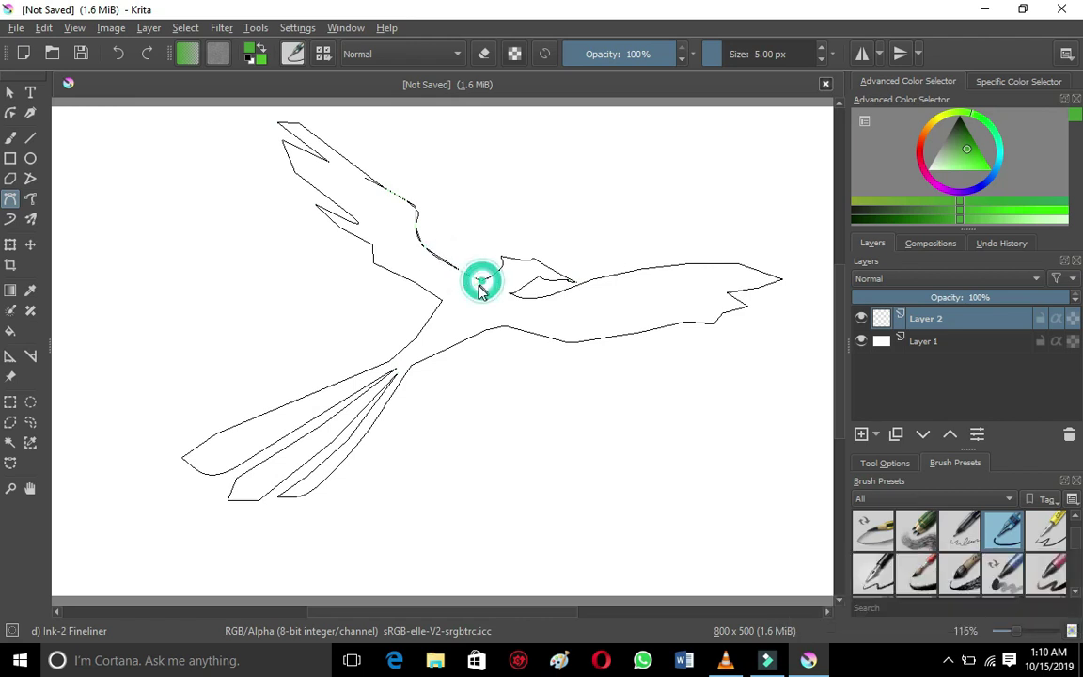
{"action": "left_click", "coordinate": [475, 290]}
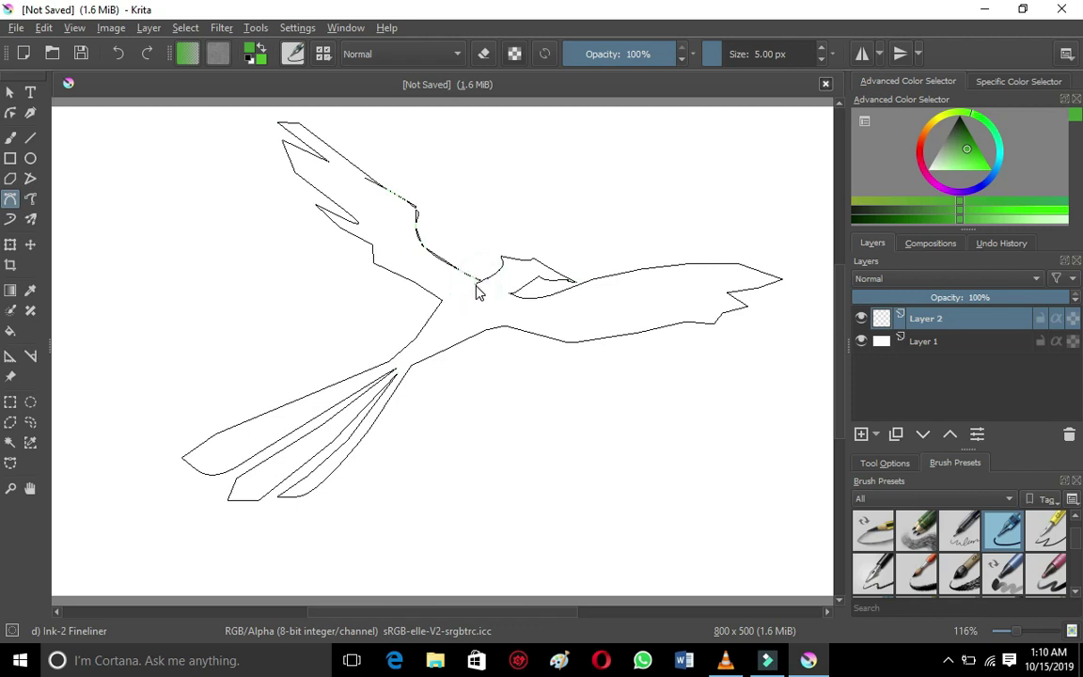
{"action": "left_click", "coordinate": [476, 292]}
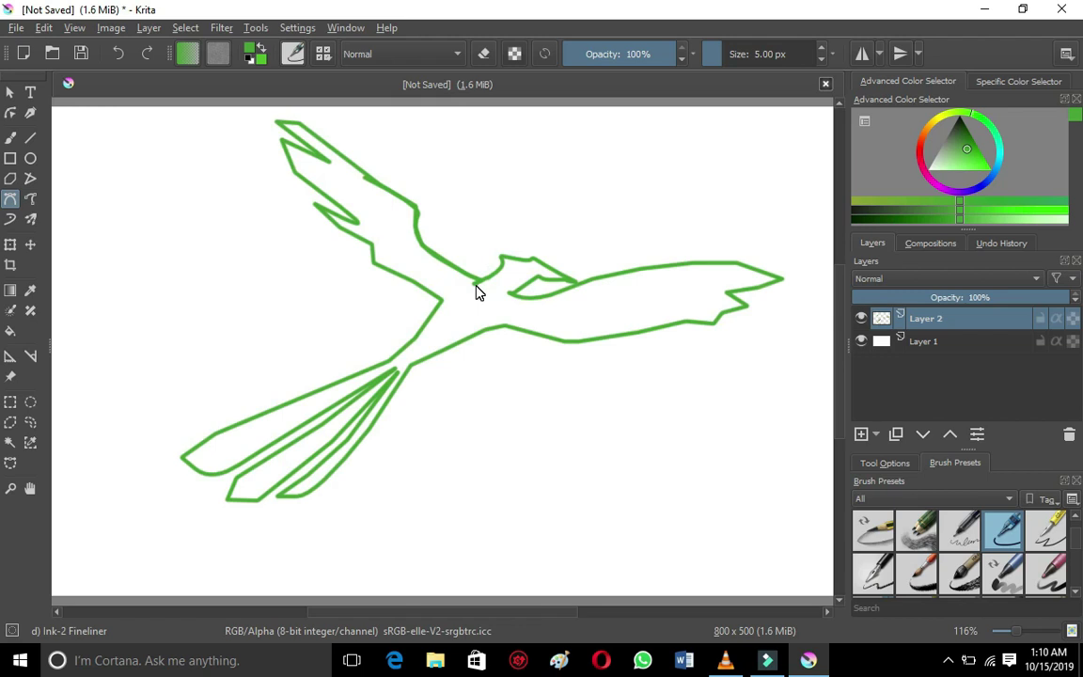
Undo and then restore the green phoenix outline, leaving the Fill tool active.
{"action": "left_click", "coordinate": [475, 284]}
{"action": "key", "text": "Delete"}
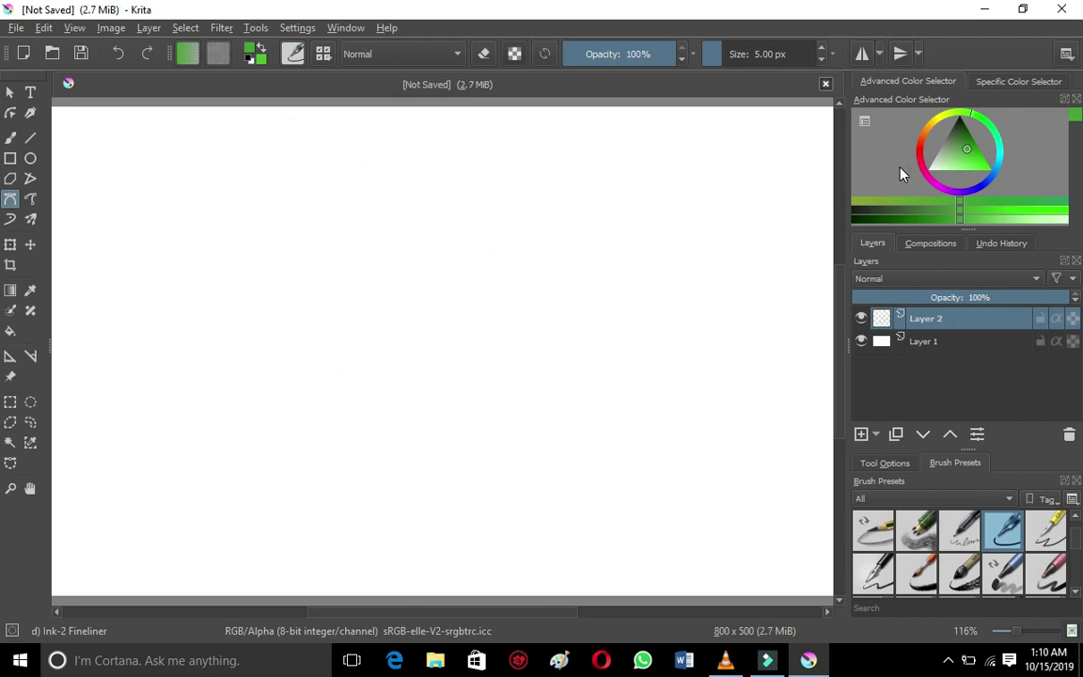
{"action": "key", "text": "ctrl+y"}
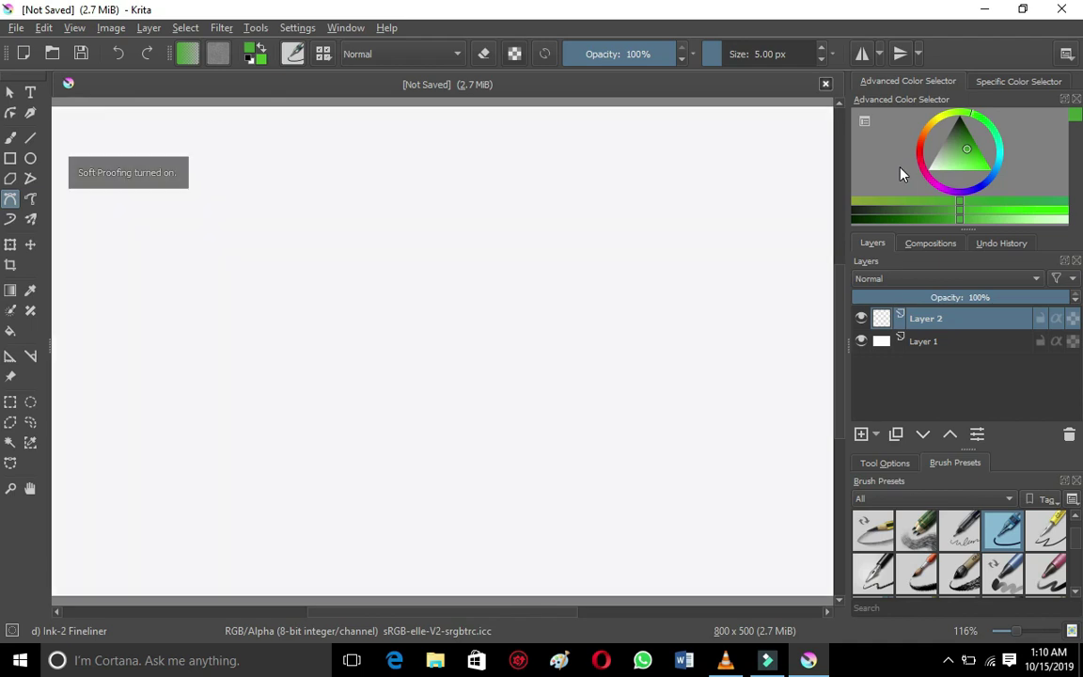
{"action": "key", "text": "ctrl+y"}
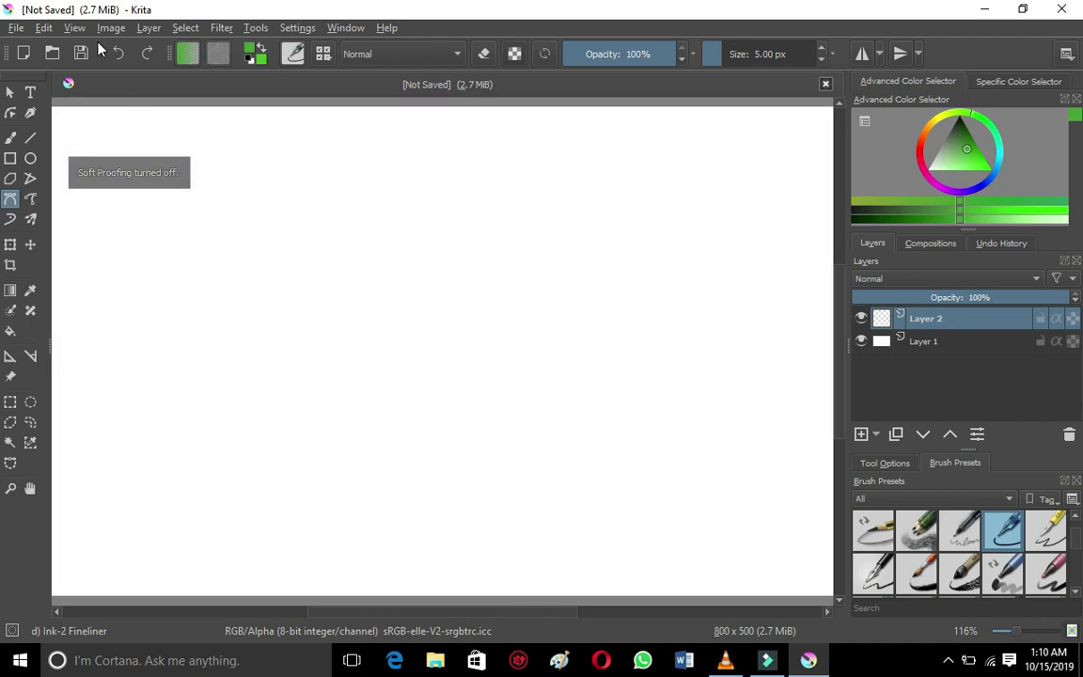
{"action": "left_click", "coordinate": [140, 54]}
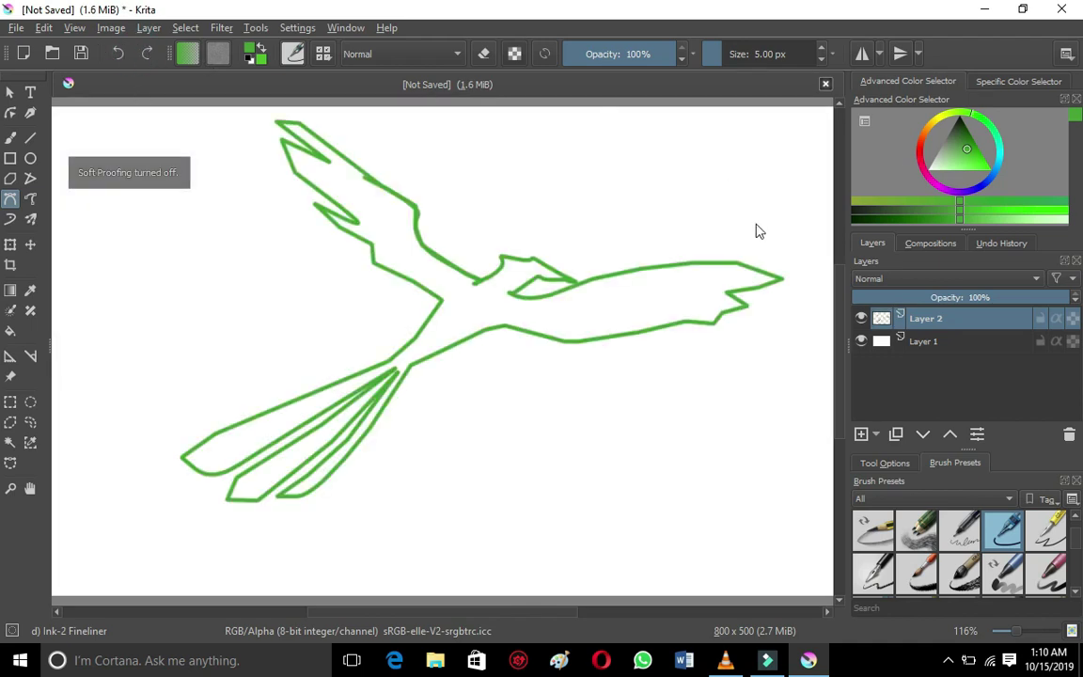
{"action": "key", "text": "f"}
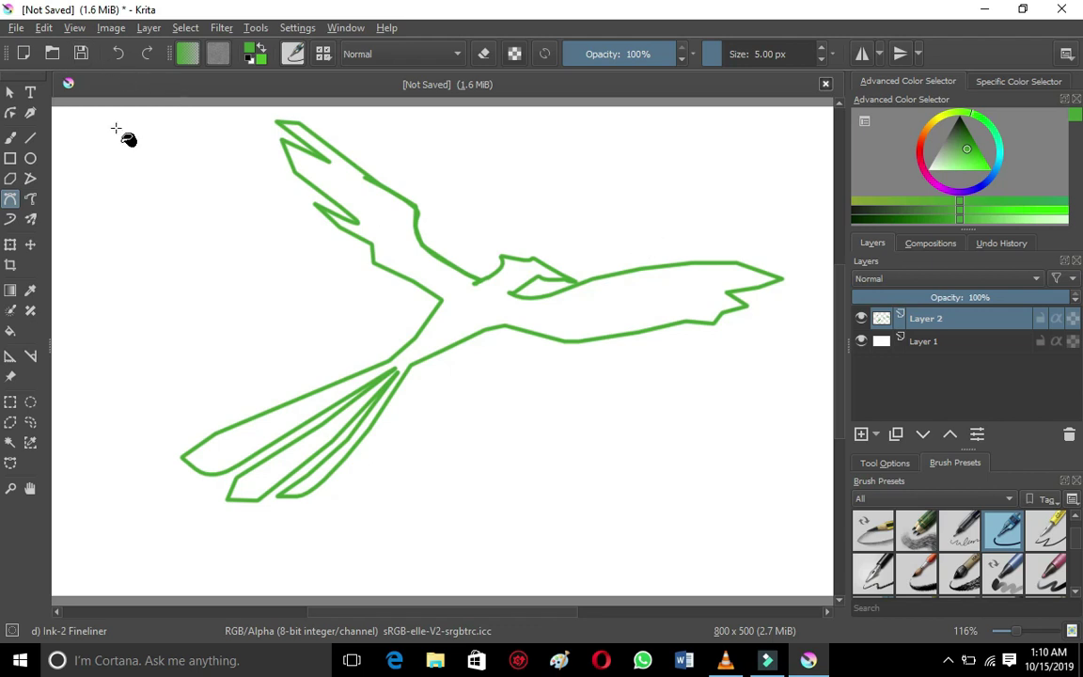
Bucket-fill the phoenix outline and the whole background around the bird black.
{"action": "left_click", "coordinate": [962, 139]}
{"action": "left_click_drag", "start_coordinate": [962, 140], "coordinate": [958, 116]}
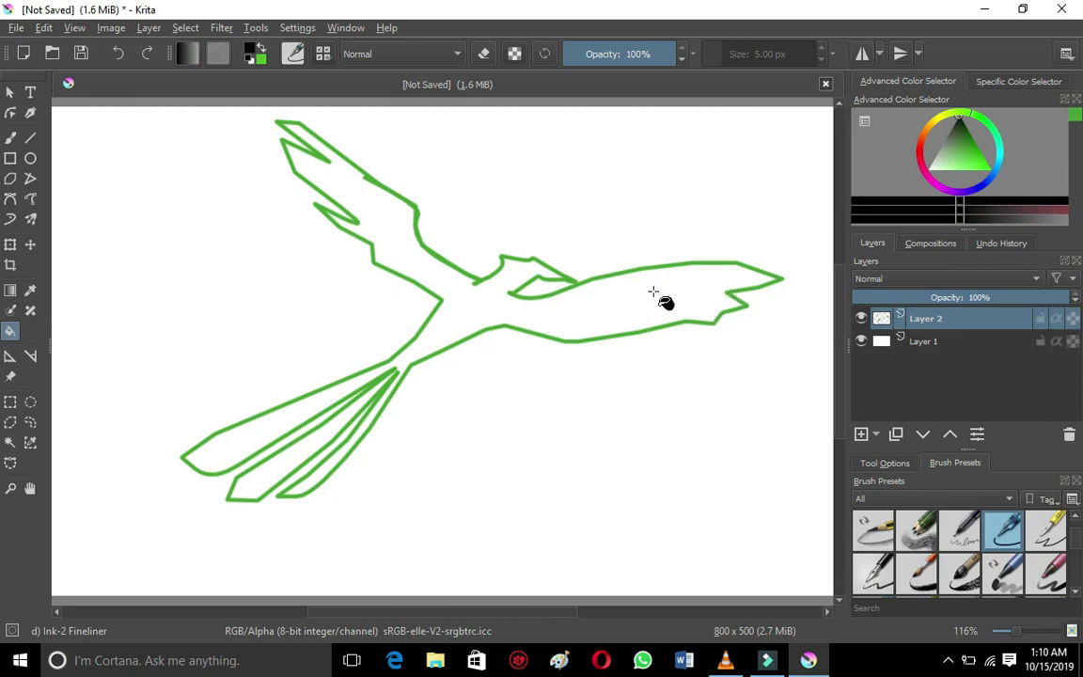
{"action": "left_click", "coordinate": [509, 295]}
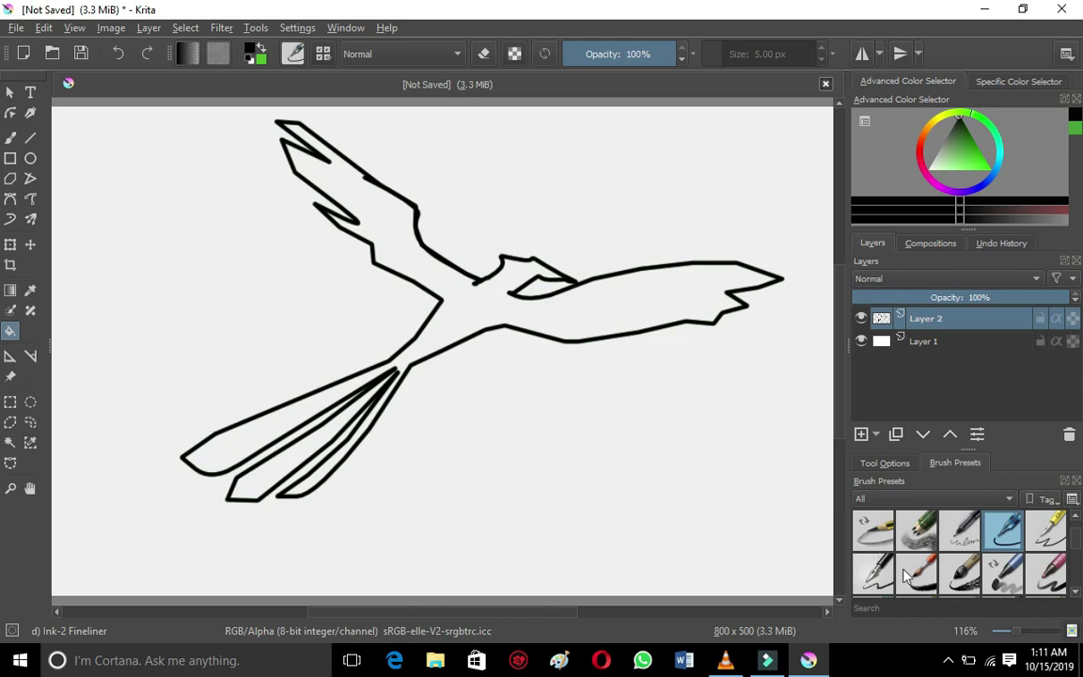
{"action": "mouse_move", "coordinate": [989, 660]}
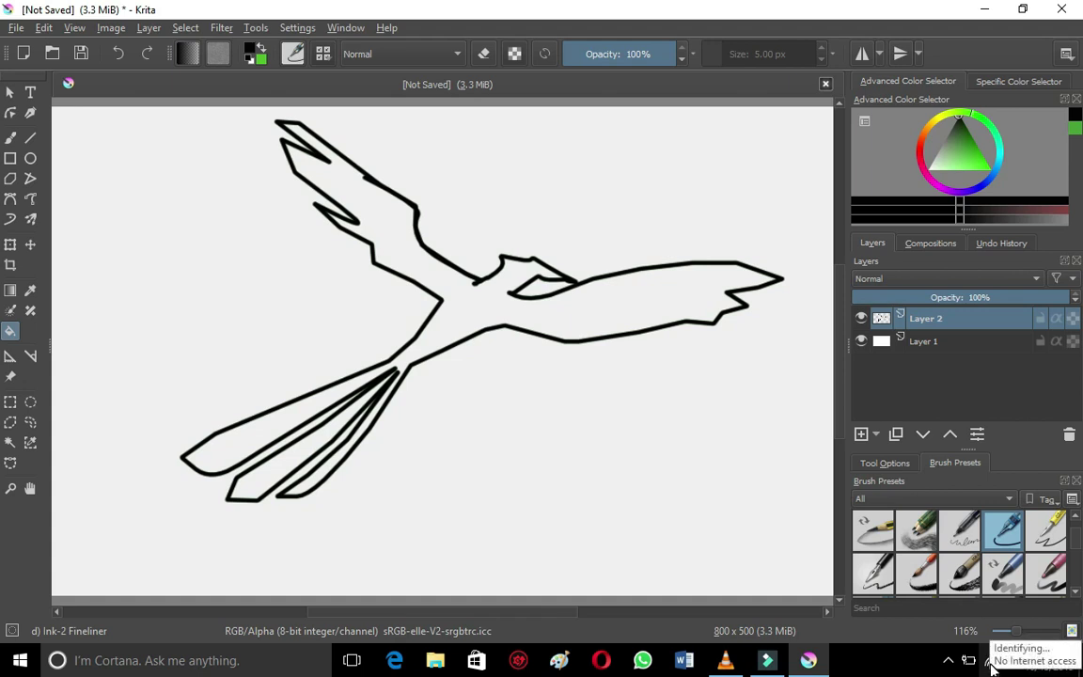
{"action": "left_click", "coordinate": [992, 662]}
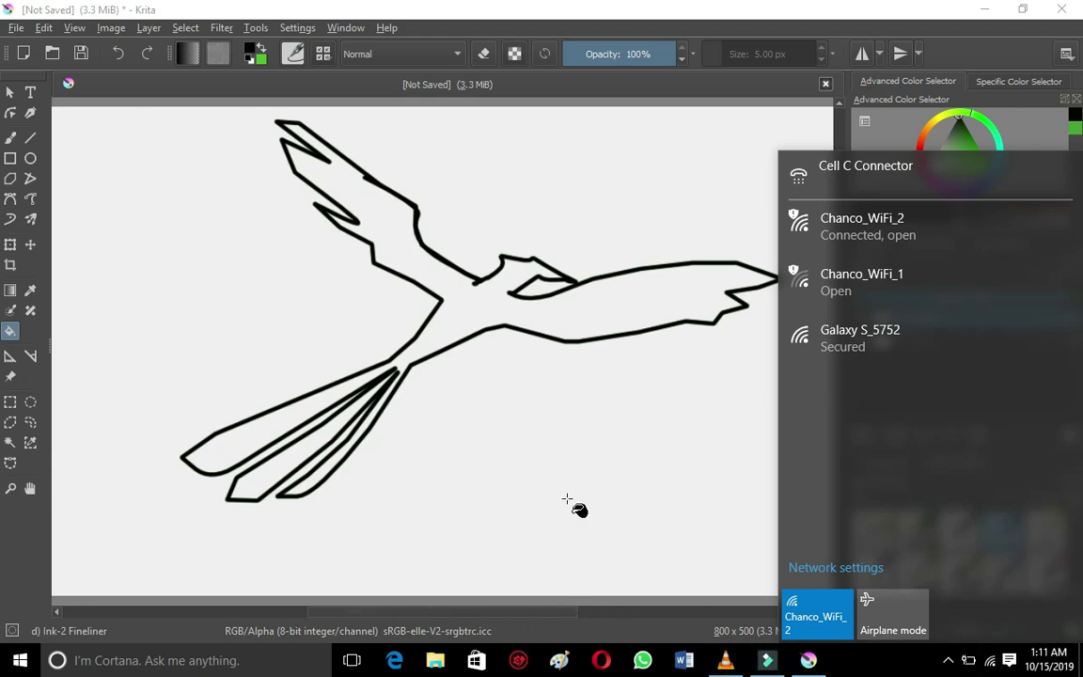
{"action": "left_click", "coordinate": [559, 411]}
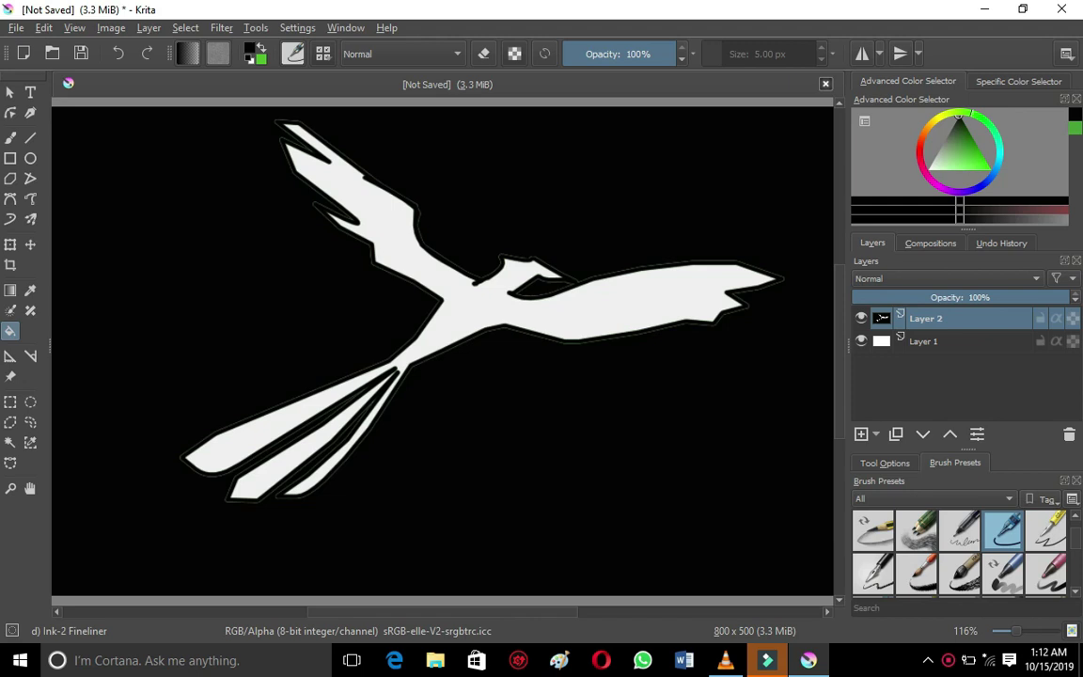
{"action": "key", "text": "b"}
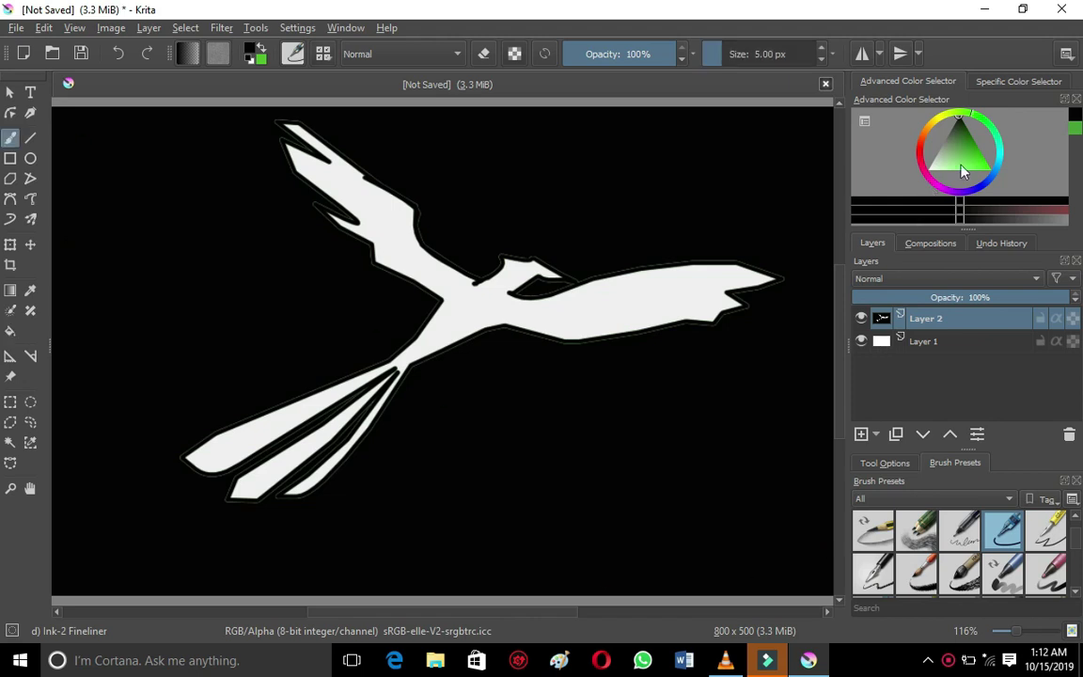
On a new Layer 3, mark the tail joint and fill the left tail feather green.
{"action": "left_click", "coordinate": [985, 170]}
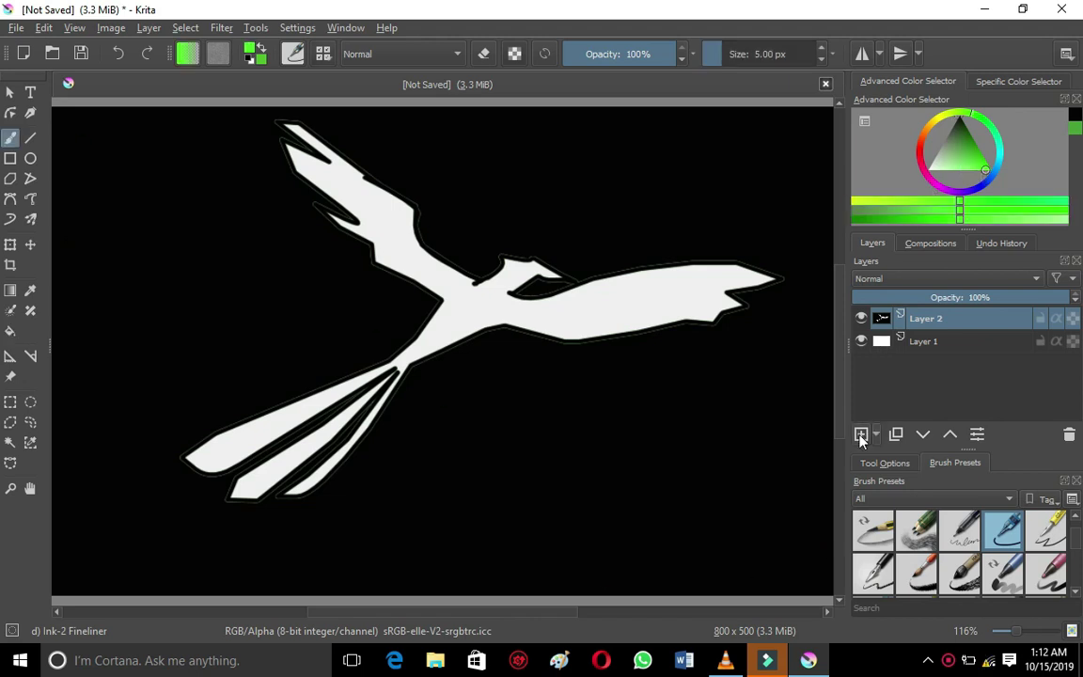
{"action": "left_click", "coordinate": [861, 435]}
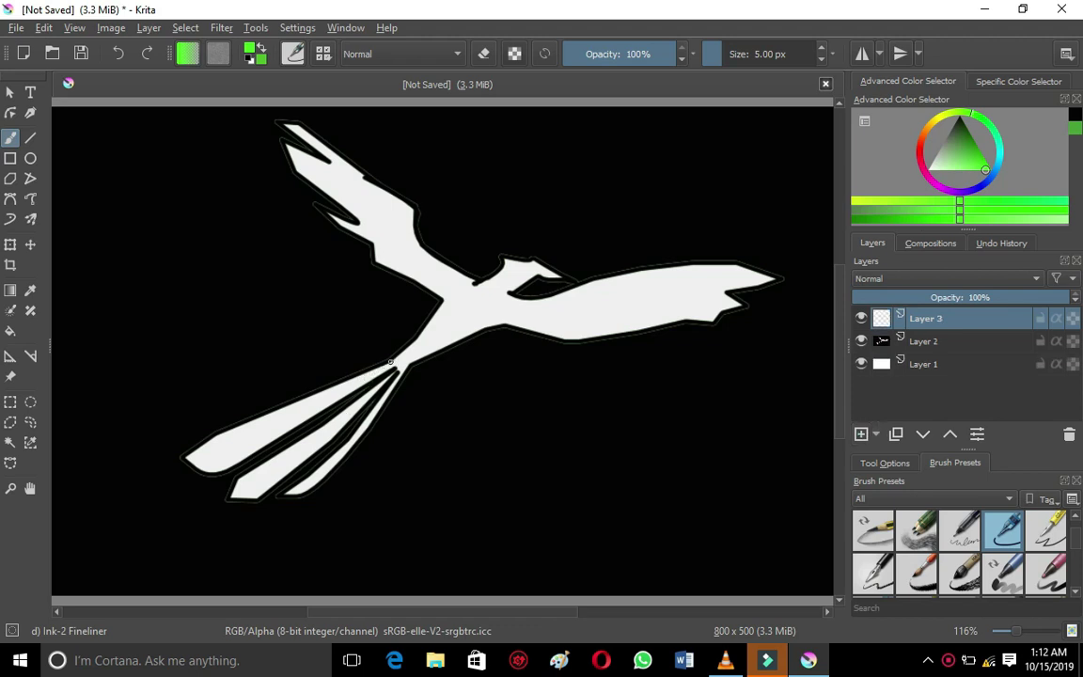
{"action": "left_click", "coordinate": [391, 364]}
{"action": "key", "text": "f"}
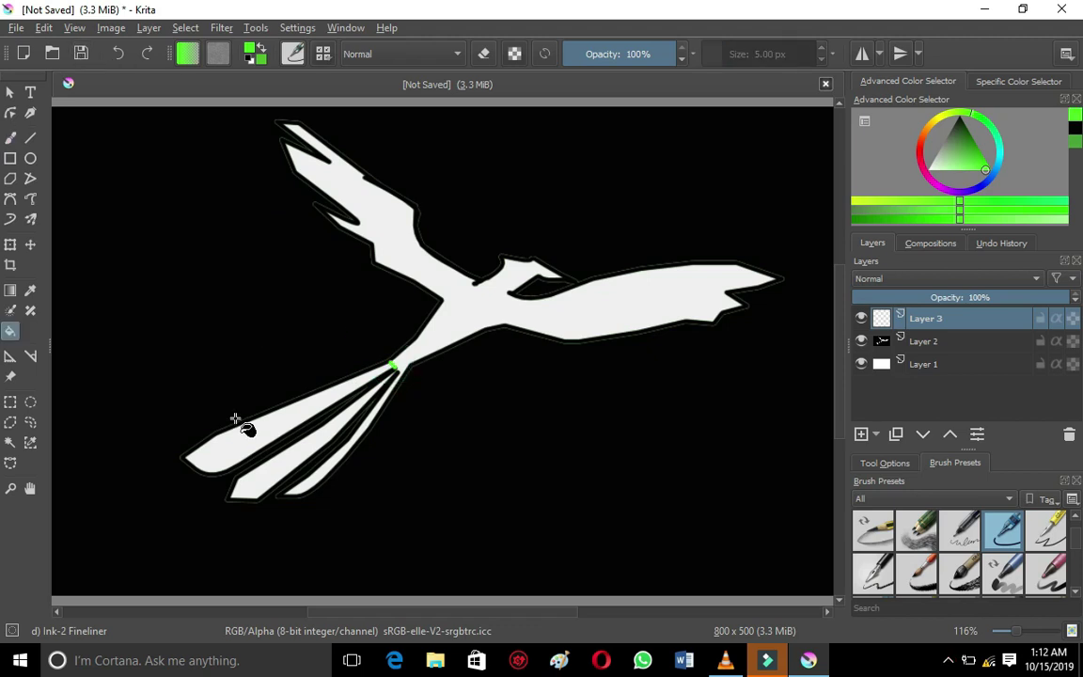
{"action": "left_click", "coordinate": [242, 445]}
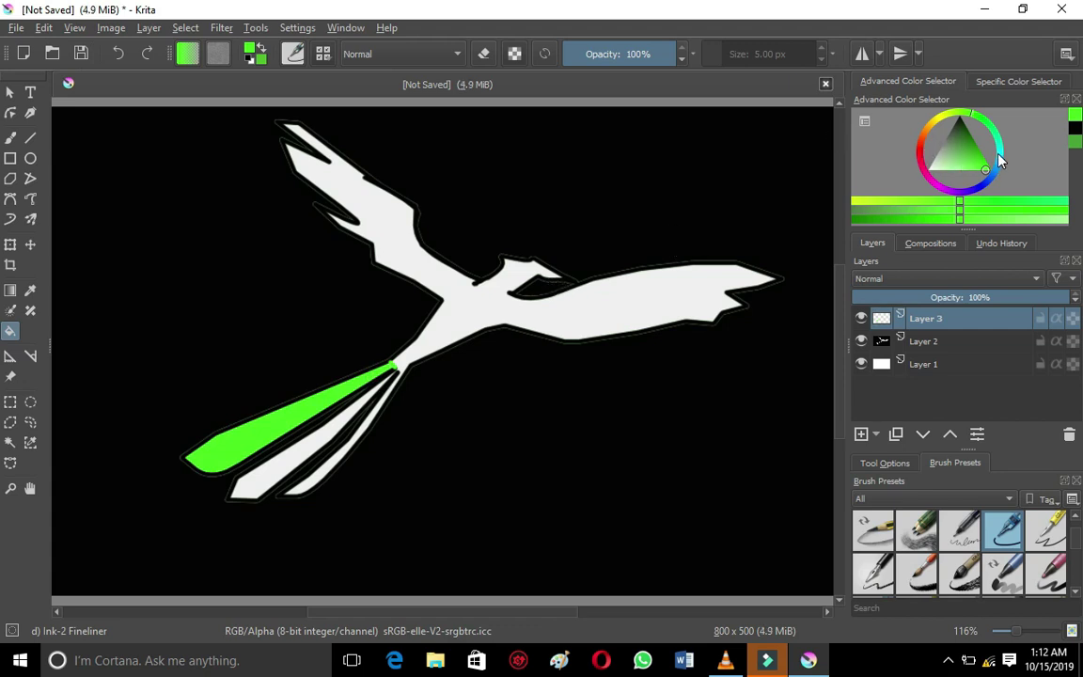
Fill the middle tail feather red and the right one yellow, redoing a spilled fill.
{"action": "left_click_drag", "start_coordinate": [928, 170], "coordinate": [923, 150]}
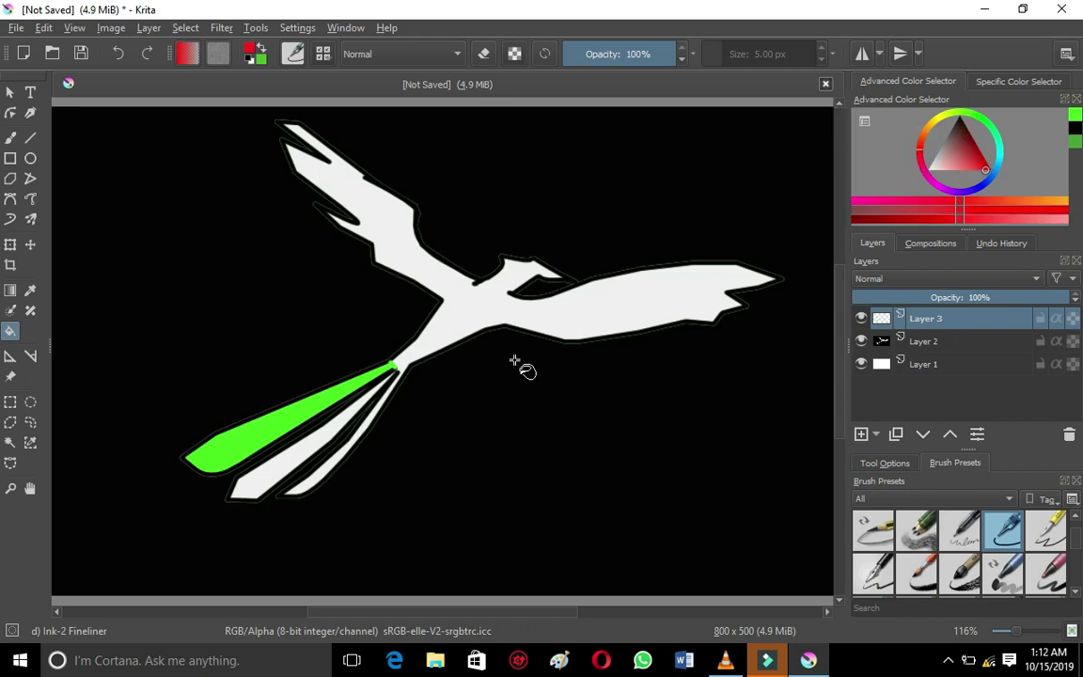
{"action": "left_click", "coordinate": [300, 447]}
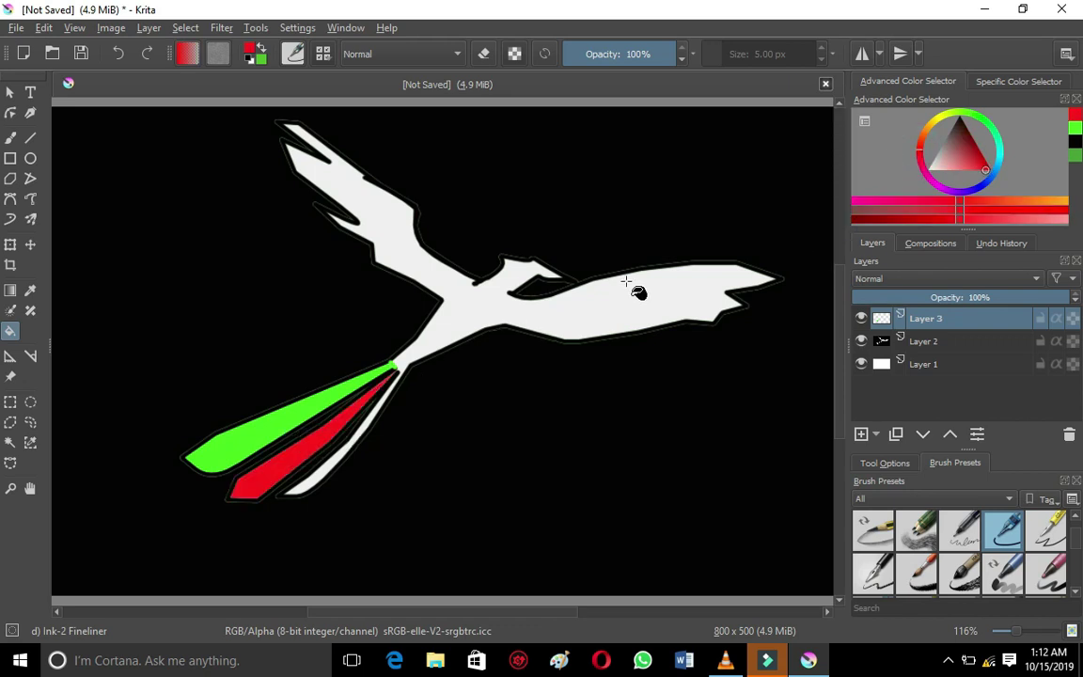
{"action": "left_click", "coordinate": [944, 127]}
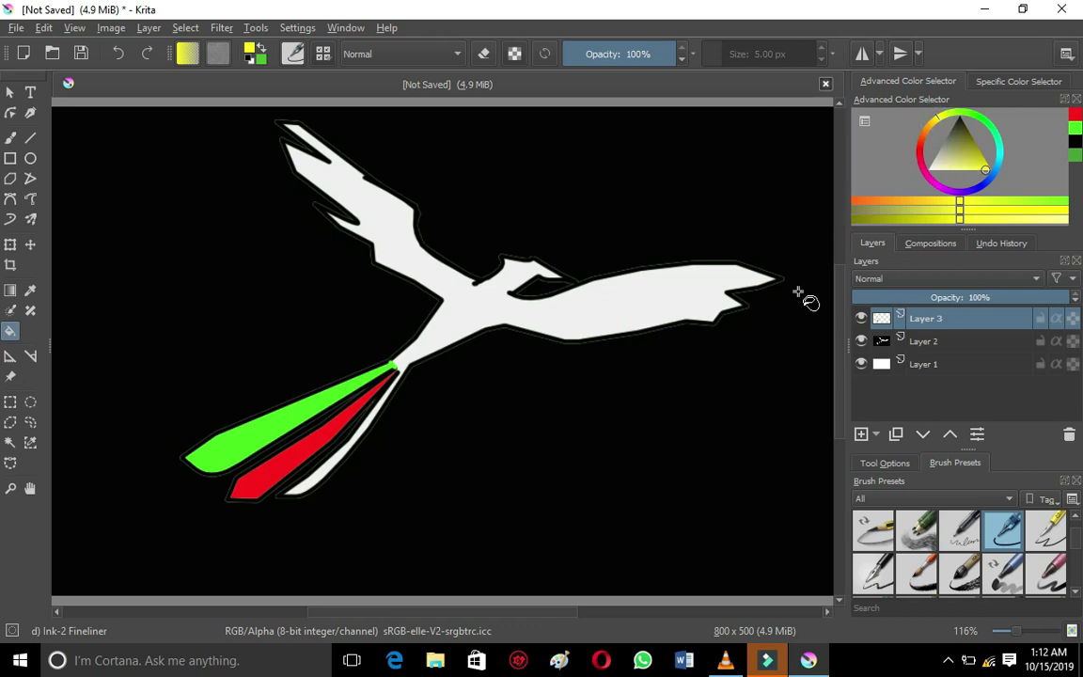
{"action": "left_click", "coordinate": [305, 490]}
{"action": "key", "text": "ctrl+z"}
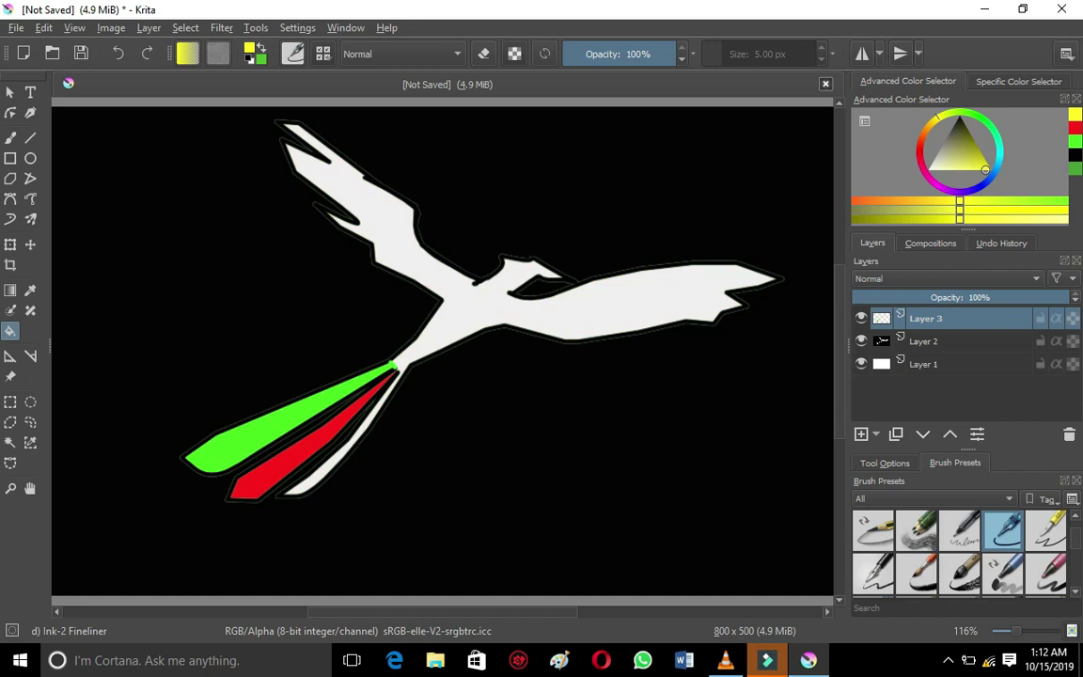
{"action": "key", "text": "b"}
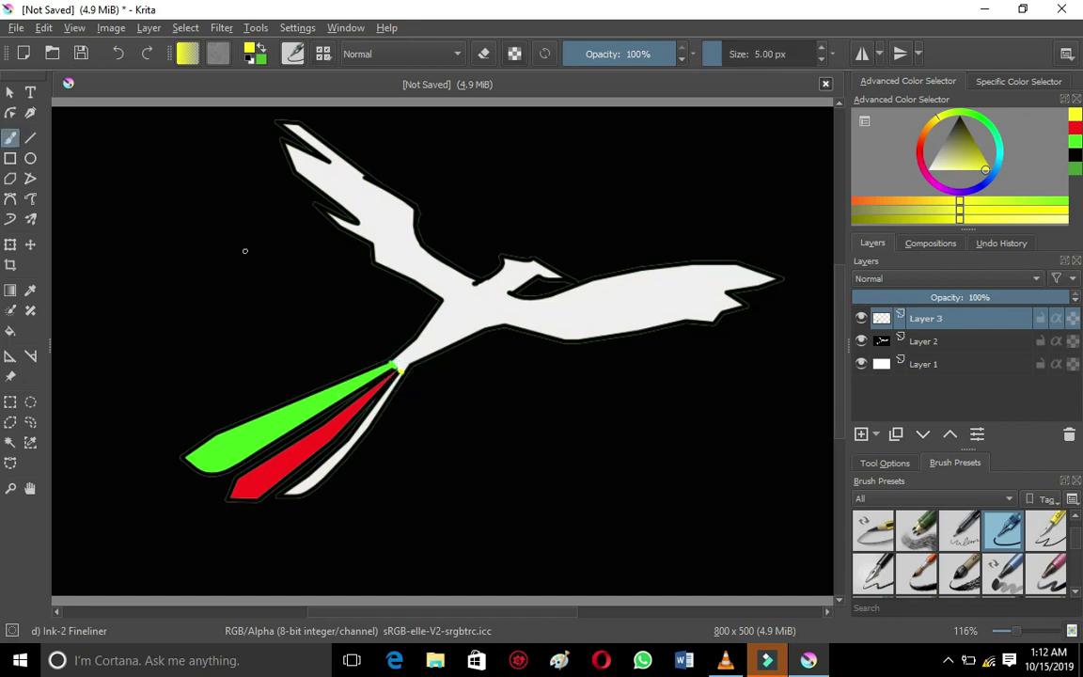
{"action": "key", "text": "f"}
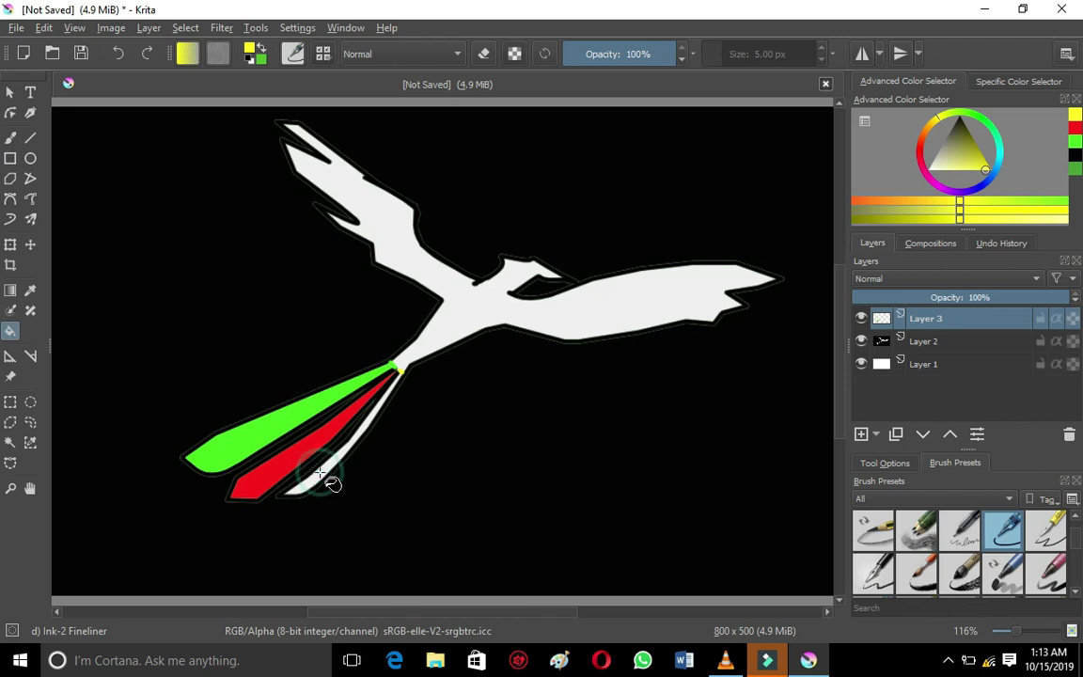
{"action": "left_click", "coordinate": [320, 474]}
{"action": "left_click", "coordinate": [1075, 142]}
{"action": "key", "text": "b"}
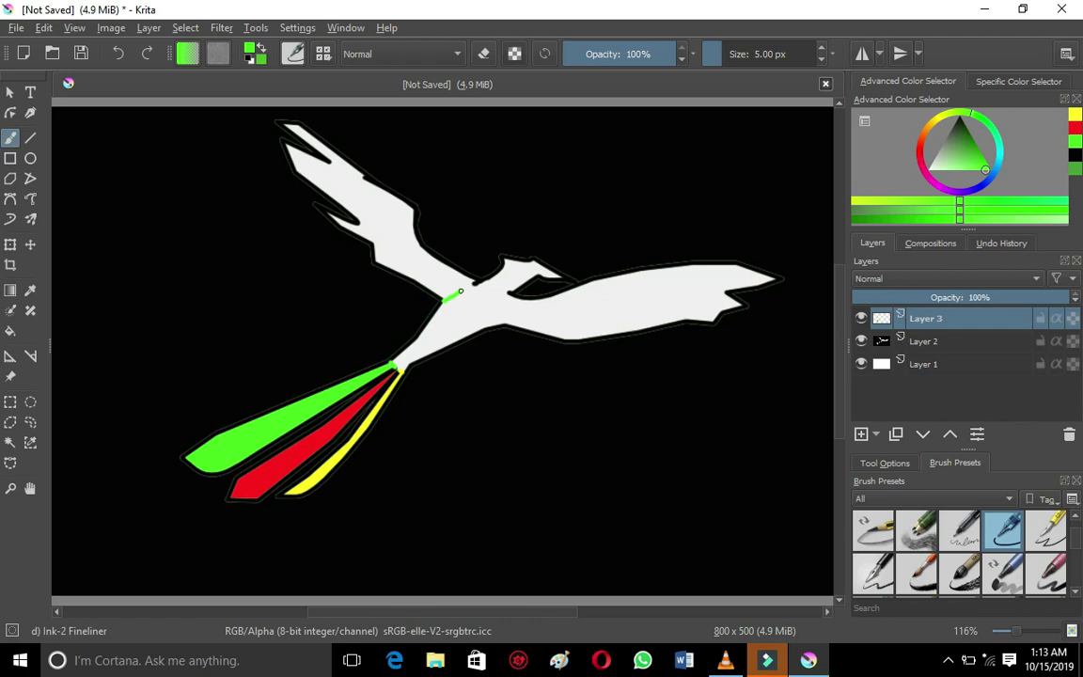
Fill the upper wing green and sample the tail feather's yellow as the painting colour.
{"action": "key", "text": "f"}
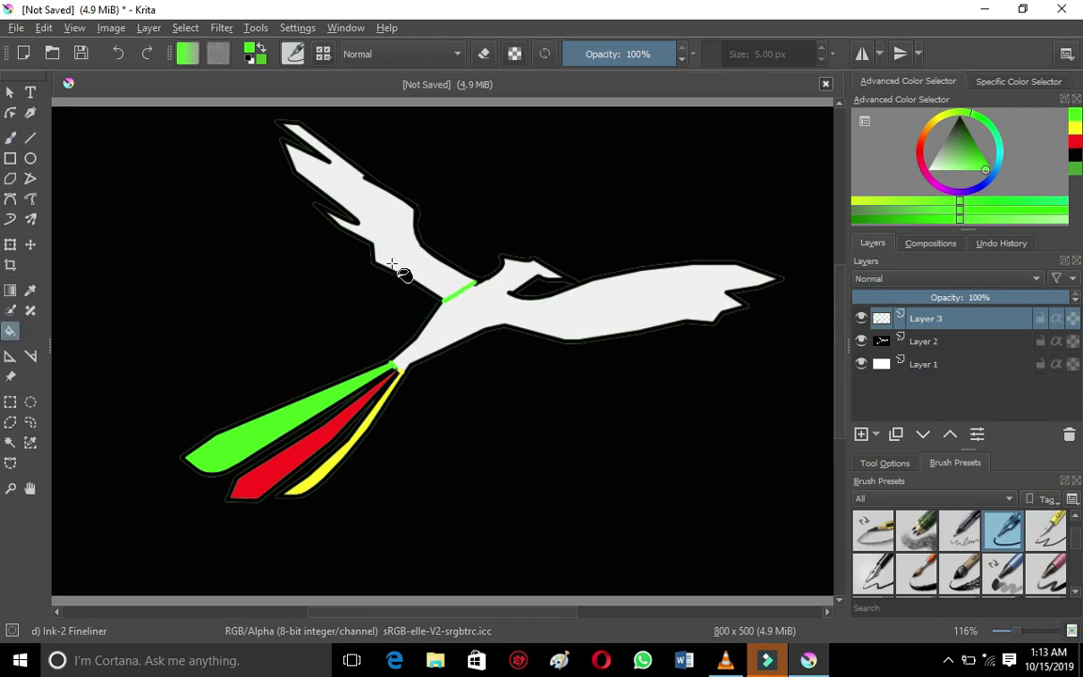
{"action": "left_click", "coordinate": [394, 256]}
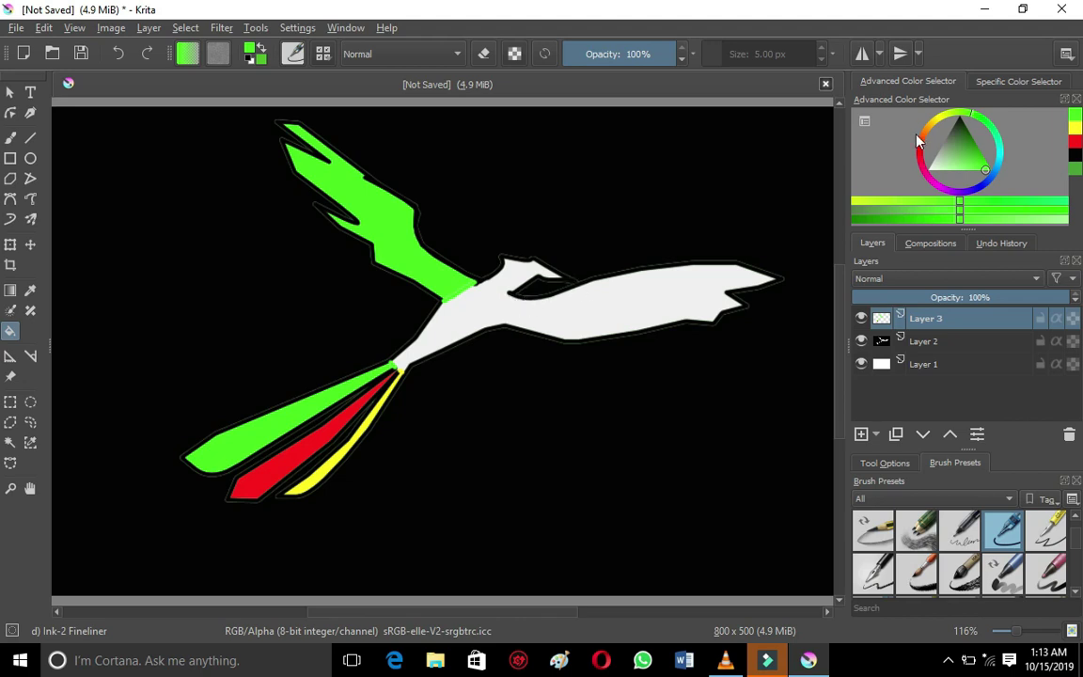
{"action": "left_click", "coordinate": [983, 202]}
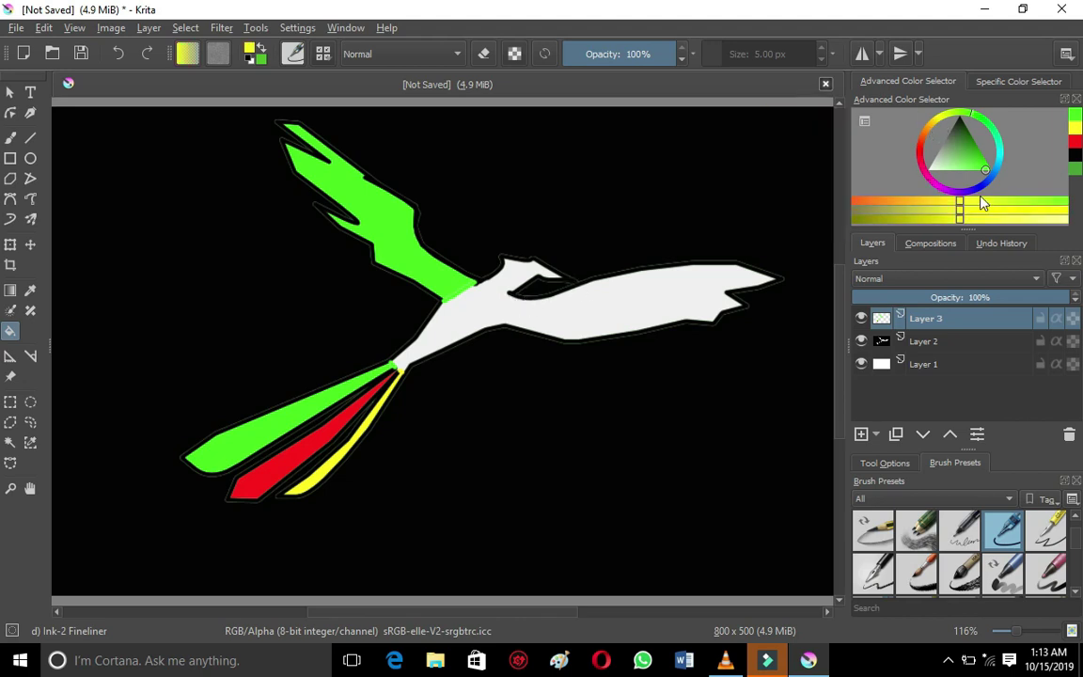
{"action": "left_click", "coordinate": [979, 165]}
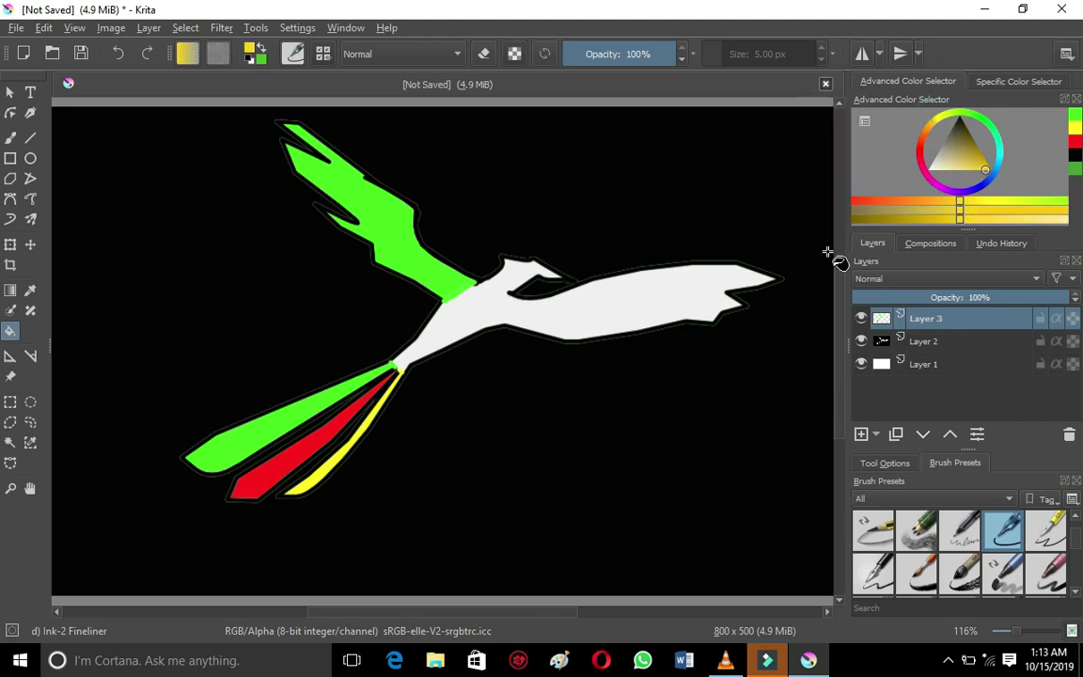
{"action": "left_click", "coordinate": [973, 174]}
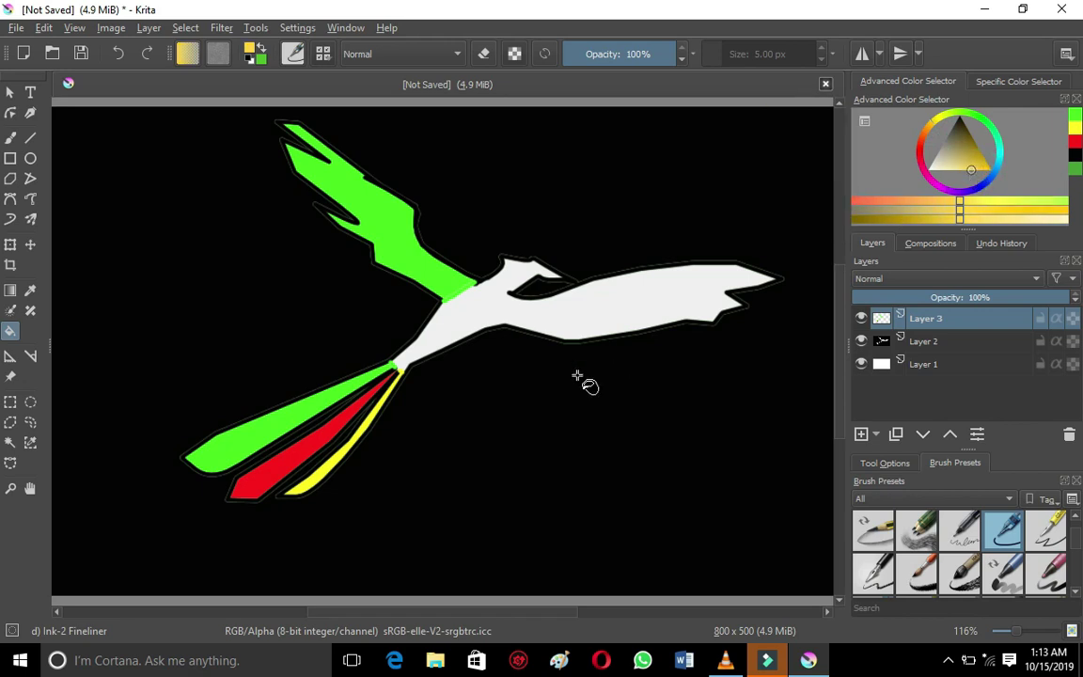
{"action": "key", "text": "p"}
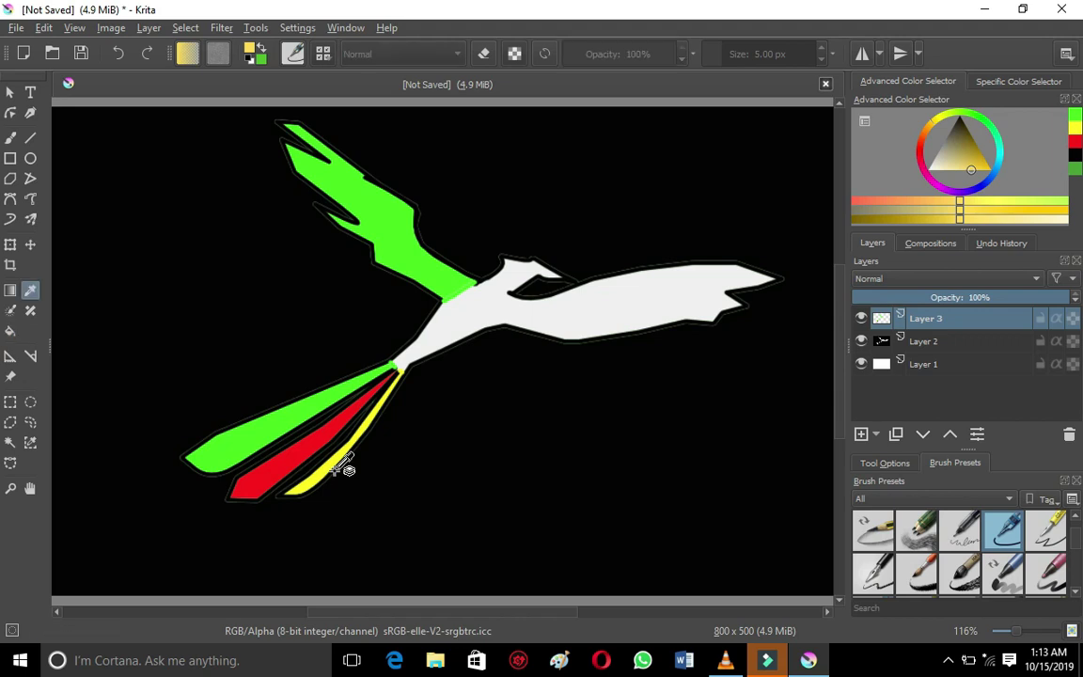
{"action": "left_click", "coordinate": [324, 468]}
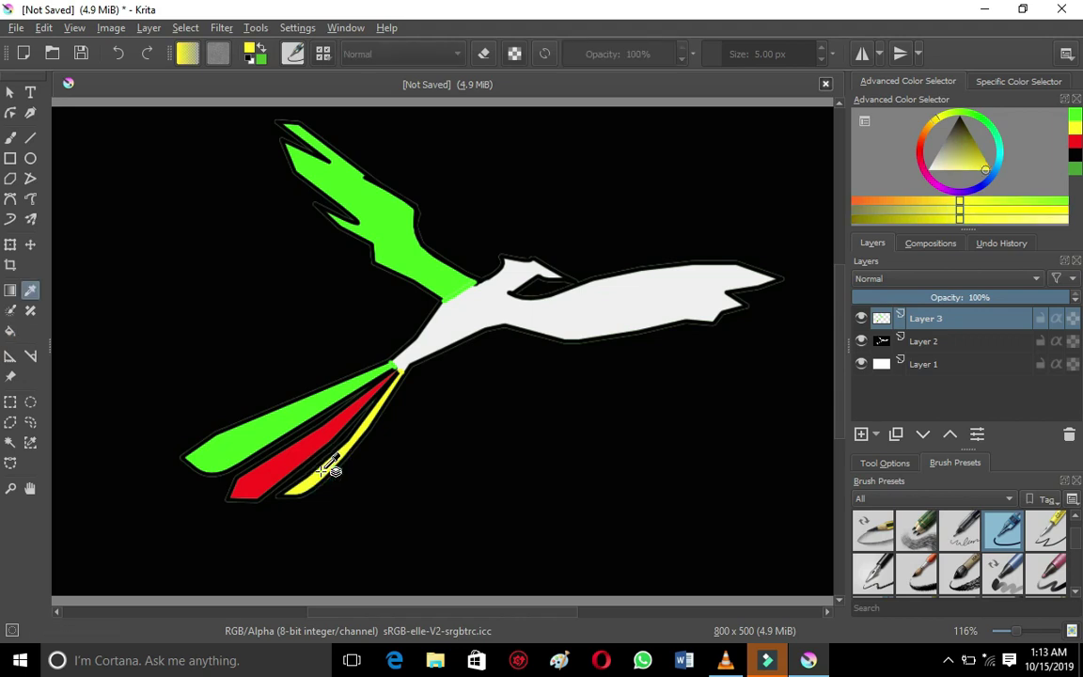
{"action": "key", "text": "b"}
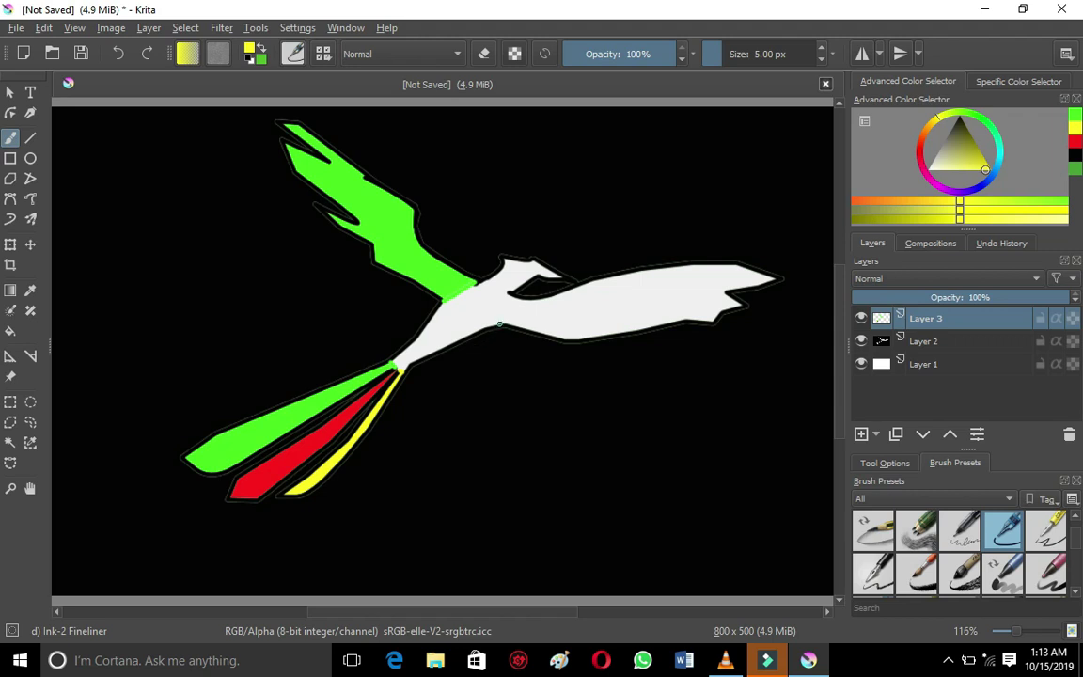
Seal the wing from the body, fill the right wing yellow and the body red.
{"action": "left_click_drag", "start_coordinate": [500, 323], "coordinate": [504, 320]}
{"action": "key", "text": "f"}
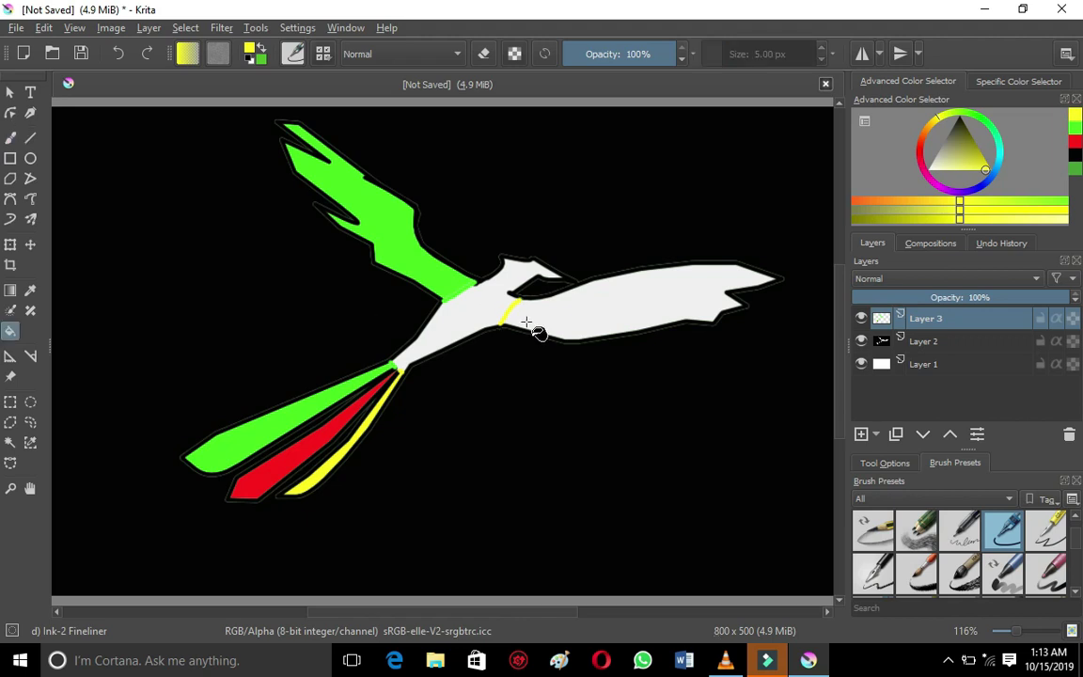
{"action": "left_click", "coordinate": [535, 317]}
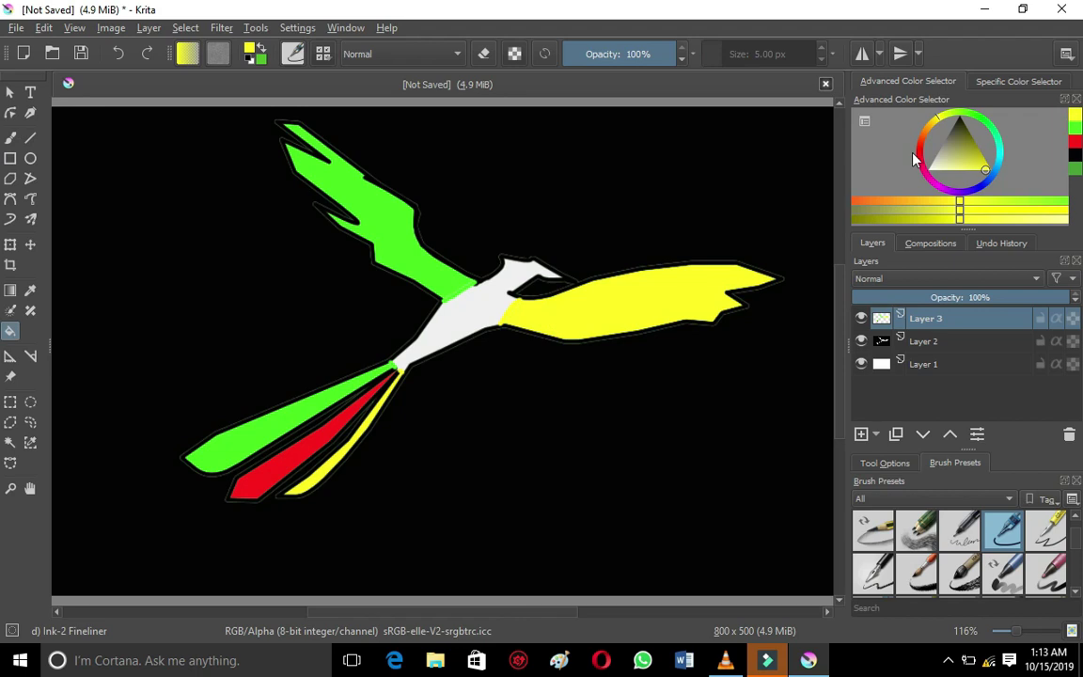
{"action": "left_click", "coordinate": [1075, 141]}
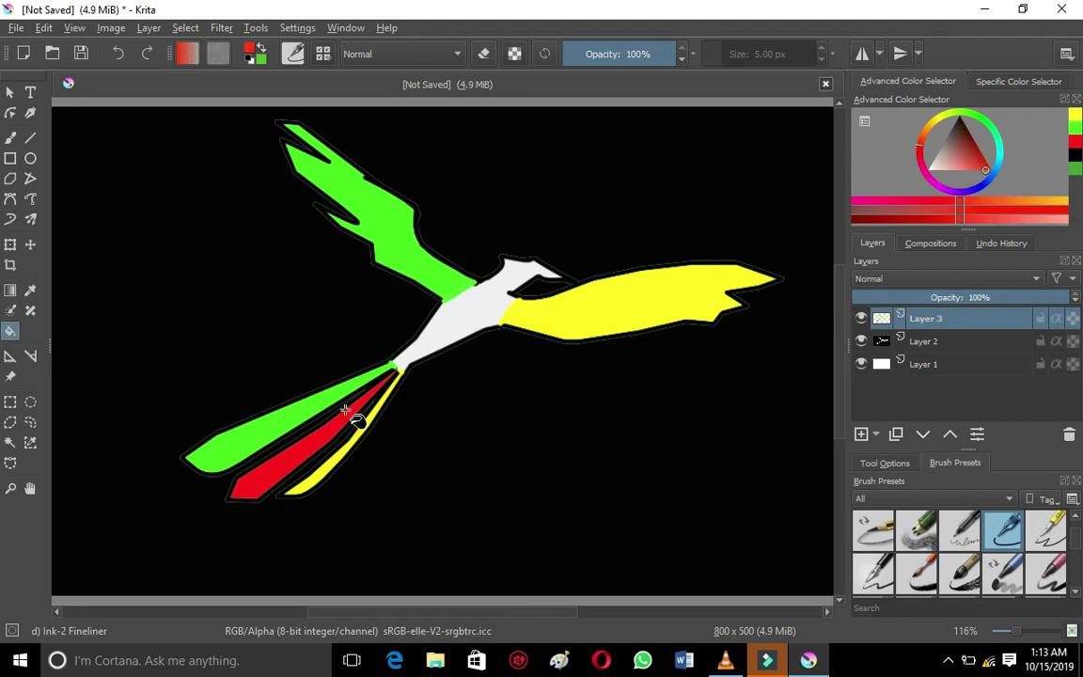
{"action": "key", "text": "p"}
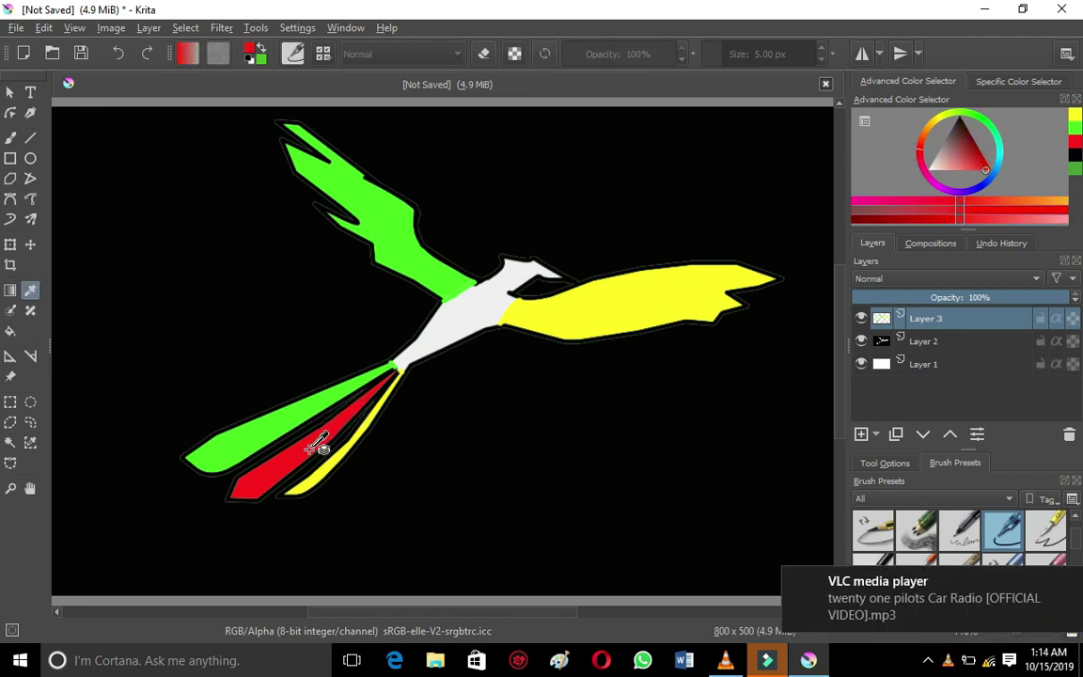
{"action": "key", "text": "f"}
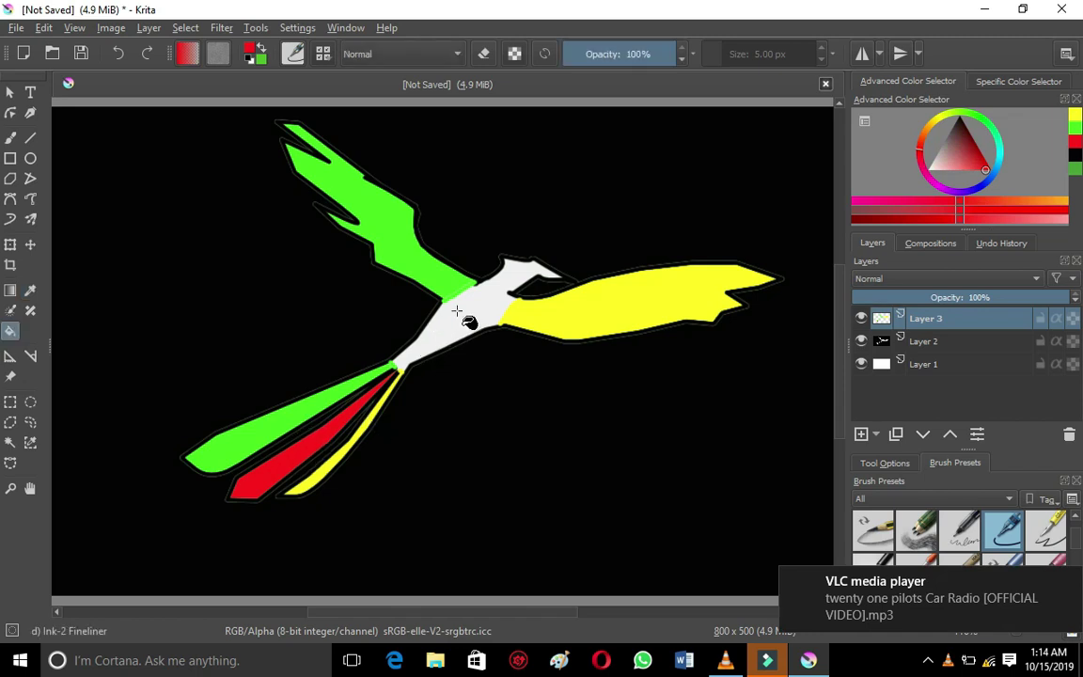
{"action": "left_click", "coordinate": [459, 297]}
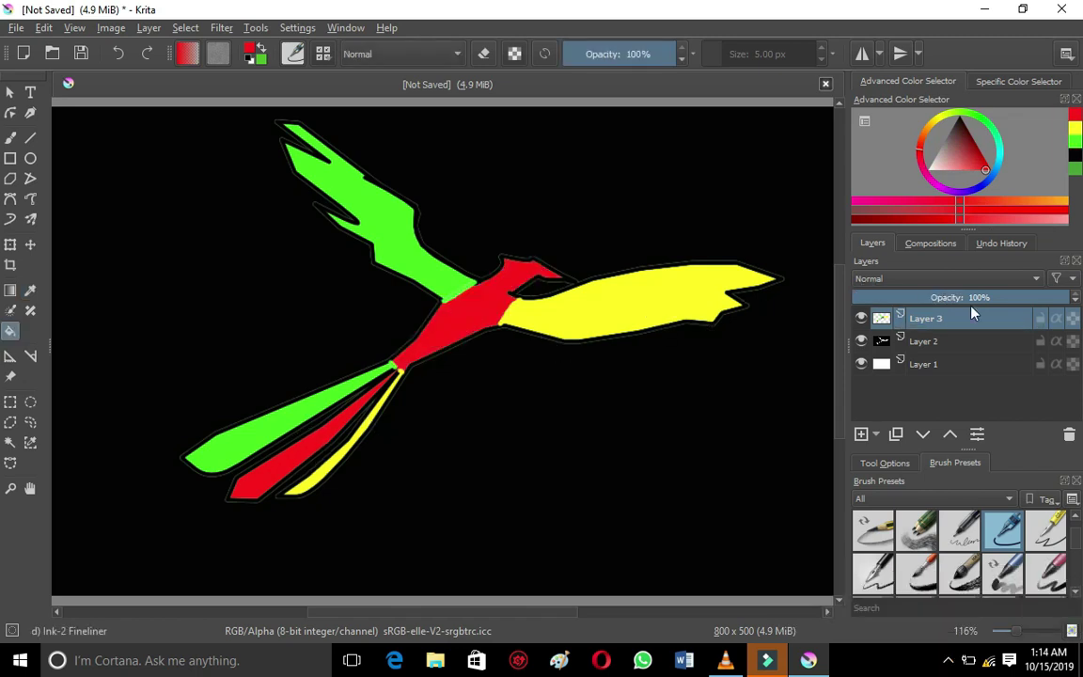
Add a new layer, merge Layer 3 down into Layer 2, and select Layer 4.
{"action": "left_click", "coordinate": [858, 435]}
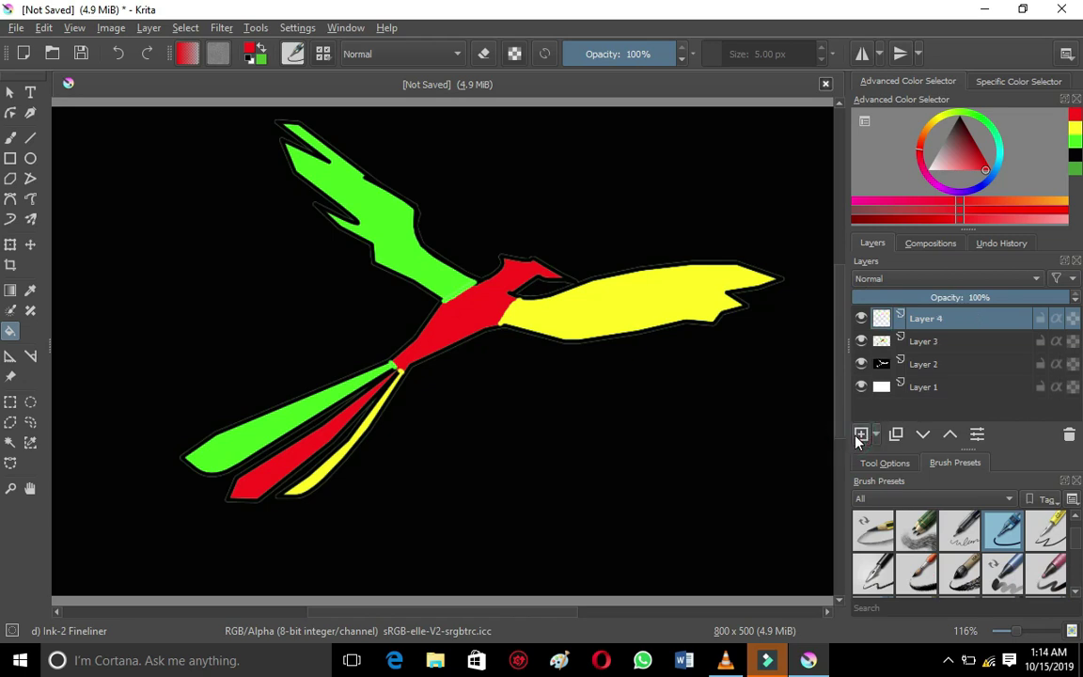
{"action": "left_click", "coordinate": [921, 348]}
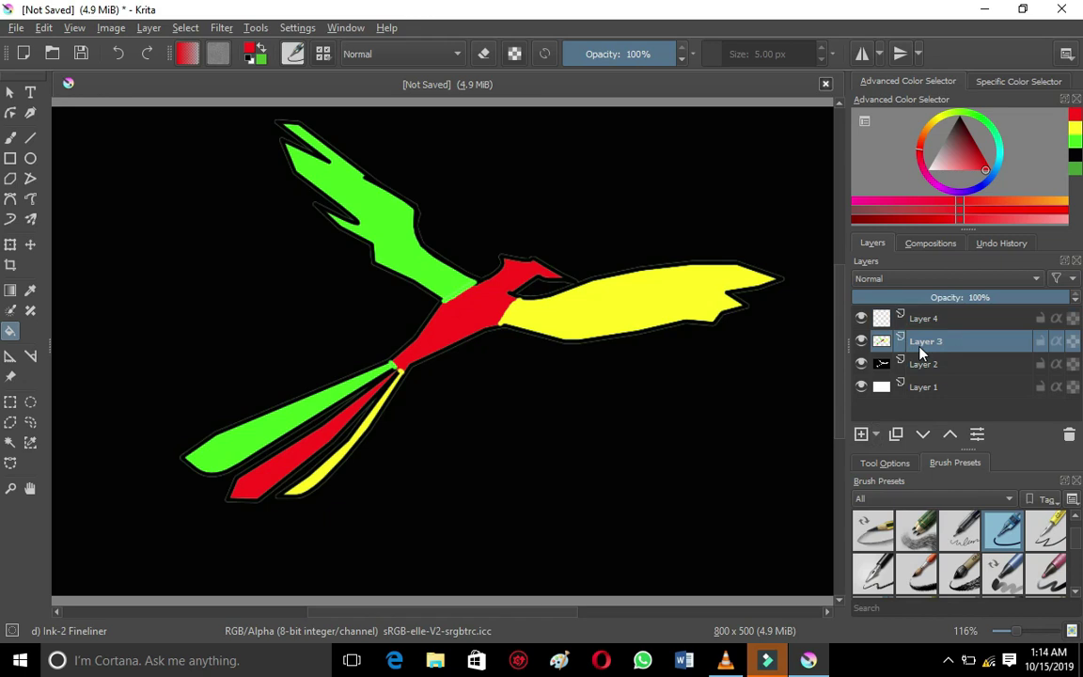
{"action": "key", "text": "ctrl+e"}
{"action": "left_click", "coordinate": [924, 320]}
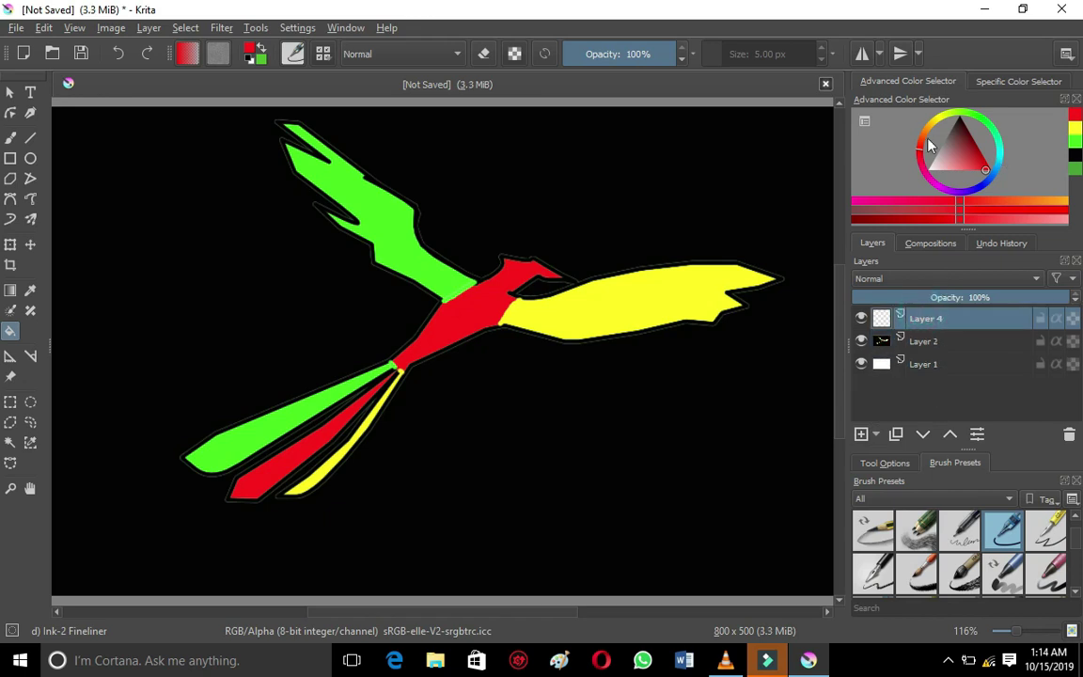
Pick yellow and load the FX-tagged Adjust Lighten brush preset.
{"action": "left_click", "coordinate": [937, 166]}
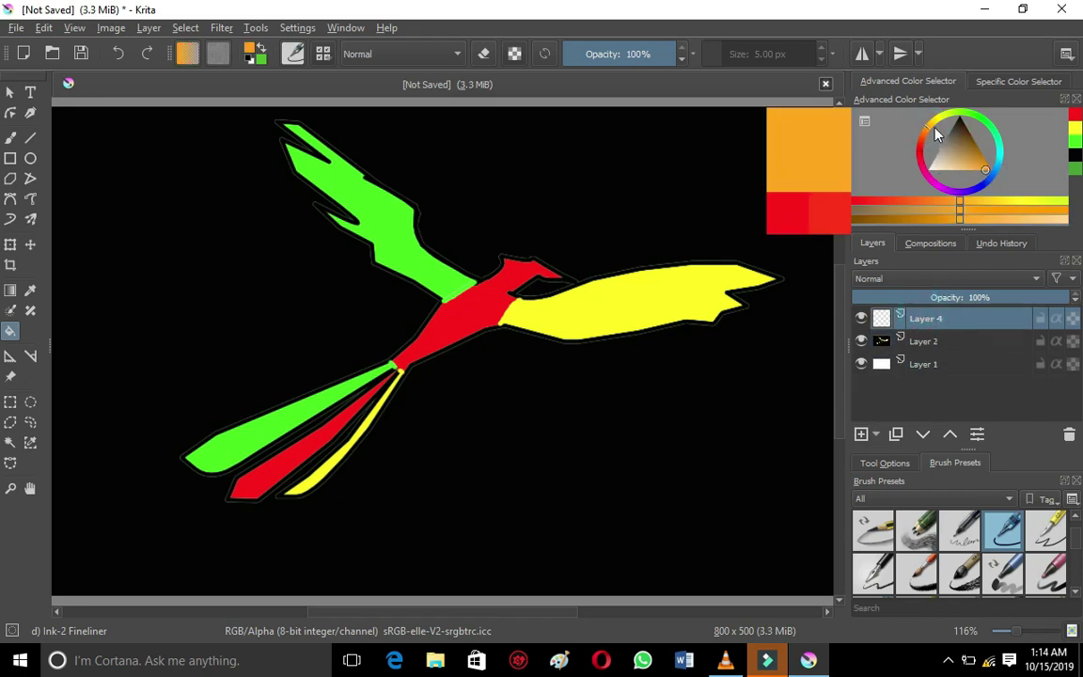
{"action": "left_click_drag", "start_coordinate": [936, 134], "coordinate": [955, 117]}
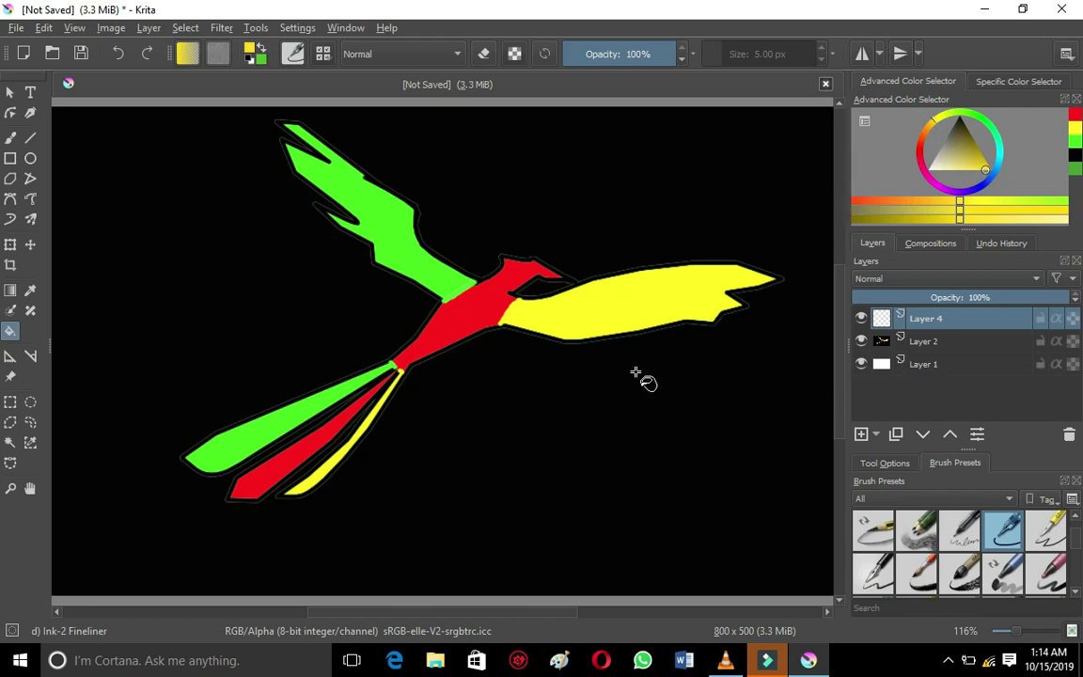
{"action": "left_click", "coordinate": [894, 498]}
{"action": "left_click", "coordinate": [870, 549]}
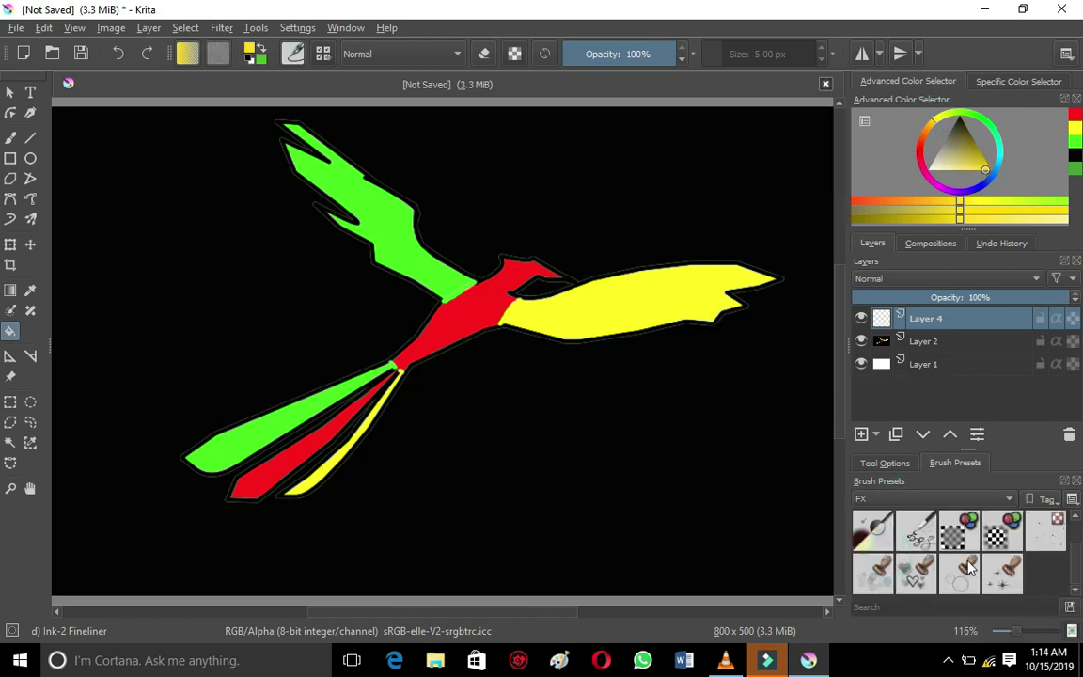
{"action": "scroll", "coordinate": [1035, 550], "scroll_direction": "up", "scroll_amount": 1}
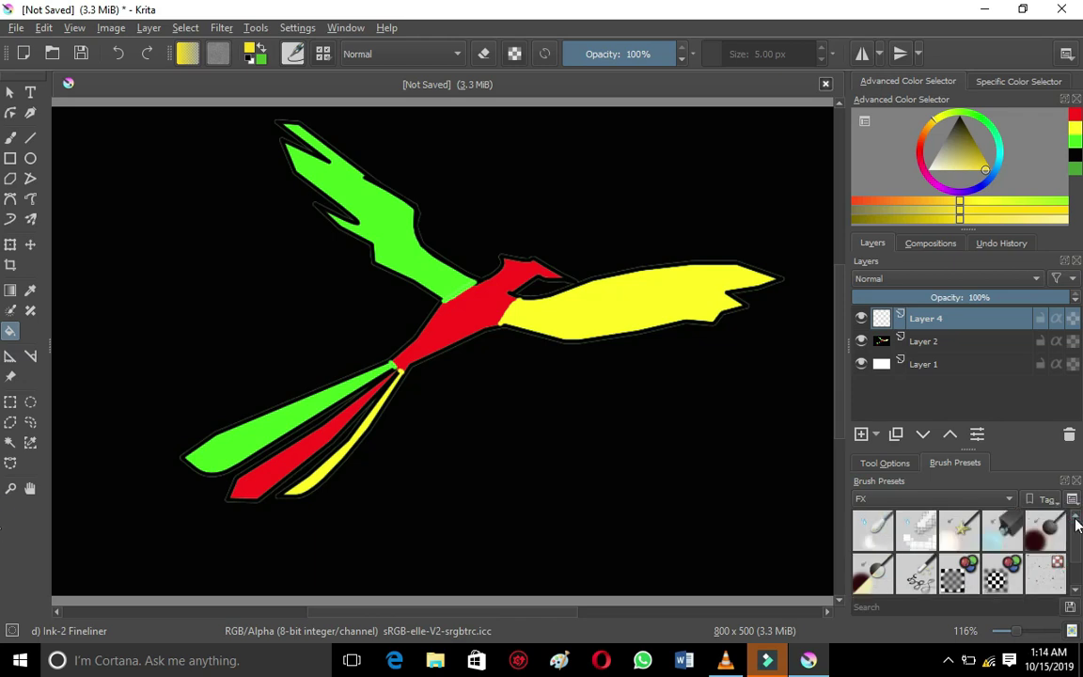
{"action": "left_click", "coordinate": [1004, 548]}
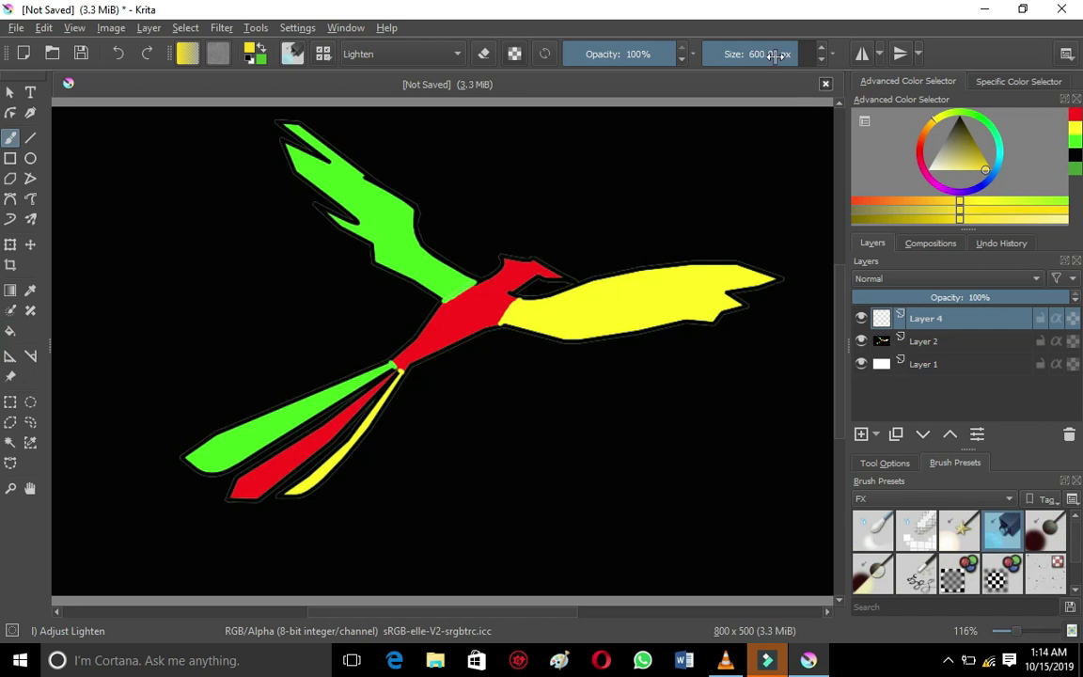
Set Layer 4 to Lighten blending, shrink the brush to about 210 px, and undo a trial glow.
{"action": "left_click_drag", "start_coordinate": [773, 54], "coordinate": [748, 55]}
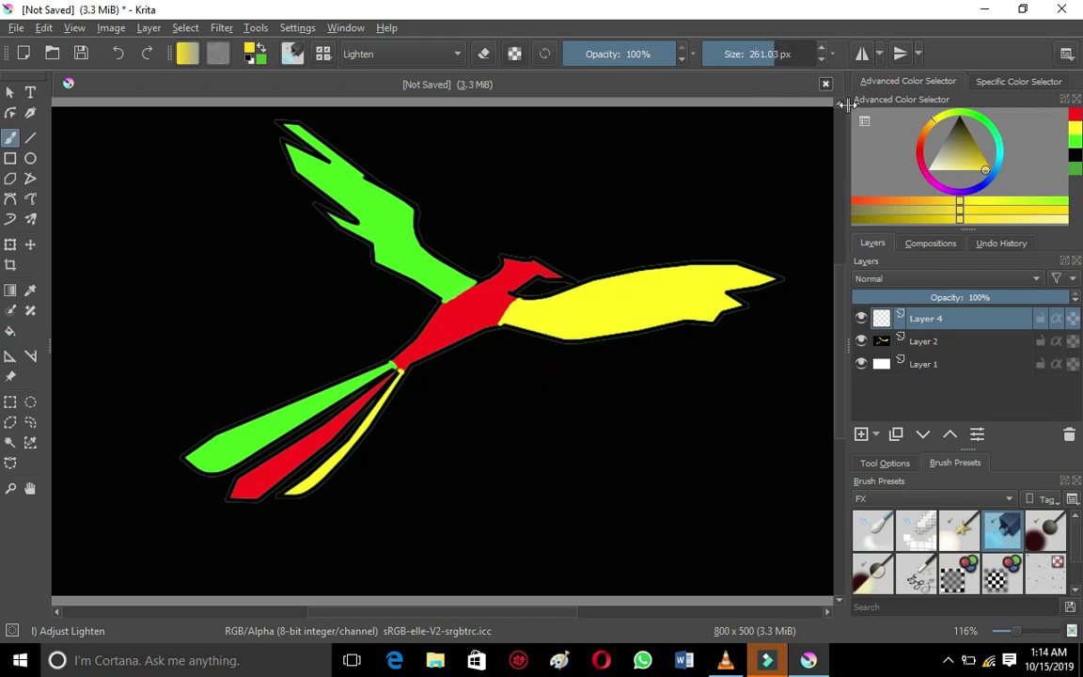
{"action": "left_click", "coordinate": [877, 279]}
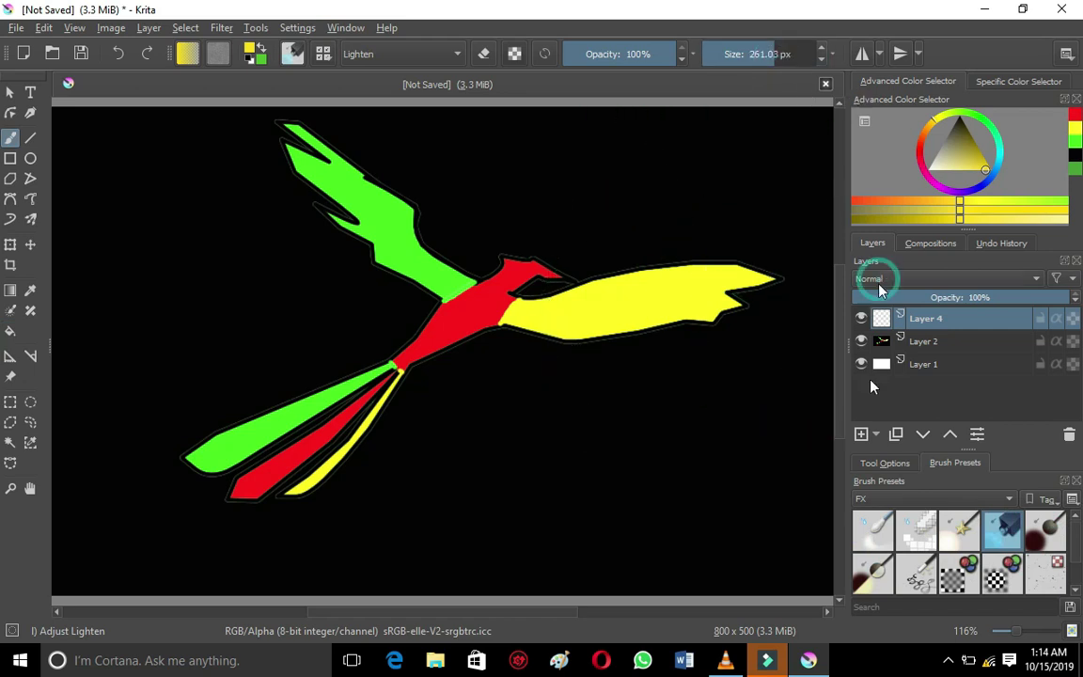
{"action": "left_click", "coordinate": [868, 365]}
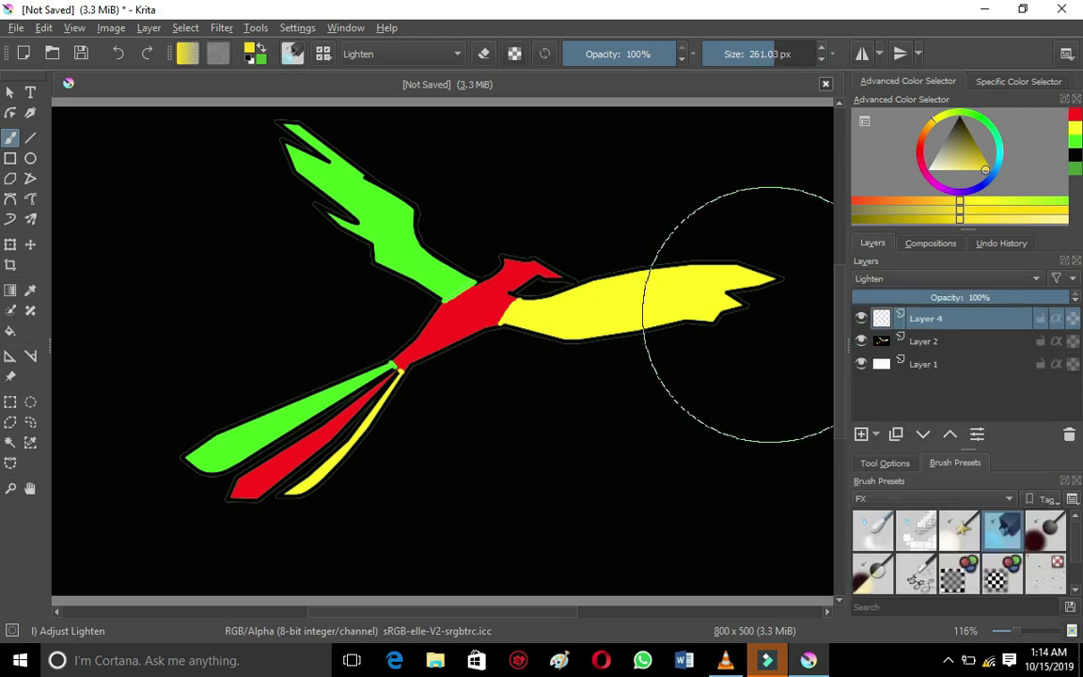
{"action": "left_click_drag", "start_coordinate": [795, 48], "coordinate": [782, 50]}
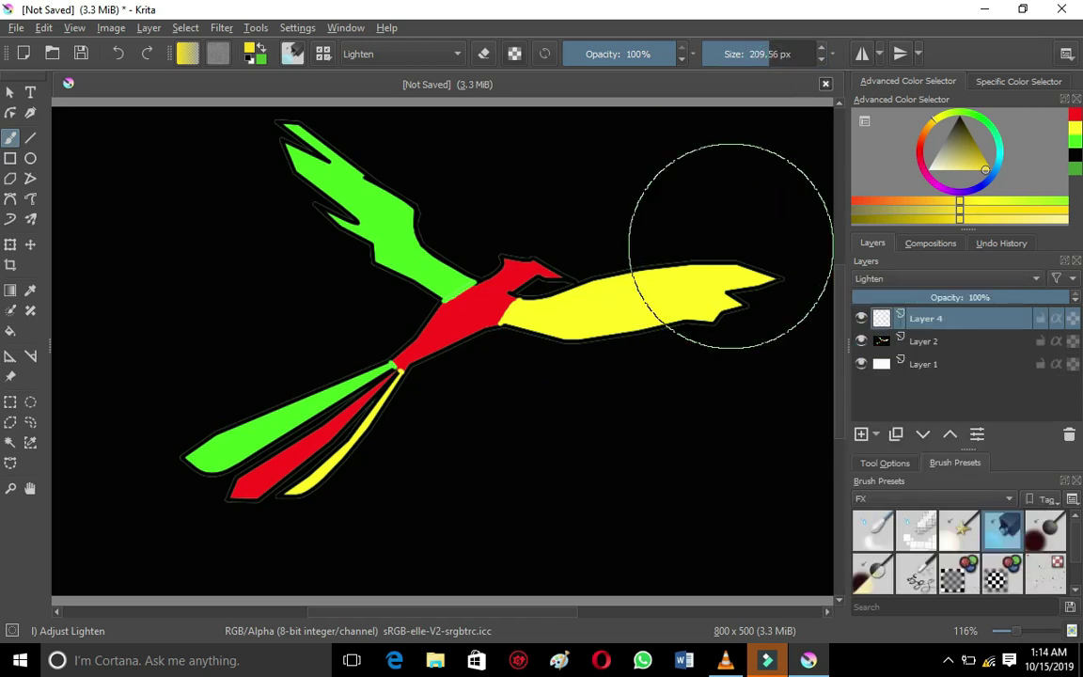
{"action": "left_click", "coordinate": [724, 261]}
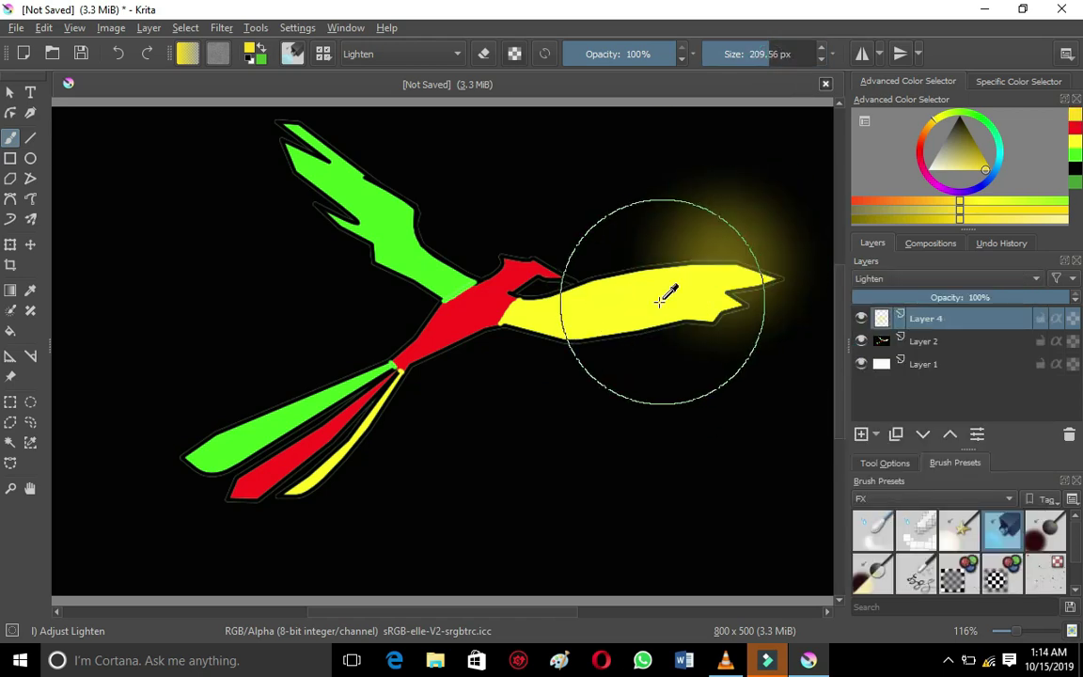
{"action": "key", "text": "ctrl+z"}
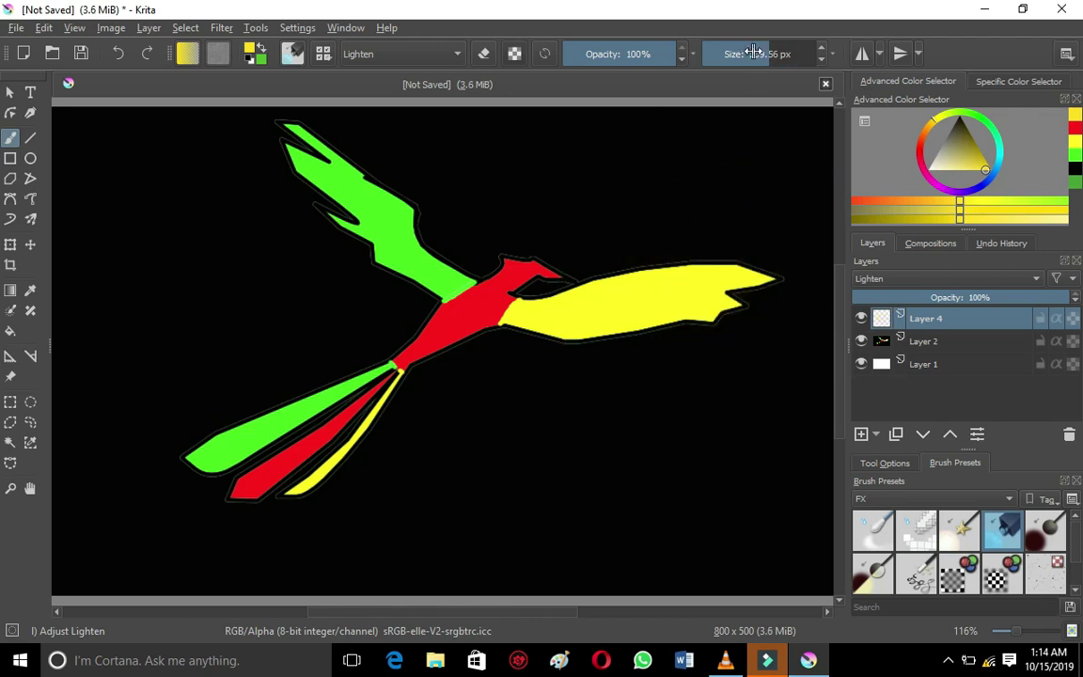
At about 100 px, paint yellow glow on the wing tip and along both wing edges.
{"action": "left_click_drag", "start_coordinate": [753, 53], "coordinate": [737, 53]}
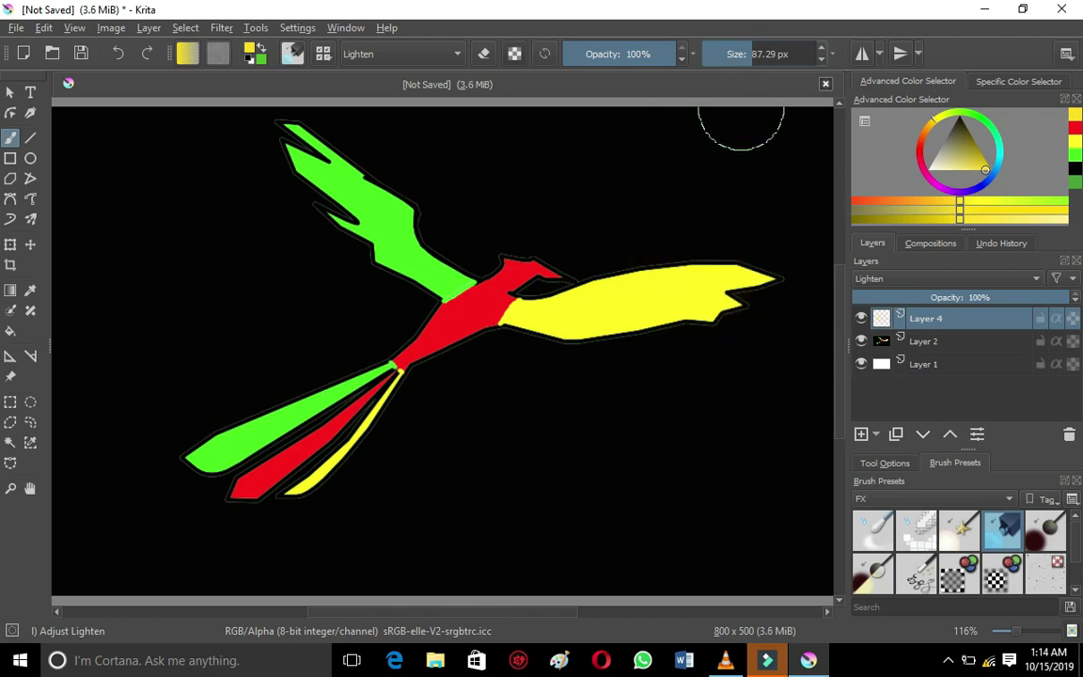
{"action": "left_click_drag", "start_coordinate": [755, 55], "coordinate": [762, 55]}
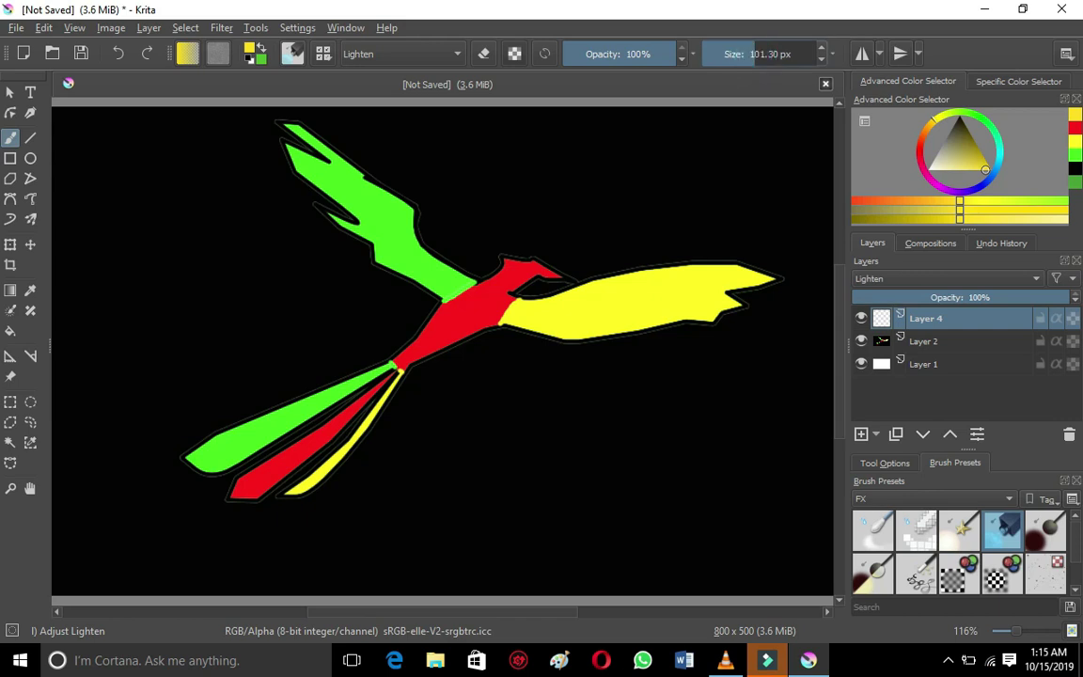
{"action": "left_click", "coordinate": [739, 298]}
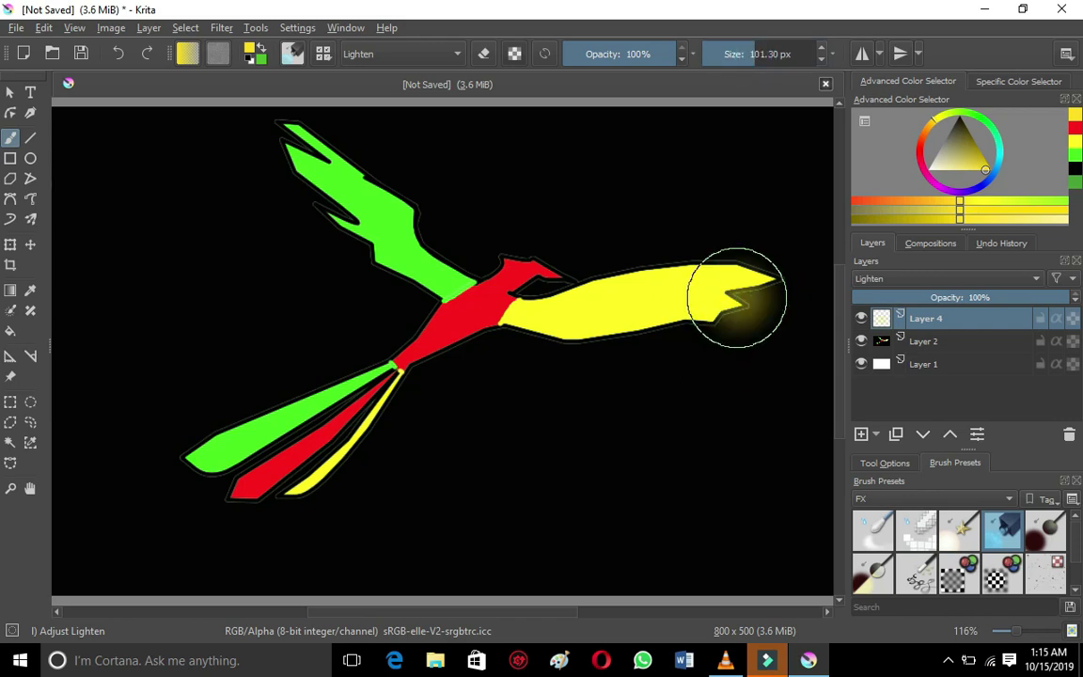
{"action": "mouse_move", "coordinate": [657, 316]}
{"action": "left_mouse_down"}
{"action": "mouse_move", "coordinate": [561, 339]}
{"action": "mouse_move", "coordinate": [515, 331]}
{"action": "left_mouse_up"}
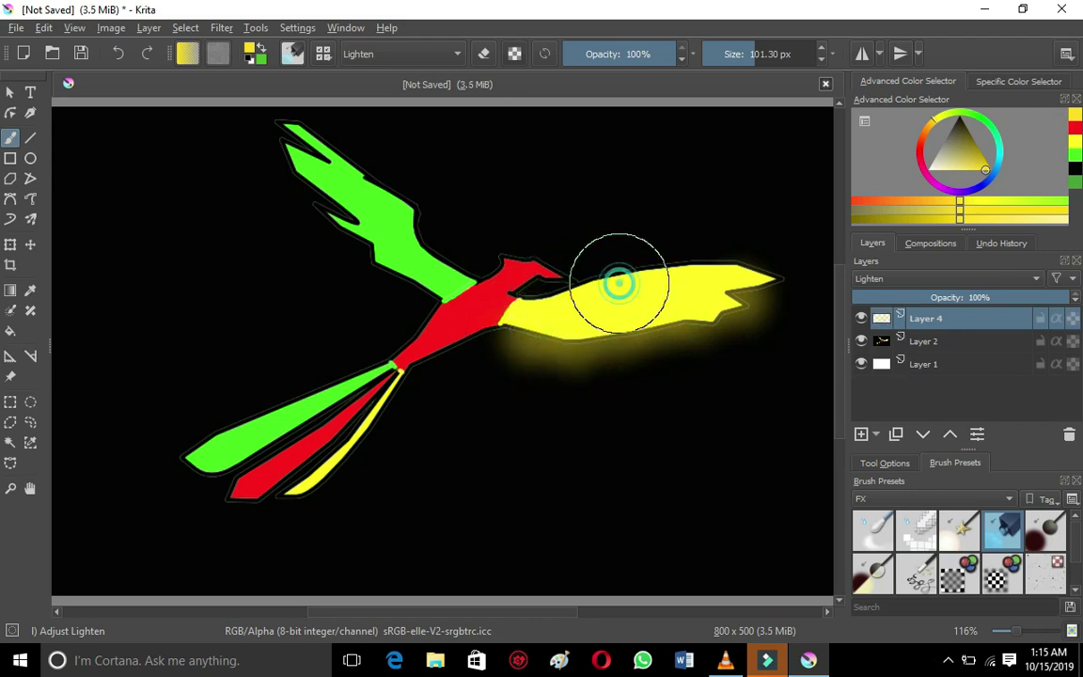
{"action": "mouse_move", "coordinate": [611, 280]}
{"action": "left_mouse_down"}
{"action": "mouse_move", "coordinate": [665, 262]}
{"action": "mouse_move", "coordinate": [648, 266]}
{"action": "mouse_move", "coordinate": [718, 261]}
{"action": "mouse_move", "coordinate": [749, 273]}
{"action": "left_mouse_up"}
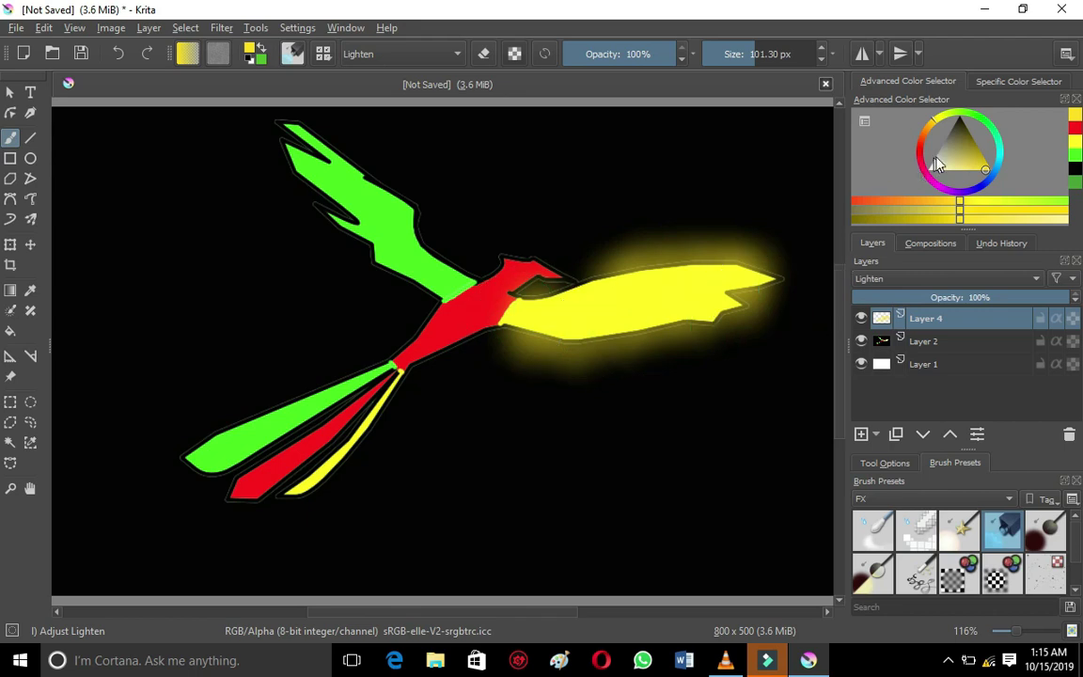
Paint a red glow near the head and neck at about 79 px, undoing the last stroke.
{"action": "left_click", "coordinate": [1075, 127]}
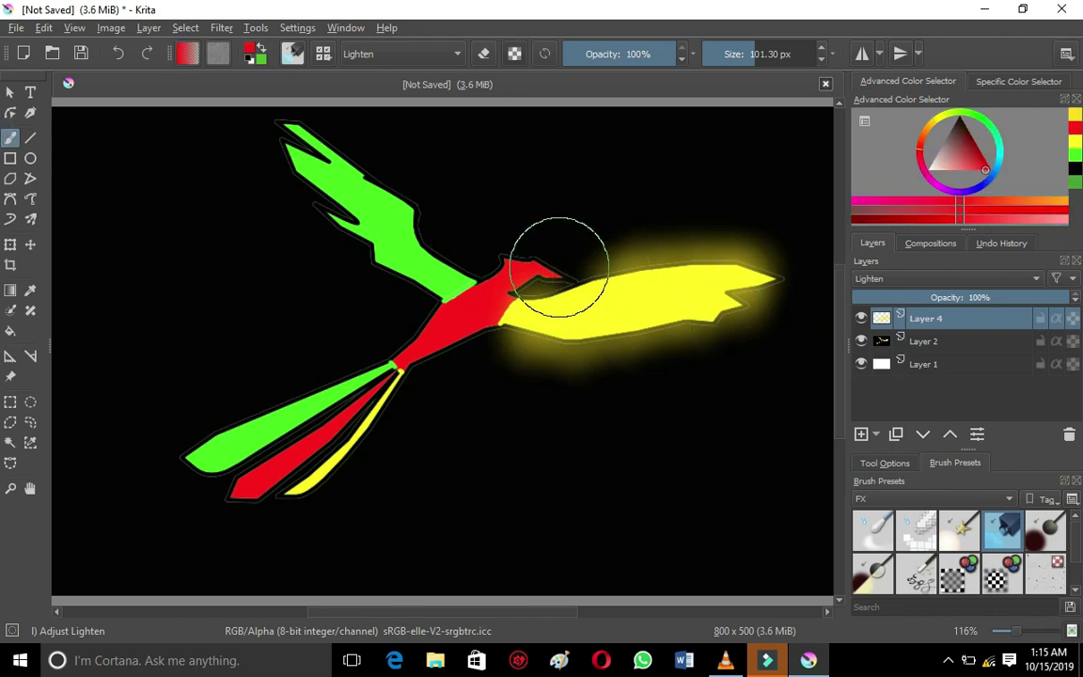
{"action": "left_click", "coordinate": [712, 53]}
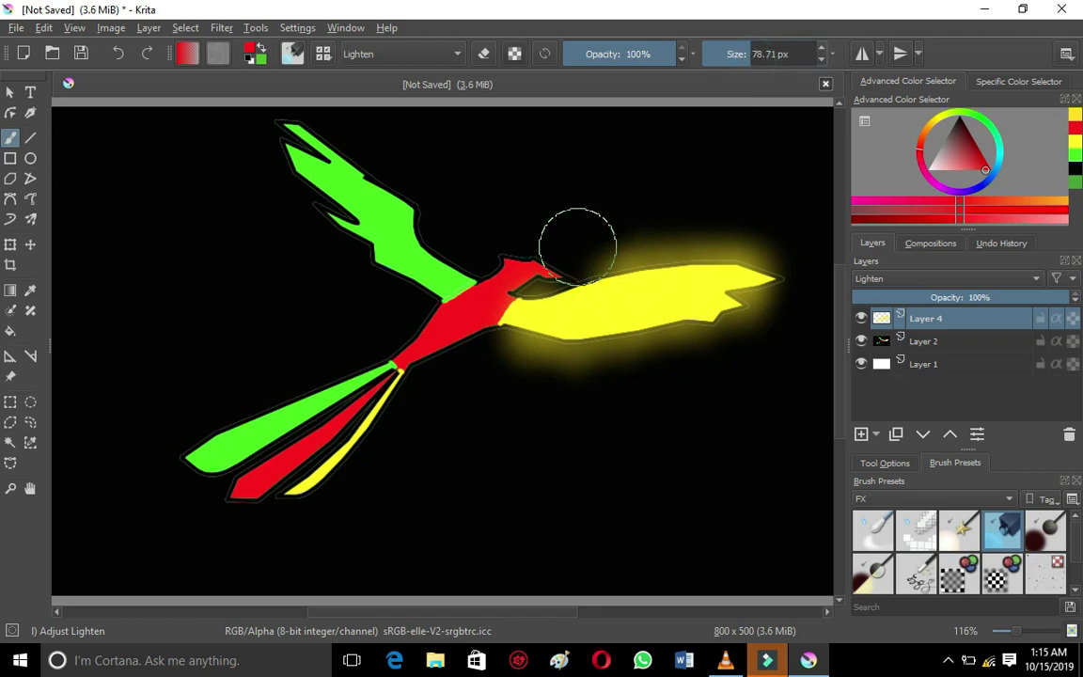
{"action": "left_click_drag", "start_coordinate": [532, 272], "coordinate": [512, 278]}
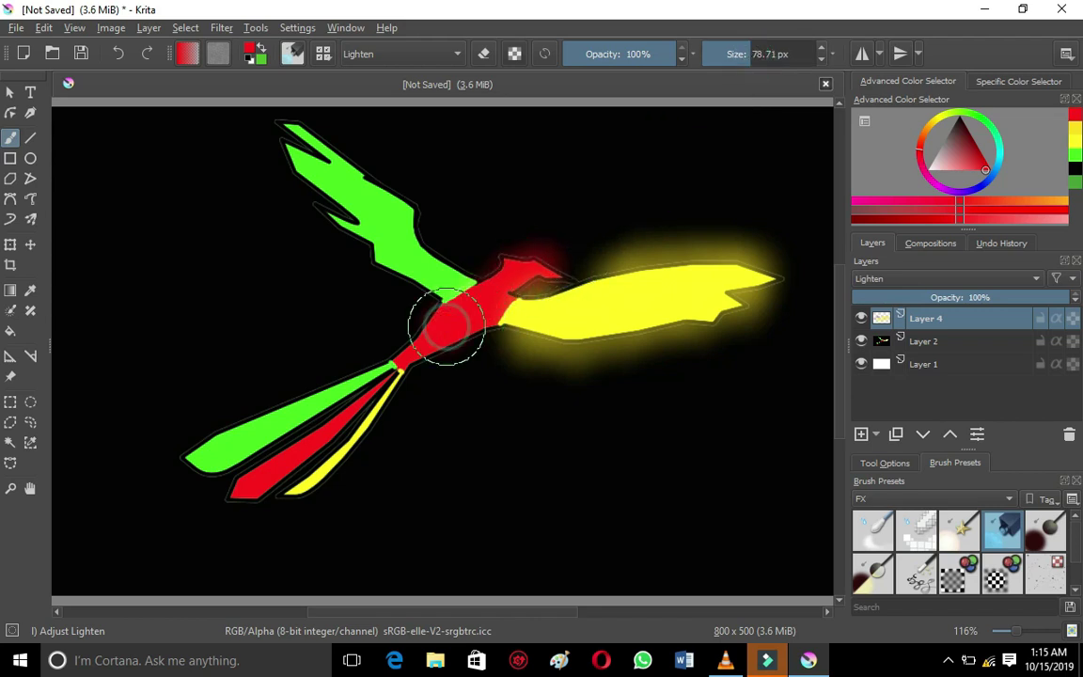
{"action": "mouse_move", "coordinate": [419, 334]}
{"action": "left_mouse_down"}
{"action": "mouse_move", "coordinate": [398, 356]}
{"action": "mouse_move", "coordinate": [475, 301]}
{"action": "left_mouse_up"}
{"action": "key", "text": "ctrl+z"}
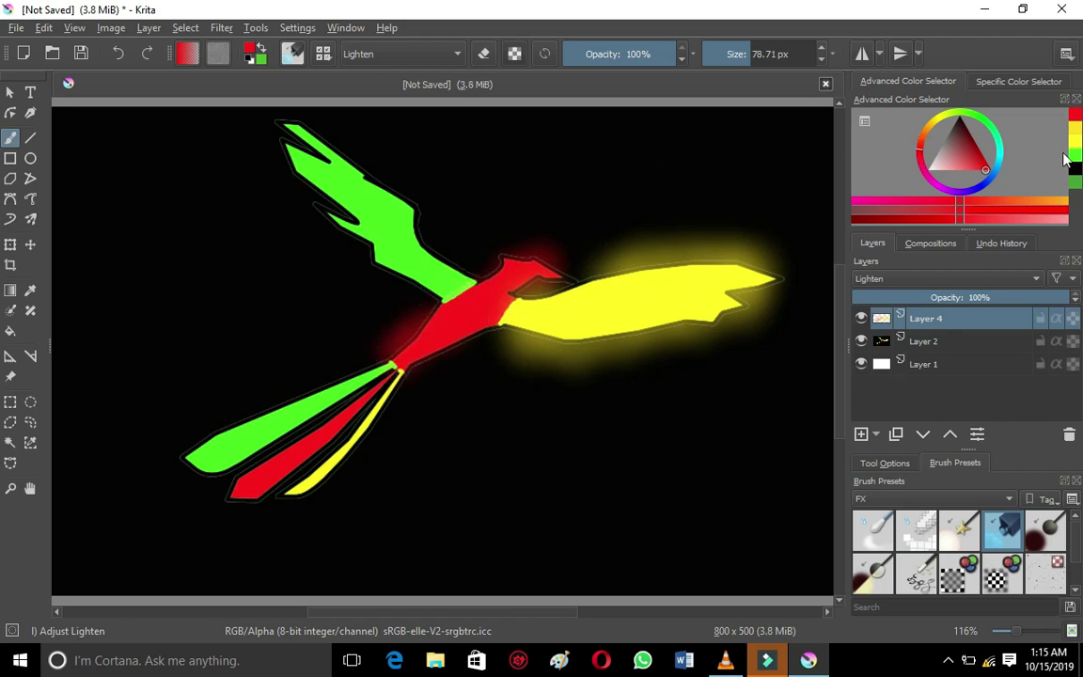
{"action": "left_click", "coordinate": [1074, 158]}
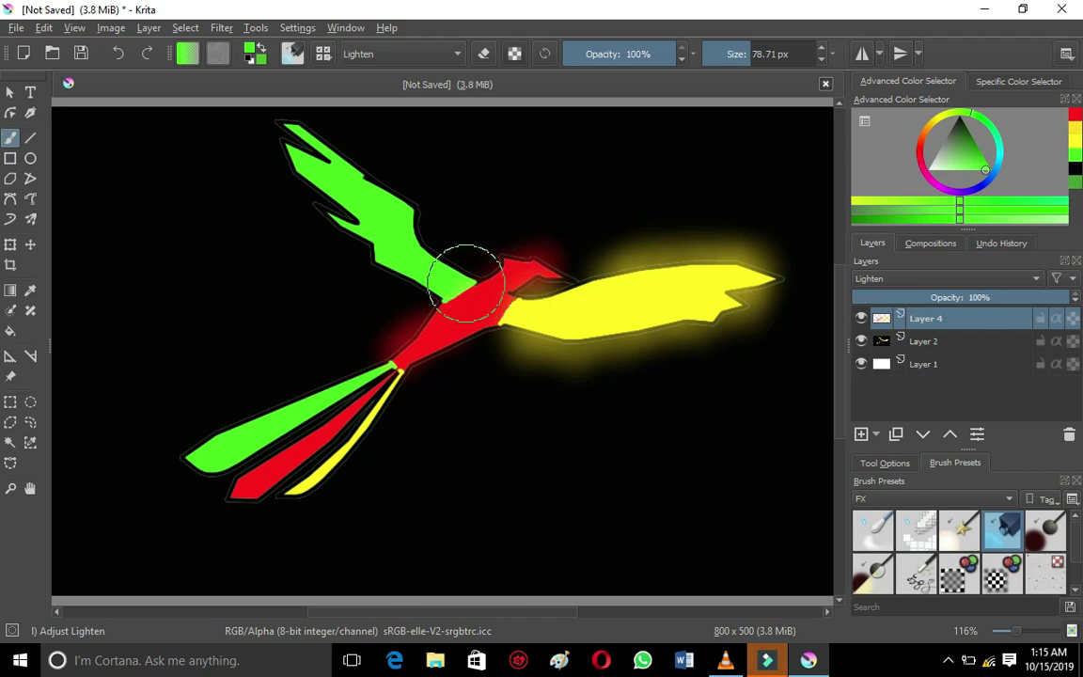
Paint green glow along the upper wing and, at about 63 px, the lower green wing.
{"action": "mouse_move", "coordinate": [433, 287]}
{"action": "left_mouse_down"}
{"action": "mouse_move", "coordinate": [448, 270]}
{"action": "mouse_move", "coordinate": [288, 138]}
{"action": "mouse_move", "coordinate": [417, 278]}
{"action": "left_mouse_up"}
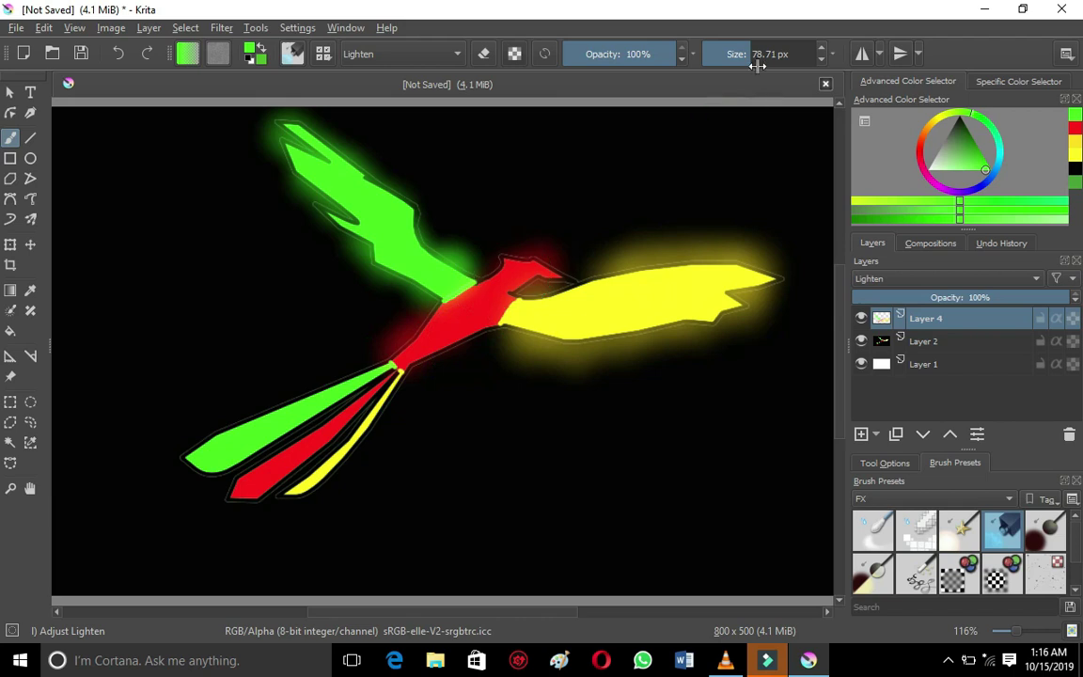
{"action": "left_click_drag", "start_coordinate": [749, 59], "coordinate": [738, 58]}
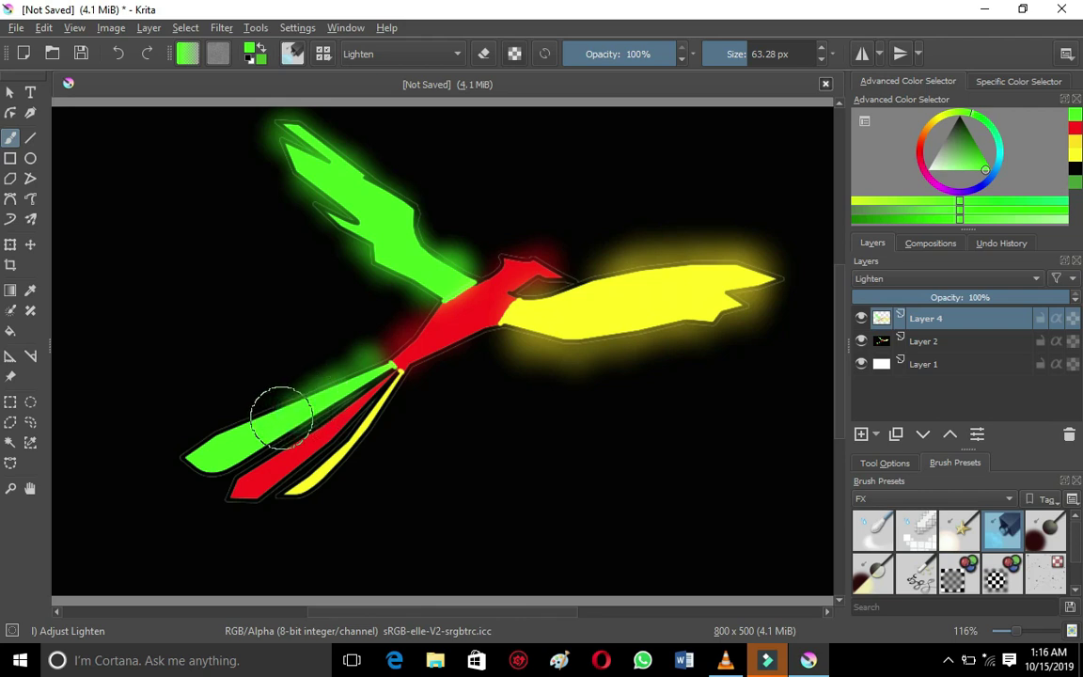
{"action": "left_click_drag", "start_coordinate": [281, 416], "coordinate": [194, 458]}
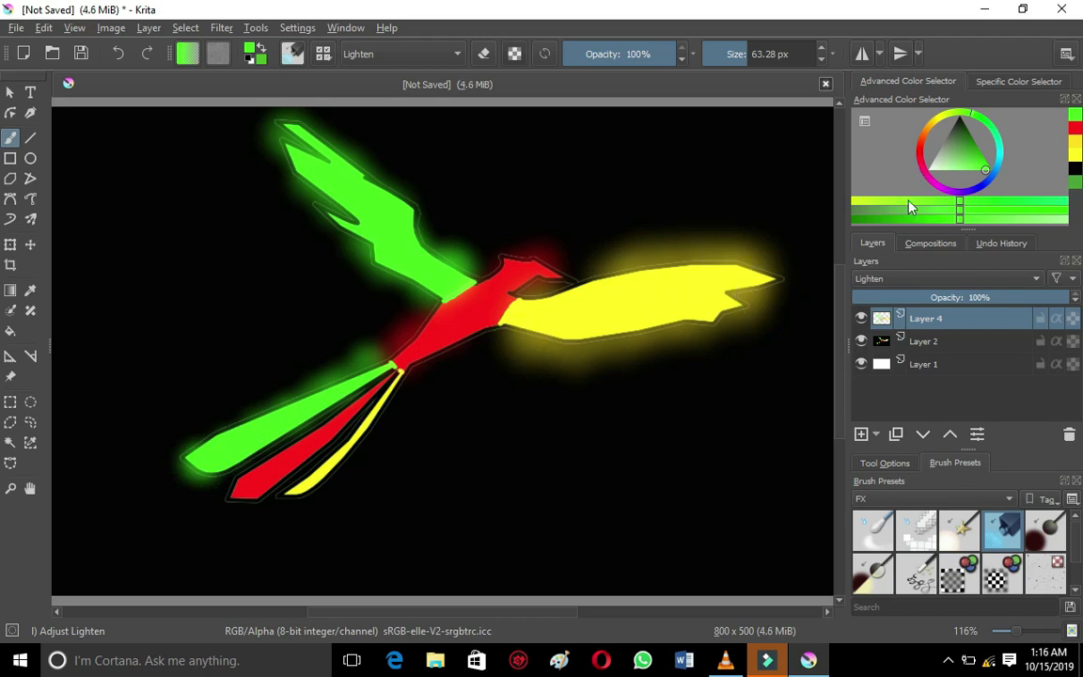
Try red, then yellow at 50 px along the thin tail, undoing the yellow stroke.
{"action": "left_click", "coordinate": [1074, 128]}
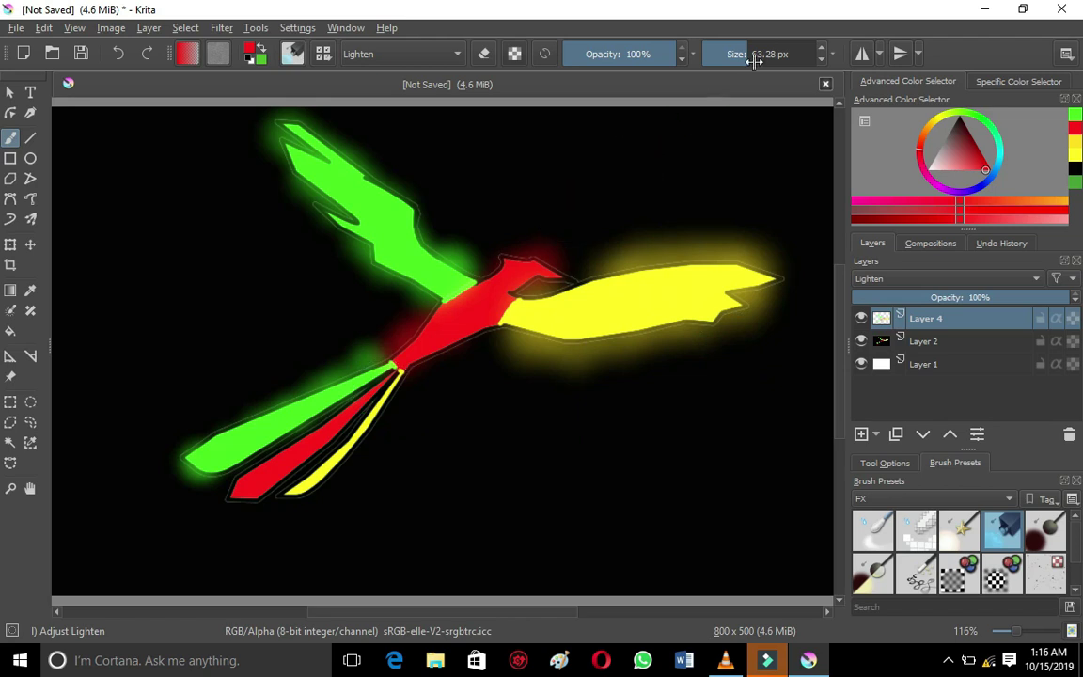
{"action": "left_click_drag", "start_coordinate": [739, 56], "coordinate": [669, 55]}
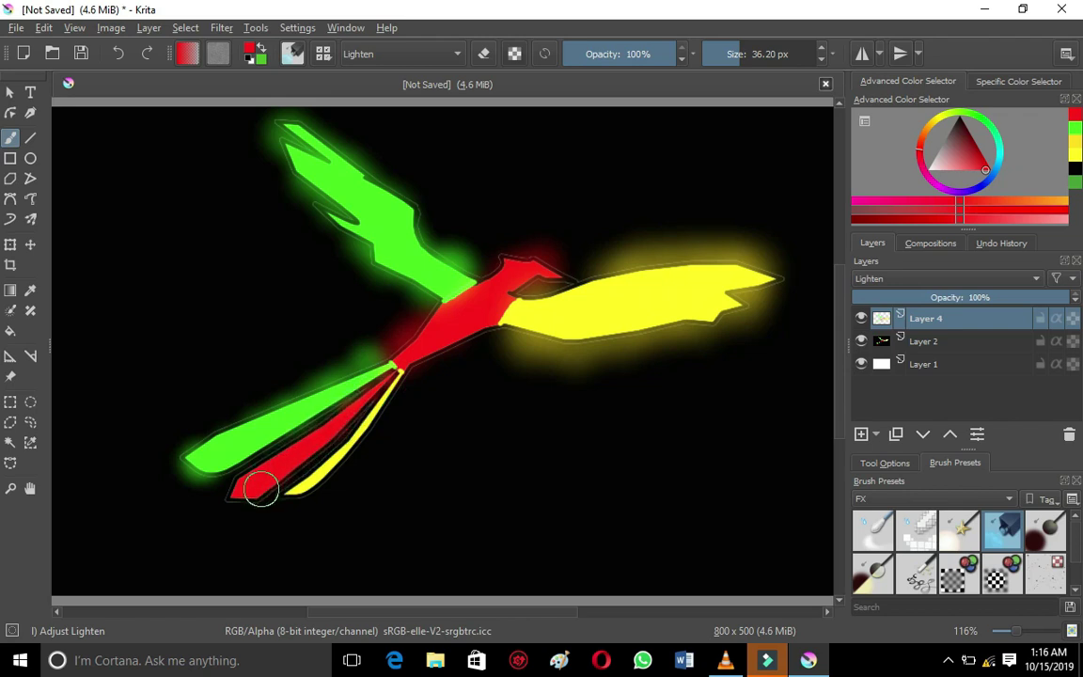
{"action": "left_click", "coordinate": [743, 54]}
{"action": "type", "text": "50"}
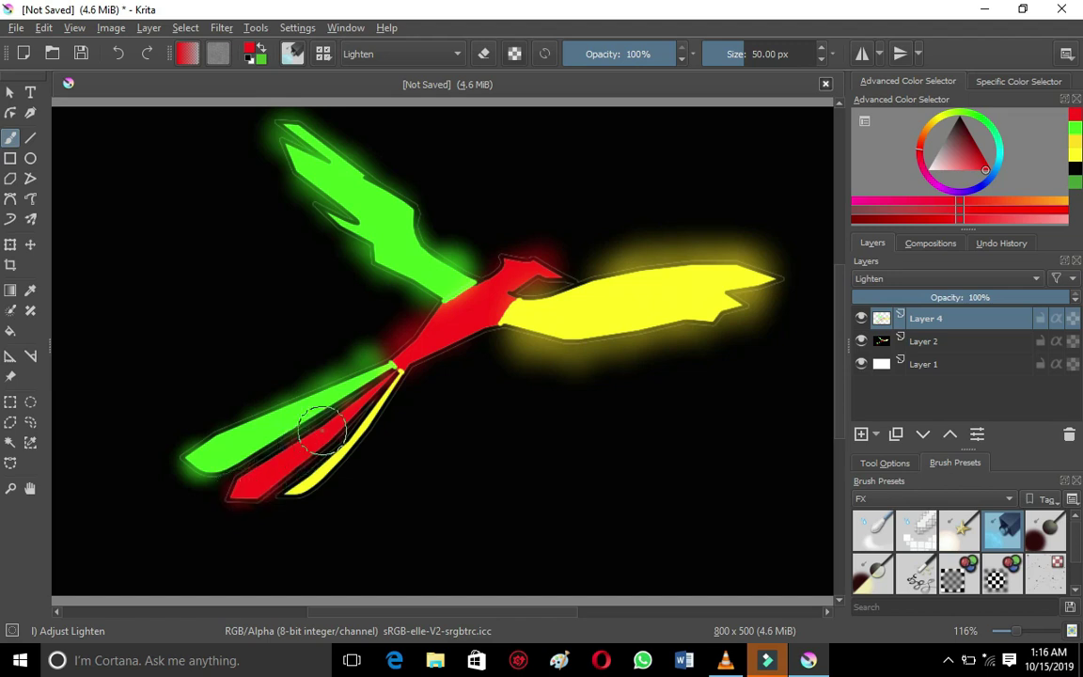
{"action": "left_click", "coordinate": [1077, 156]}
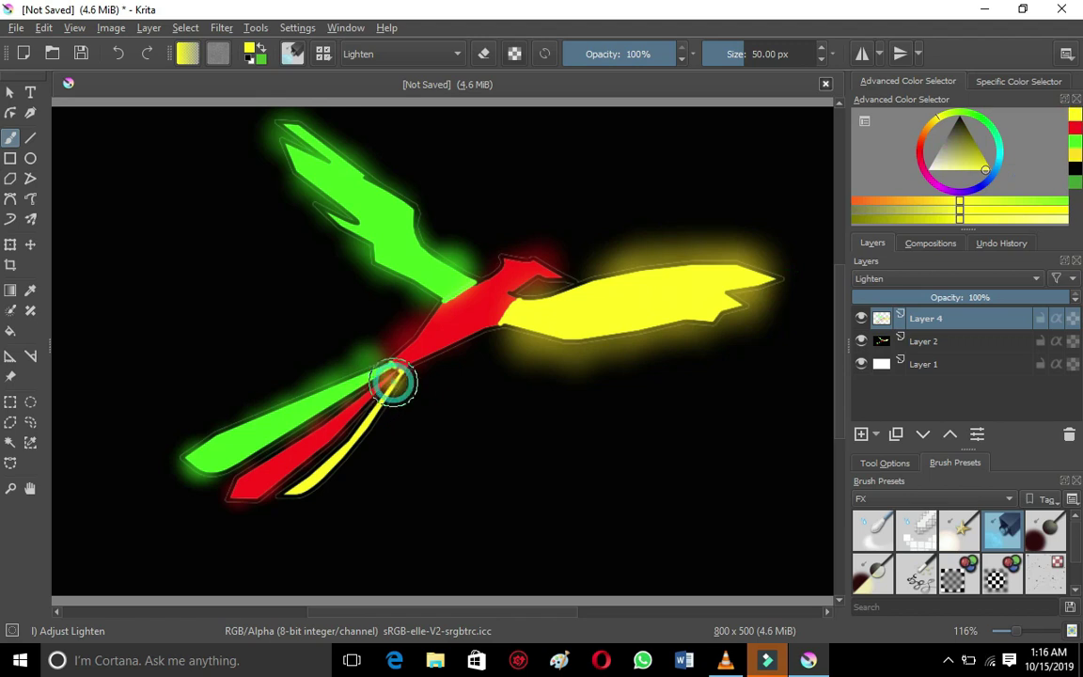
{"action": "left_click_drag", "start_coordinate": [393, 380], "coordinate": [297, 491]}
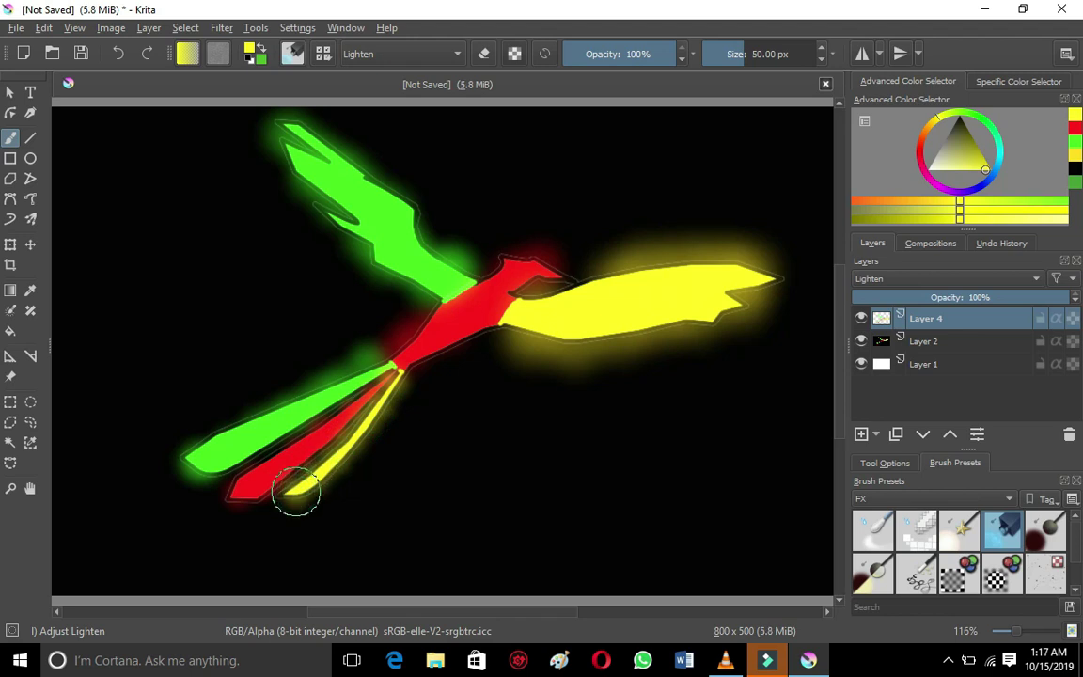
{"action": "key", "text": "ctrl+z"}
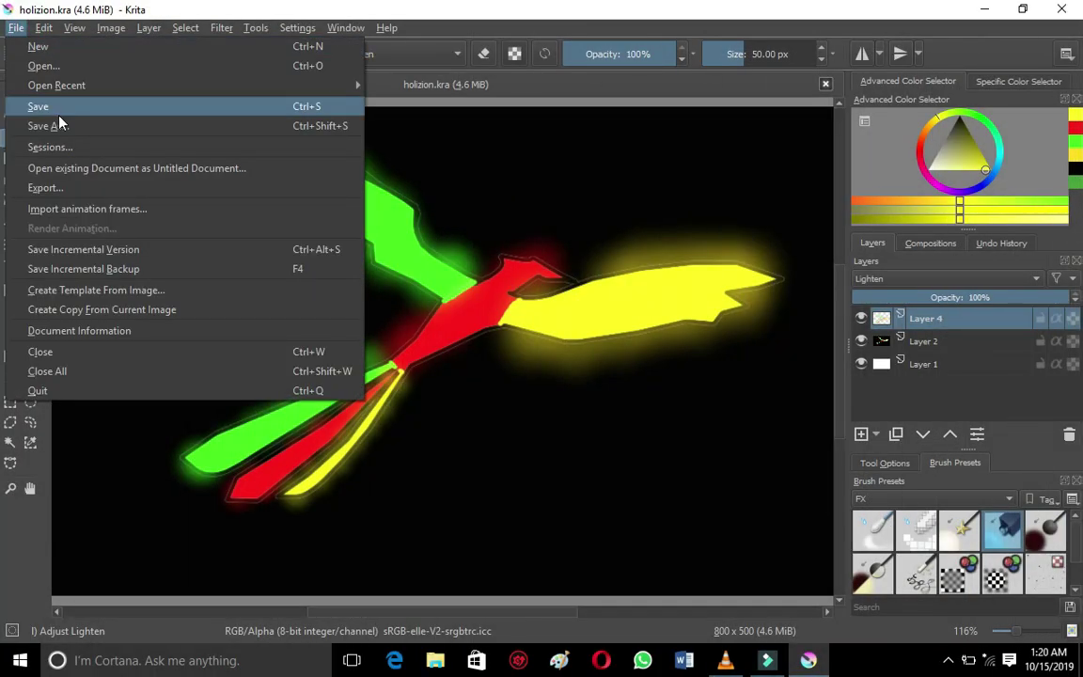
Dismiss the File menu, switch to the text tool, and start a text object on the canvas.
{"action": "left_click", "coordinate": [31, 94]}
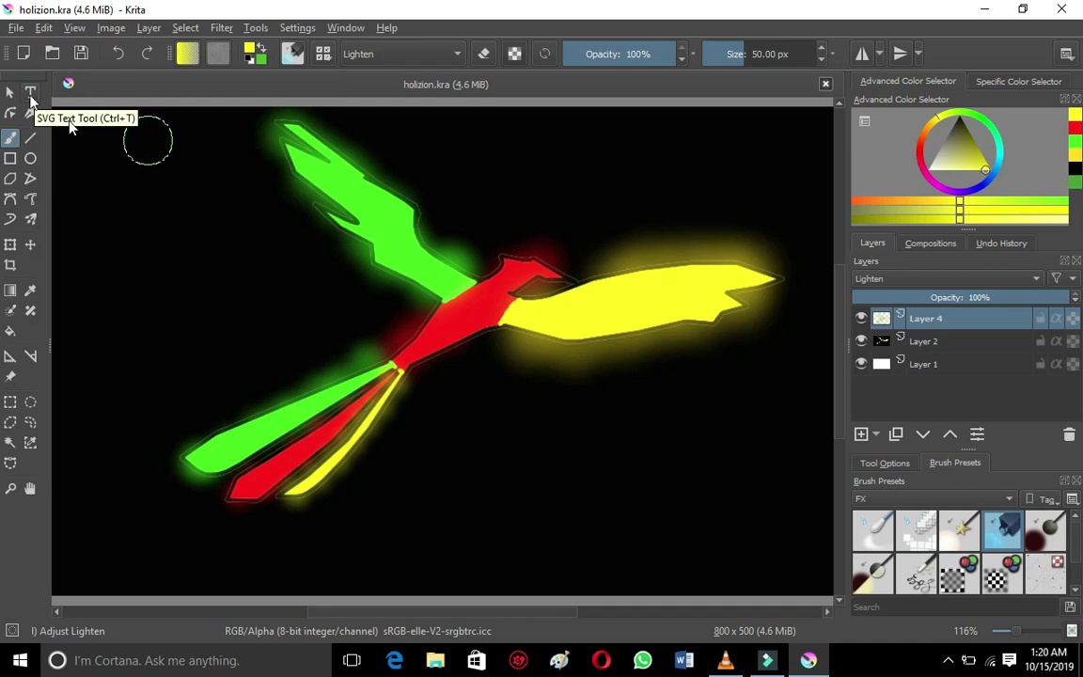
{"action": "left_click", "coordinate": [31, 94]}
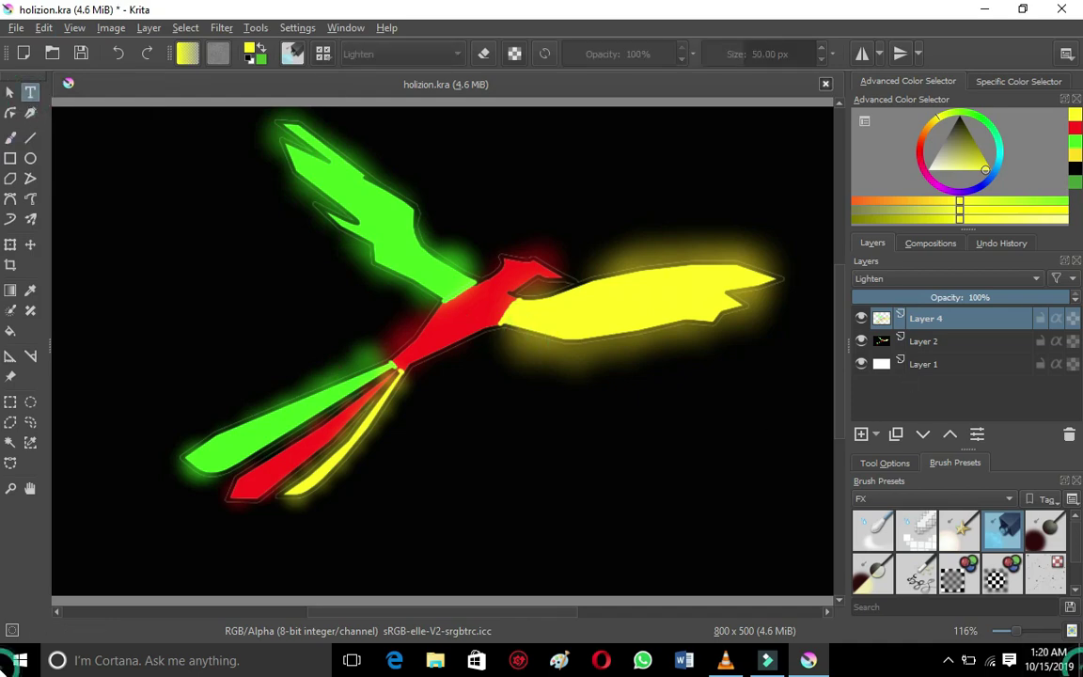
{"action": "left_click", "coordinate": [743, 513]}
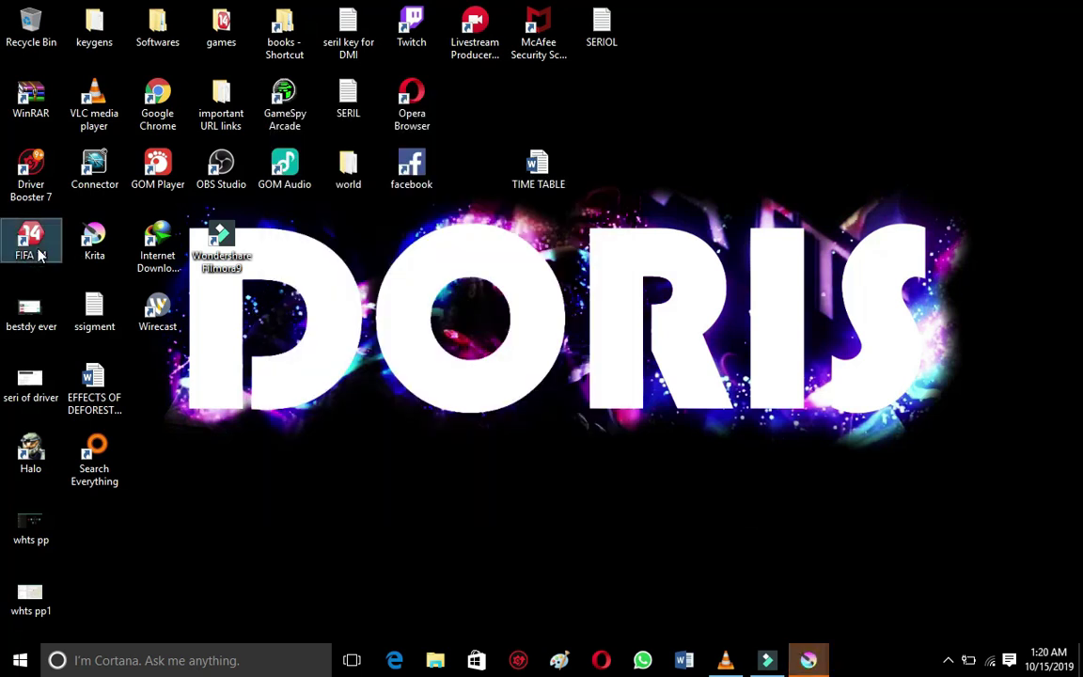
Restore the Krita and text editor windows and replace the Lorem ipsum sample with HOLIZION.
{"action": "left_click", "coordinate": [31, 242]}
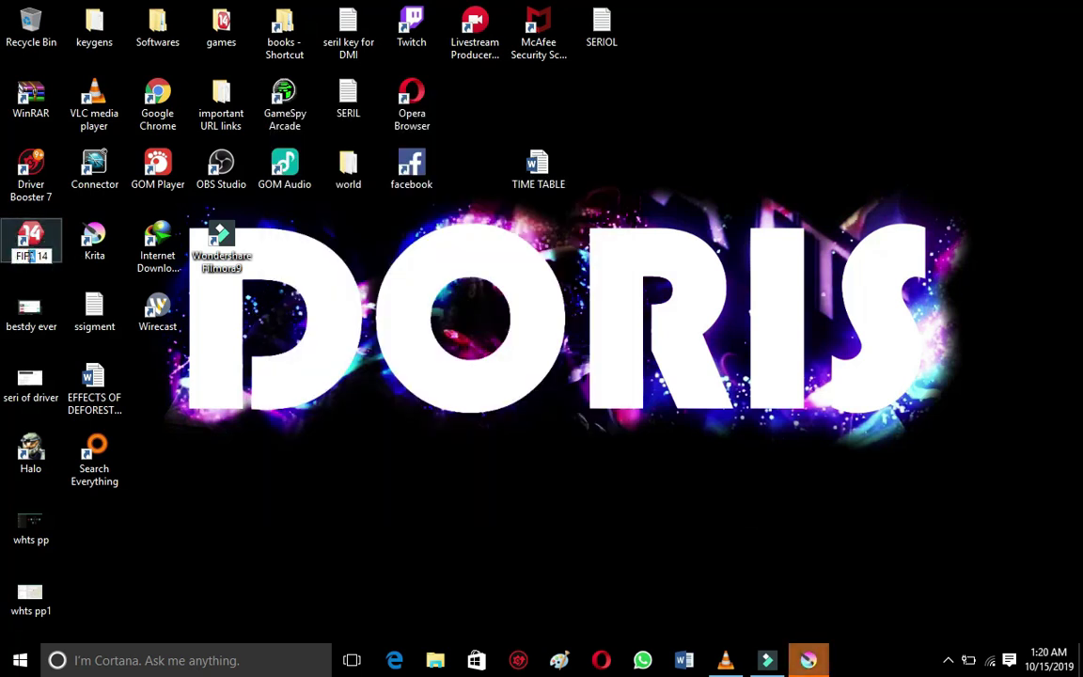
{"action": "mouse_move", "coordinate": [808, 660]}
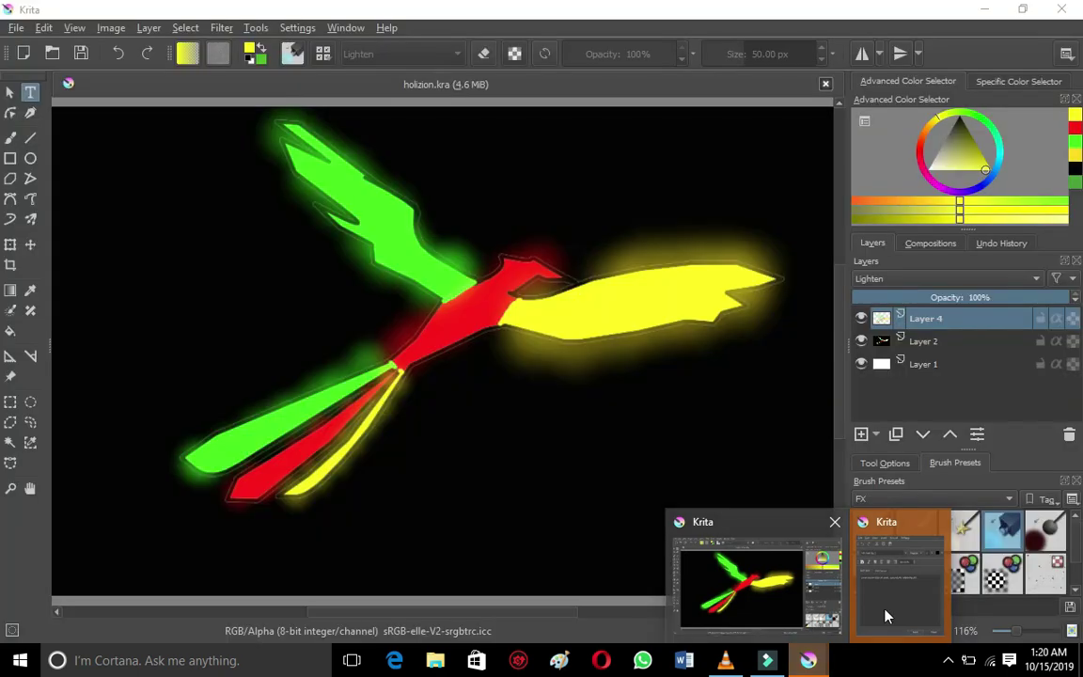
{"action": "left_click", "coordinate": [889, 611]}
{"action": "left_click", "coordinate": [757, 602]}
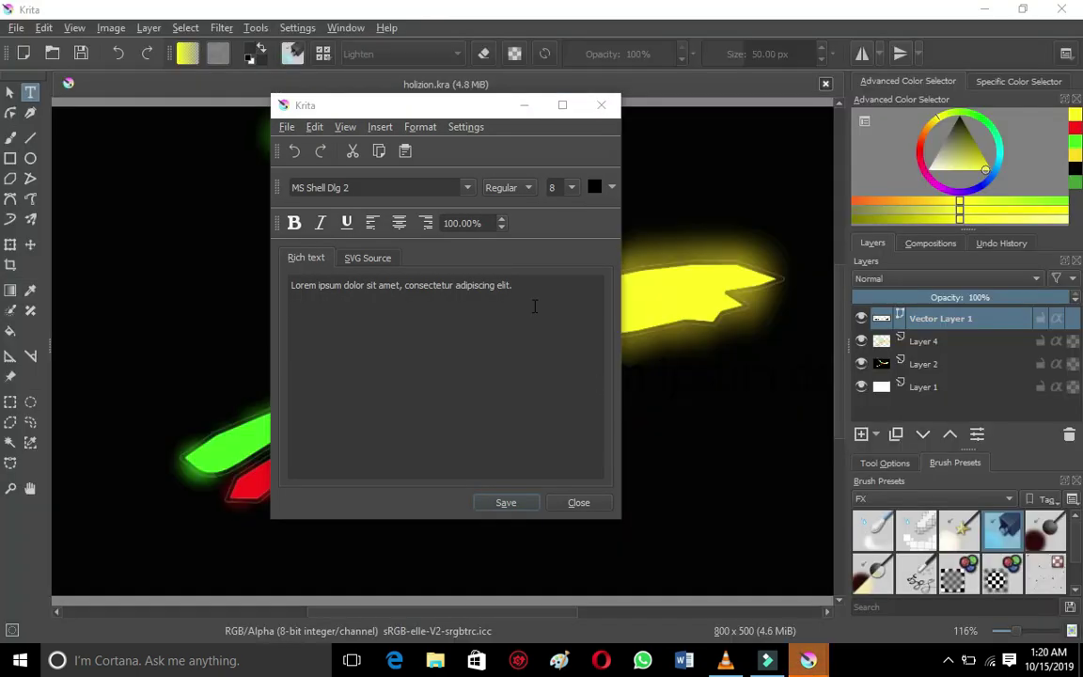
{"action": "left_click", "coordinate": [533, 303]}
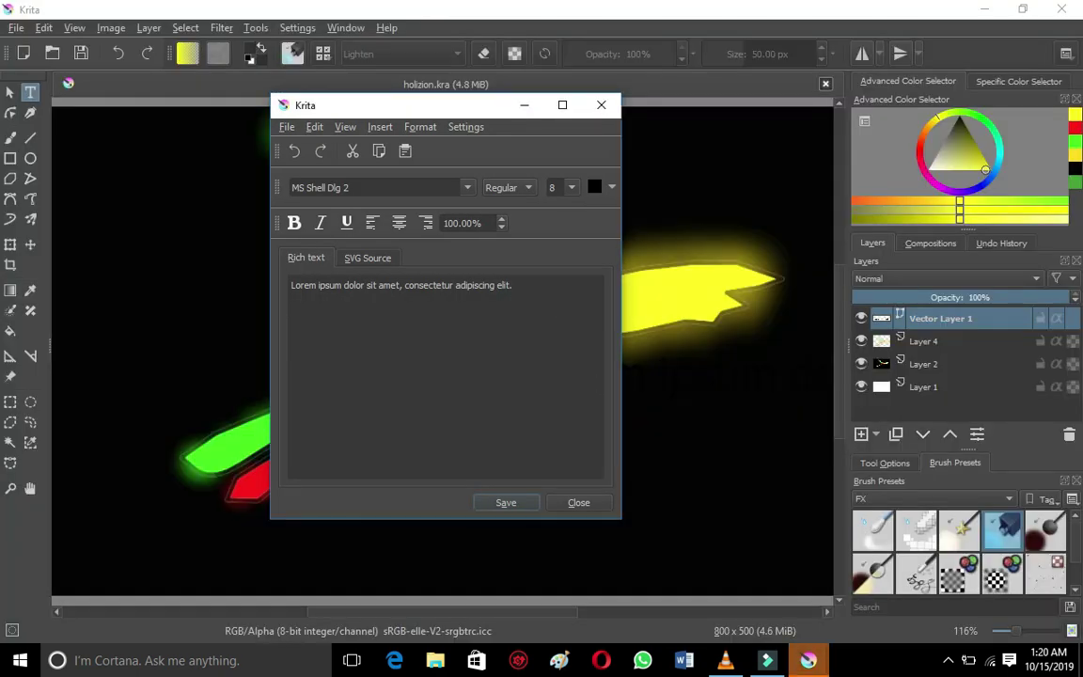
{"action": "left_click_drag", "start_coordinate": [532, 284], "coordinate": [263, 237]}
{"action": "key", "text": "BackSpace"}
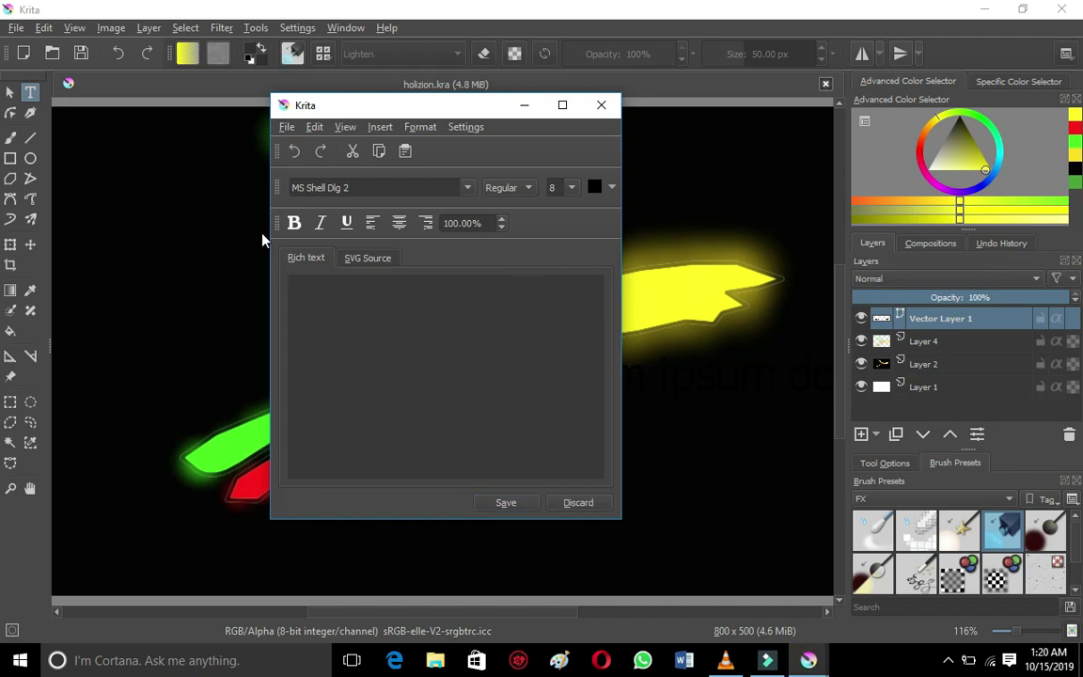
{"action": "type", "text": "HOLIZION"}
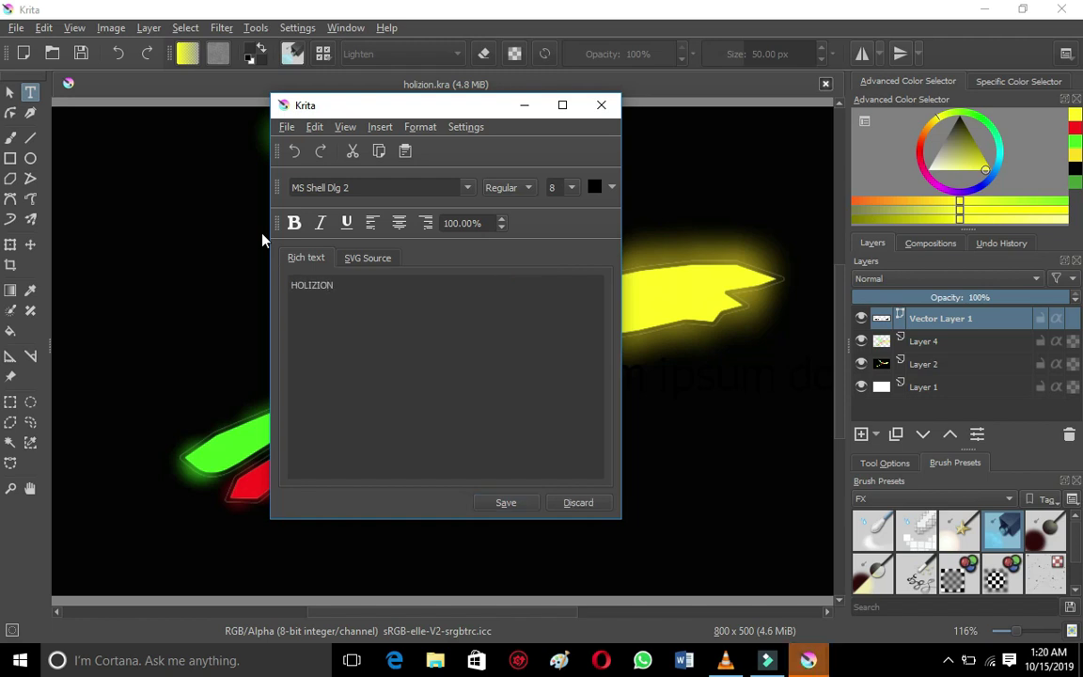
Make the HOLIZION text white, bold, and size 72.
{"action": "key", "text": "ctrl+a"}
{"action": "left_click", "coordinate": [611, 187]}
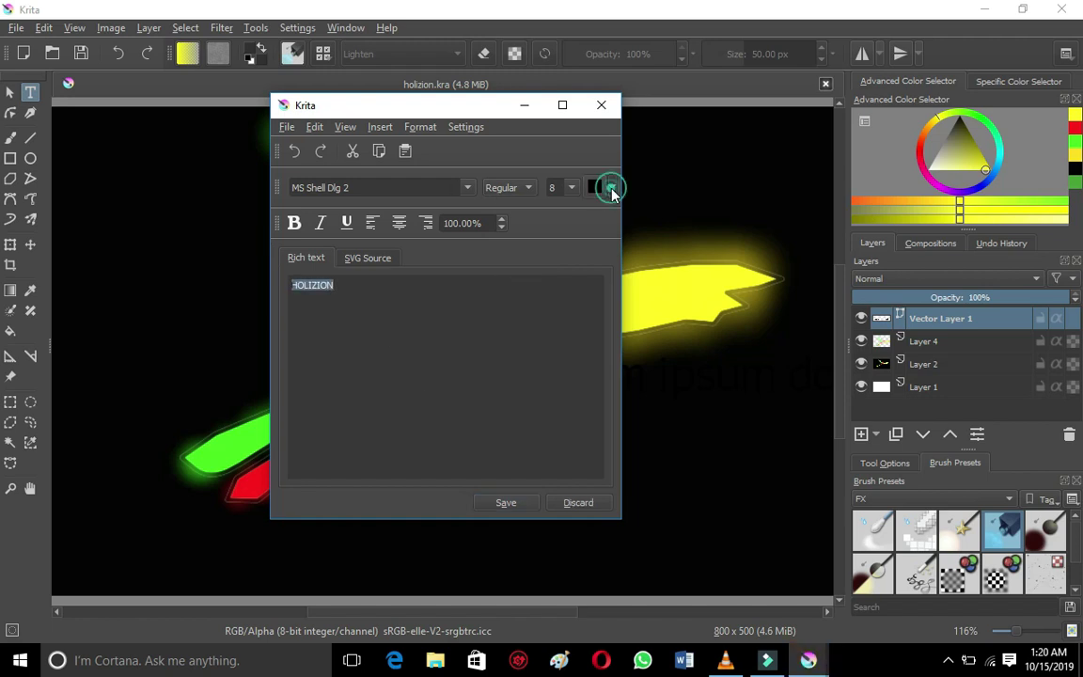
{"action": "left_click", "coordinate": [599, 228]}
{"action": "left_click", "coordinate": [539, 388]}
{"action": "left_click_drag", "start_coordinate": [335, 285], "coordinate": [324, 287]}
{"action": "key", "text": "ctrl+a"}
{"action": "key", "text": "ctrl+b"}
{"action": "left_click", "coordinate": [572, 189]}
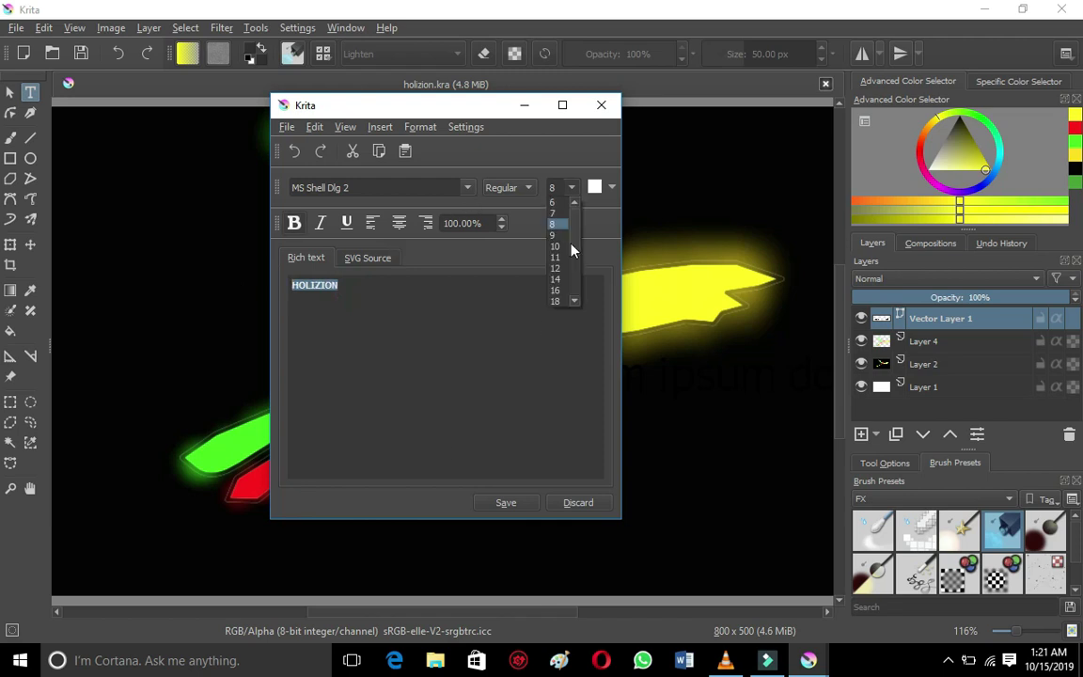
{"action": "scroll", "coordinate": [564, 282], "scroll_direction": "down", "scroll_amount": 3}
{"action": "left_click", "coordinate": [558, 296]}
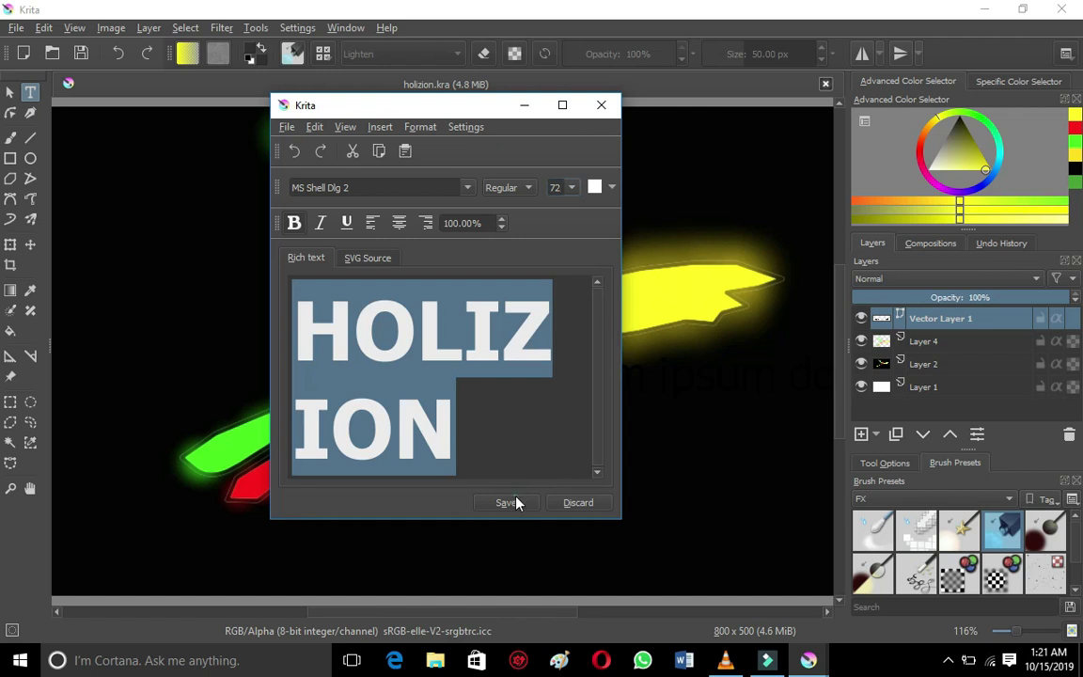
Shrink the text to 26, then 20, then 16, applying each size to the canvas.
{"action": "left_click_drag", "start_coordinate": [428, 111], "coordinate": [490, 125]}
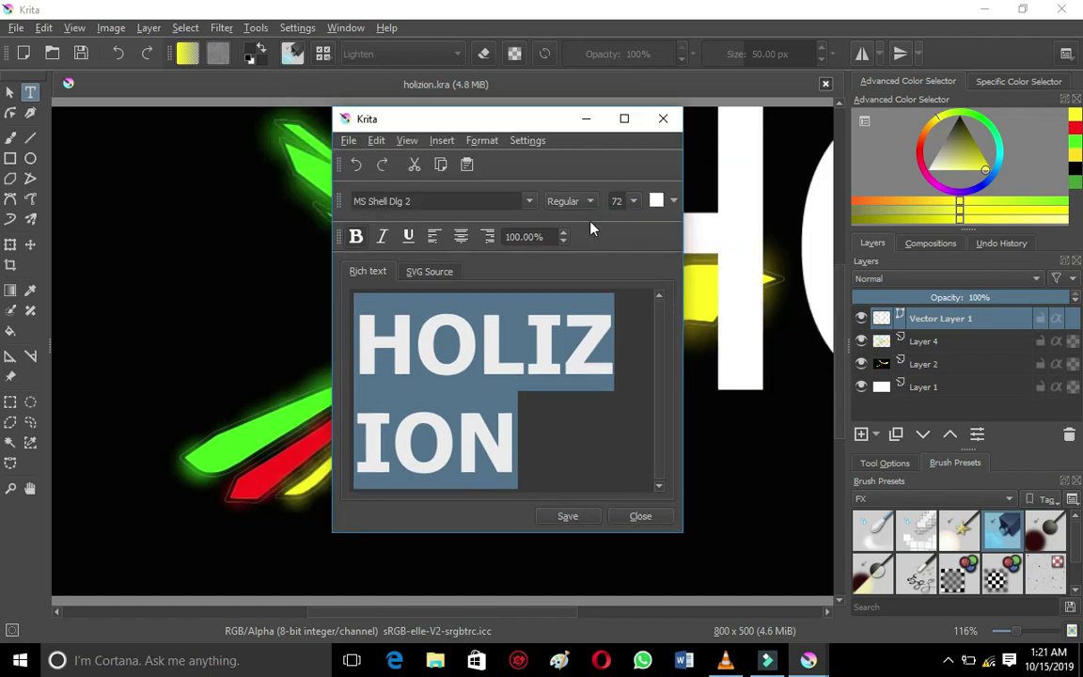
{"action": "left_click", "coordinate": [629, 202]}
{"action": "left_click", "coordinate": [616, 273]}
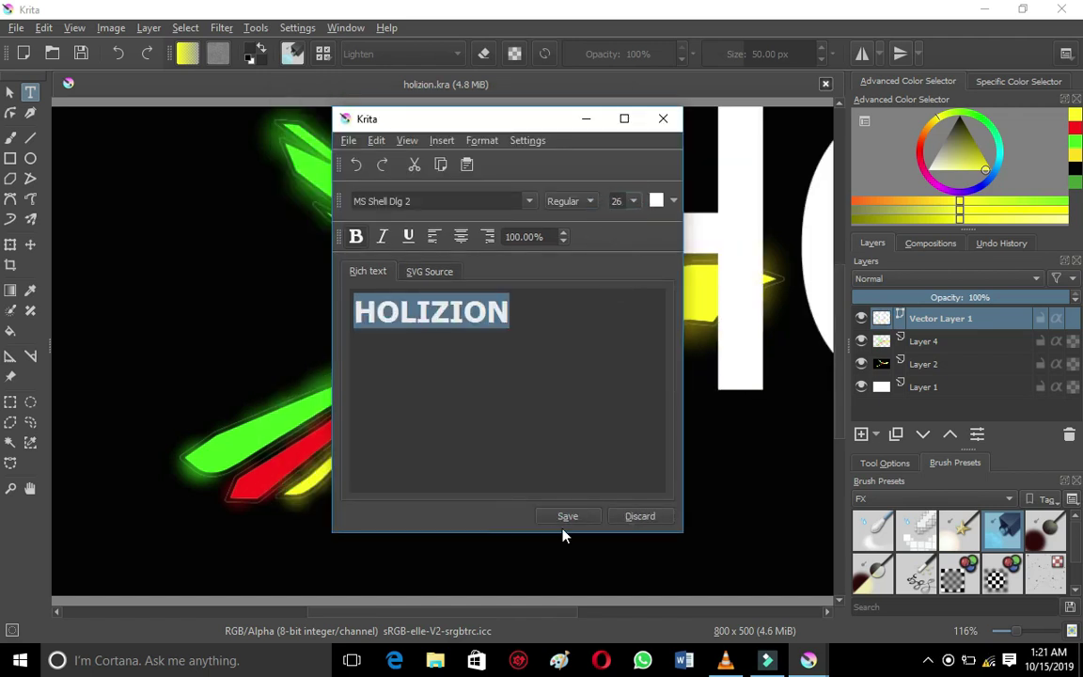
{"action": "left_click", "coordinate": [568, 516]}
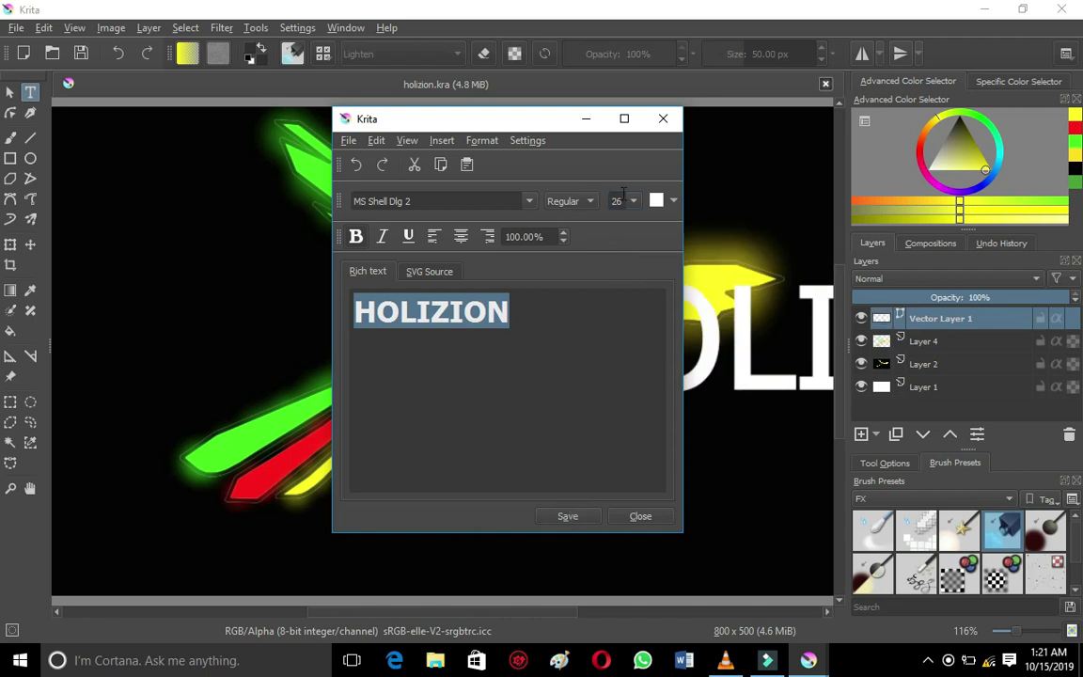
{"action": "left_click", "coordinate": [631, 201]}
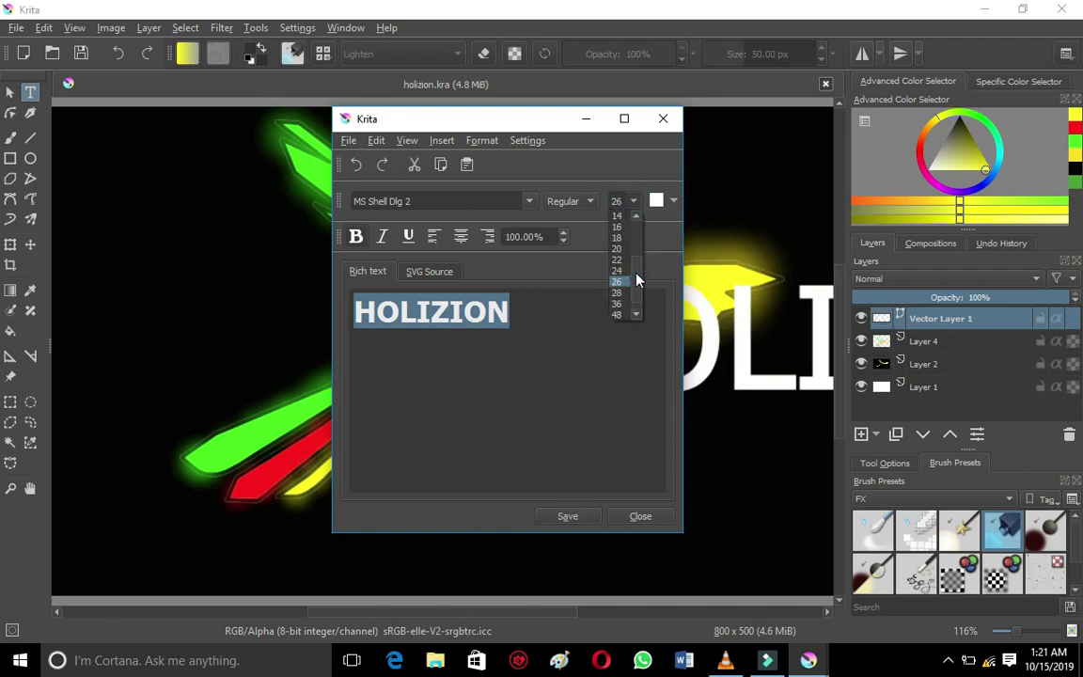
{"action": "left_click", "coordinate": [619, 271]}
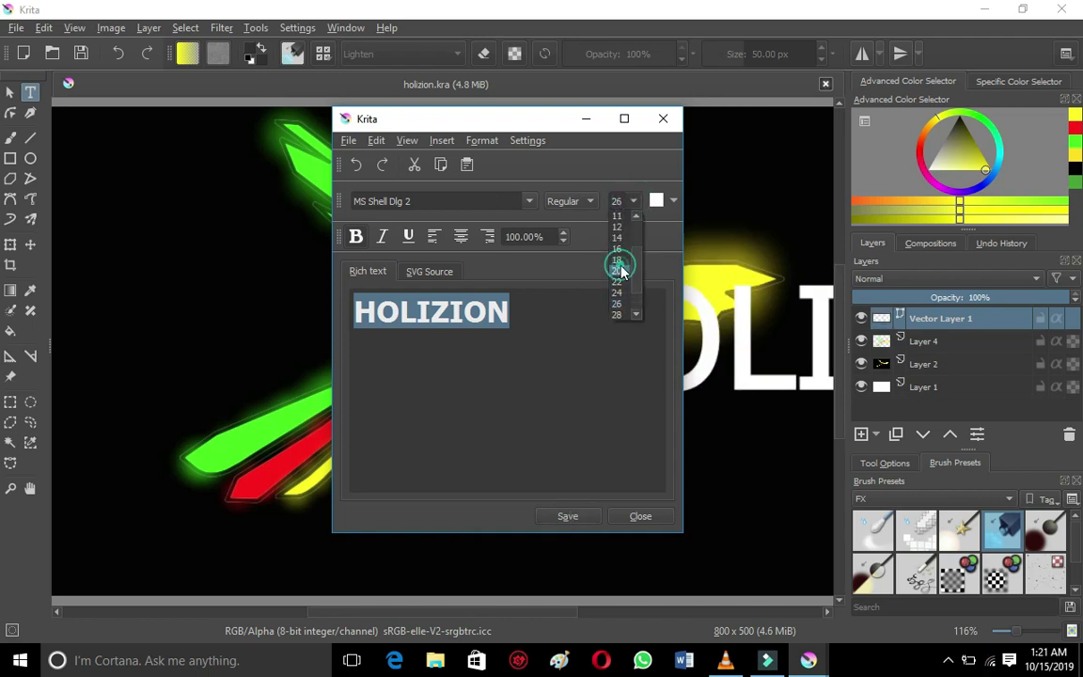
{"action": "left_click", "coordinate": [580, 516]}
{"action": "left_click", "coordinate": [631, 201]}
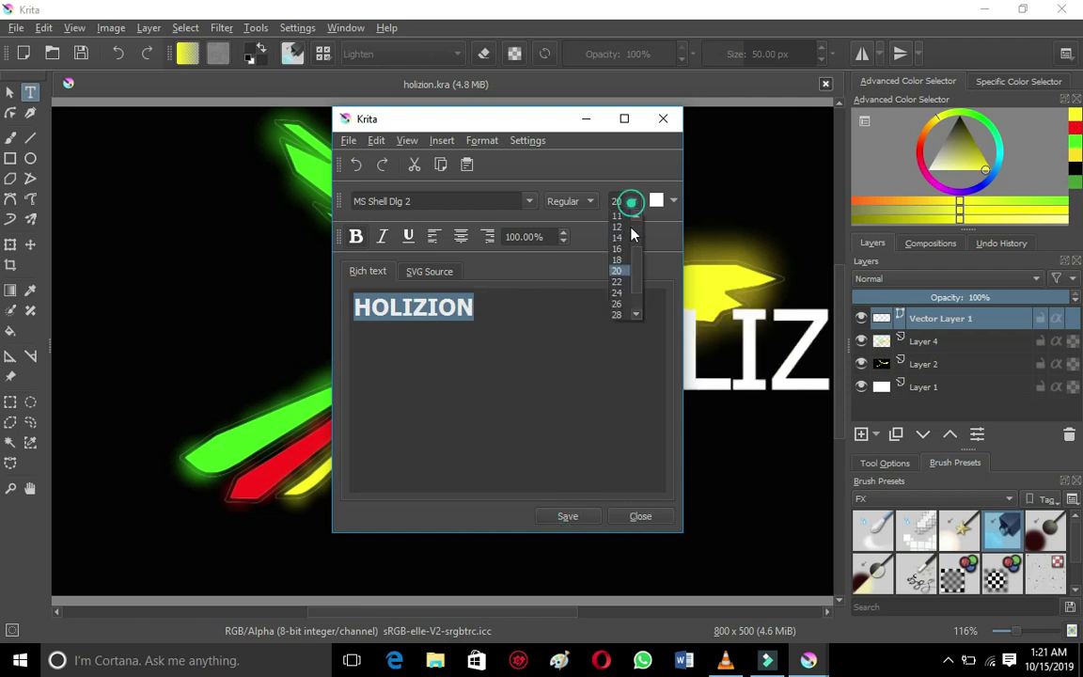
{"action": "left_click", "coordinate": [621, 248]}
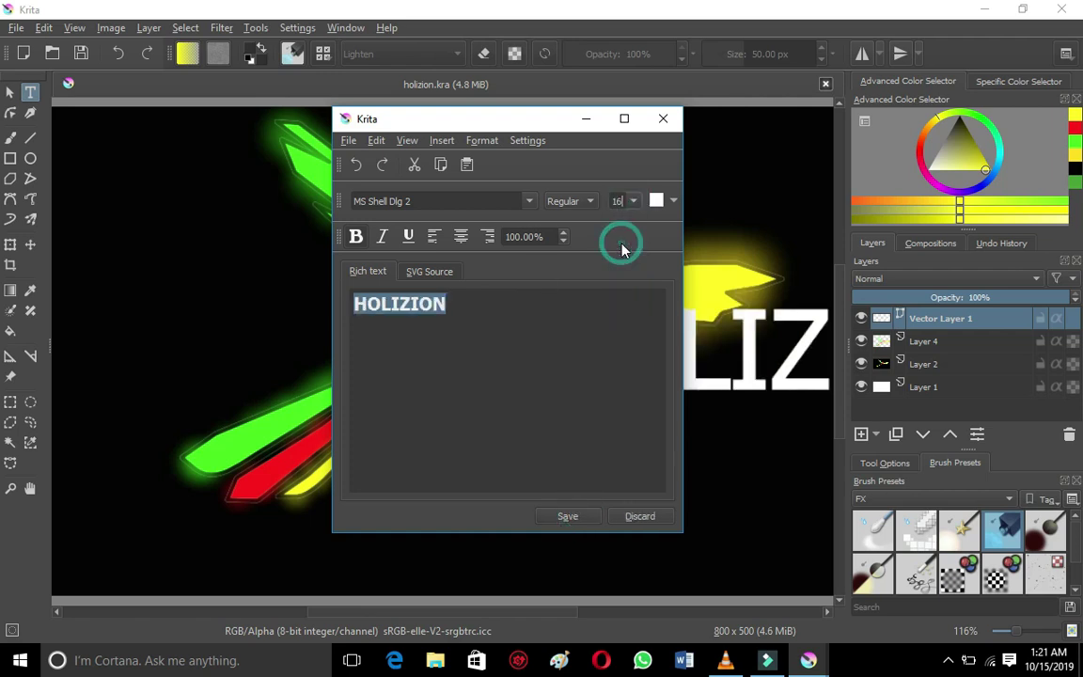
{"action": "left_click", "coordinate": [580, 516]}
Reduce the text further to size 14, apply it, then set size 12.
{"action": "left_click_drag", "start_coordinate": [509, 129], "coordinate": [472, 400]}
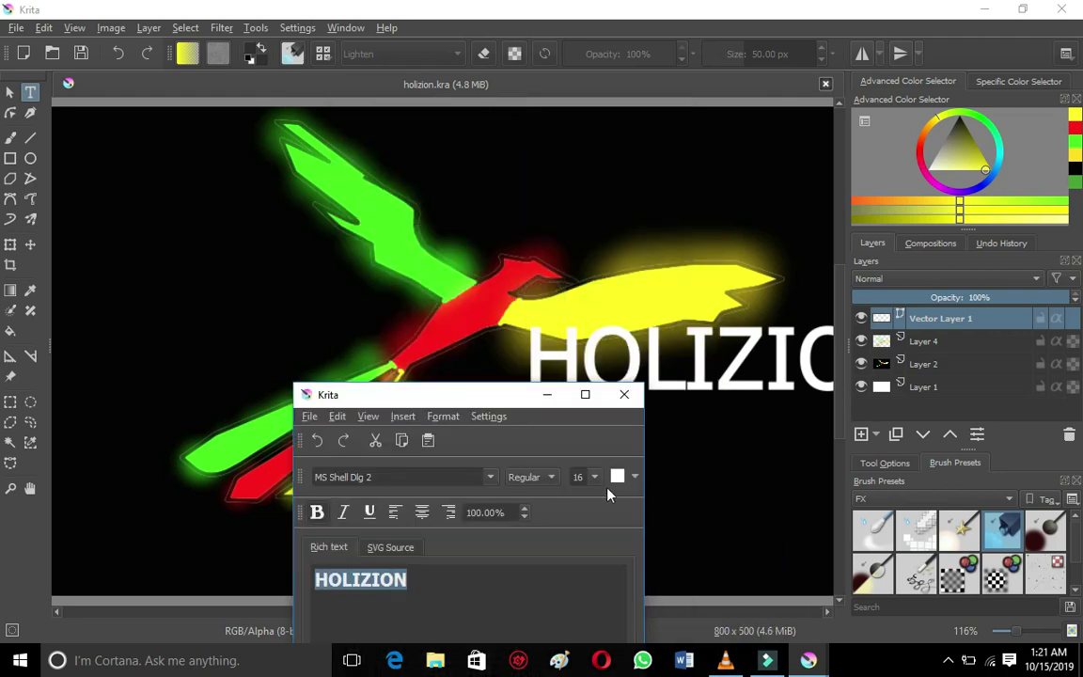
{"action": "left_click", "coordinate": [595, 477]}
{"action": "left_click", "coordinate": [580, 508]}
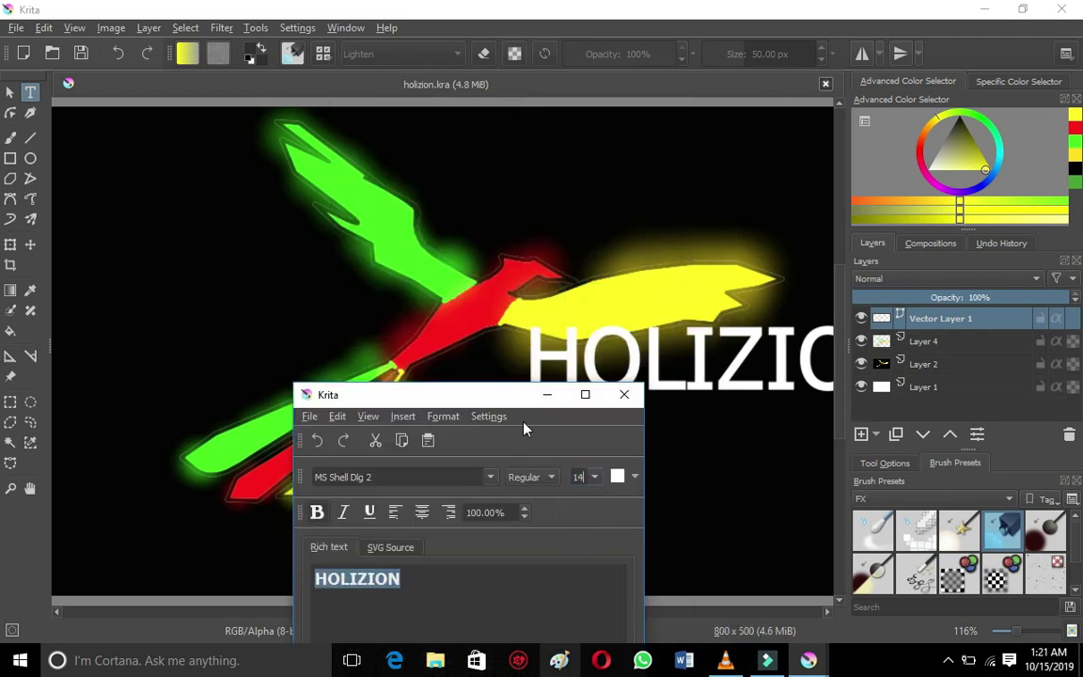
{"action": "left_click_drag", "start_coordinate": [472, 394], "coordinate": [437, 219]}
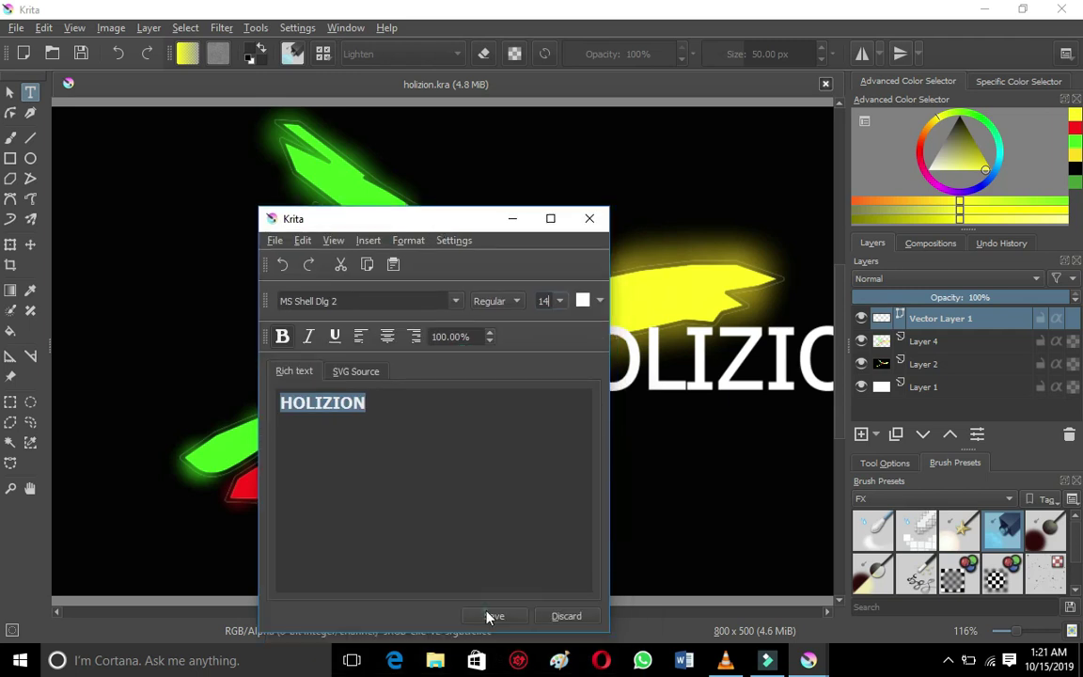
{"action": "left_click", "coordinate": [488, 616]}
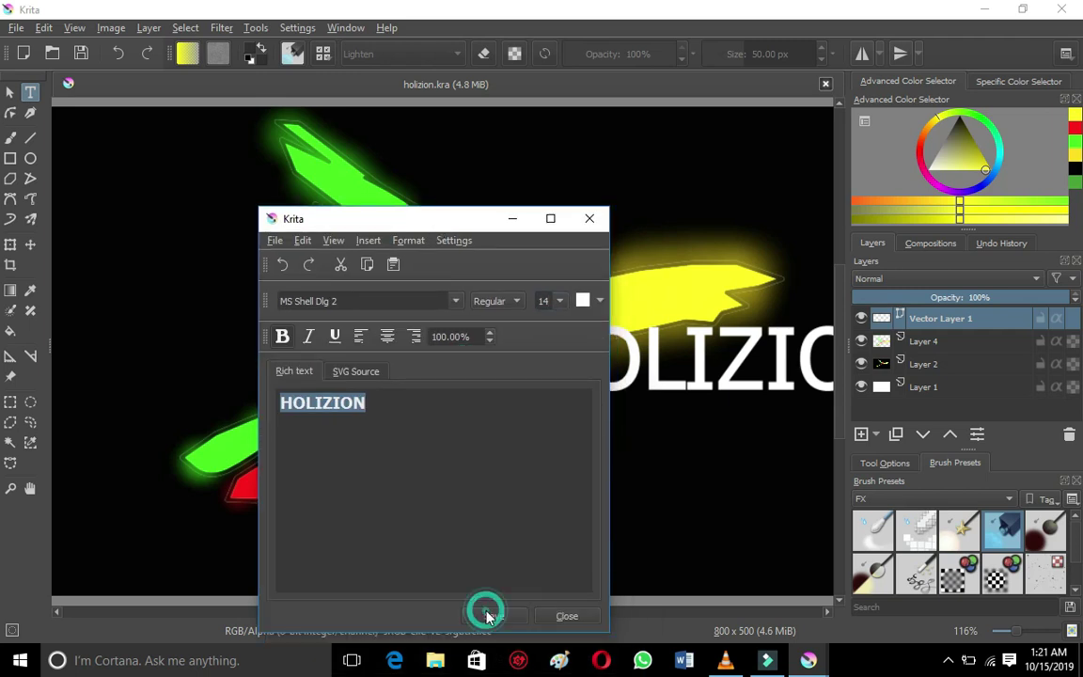
{"action": "left_click", "coordinate": [558, 300]}
{"action": "left_click", "coordinate": [549, 349]}
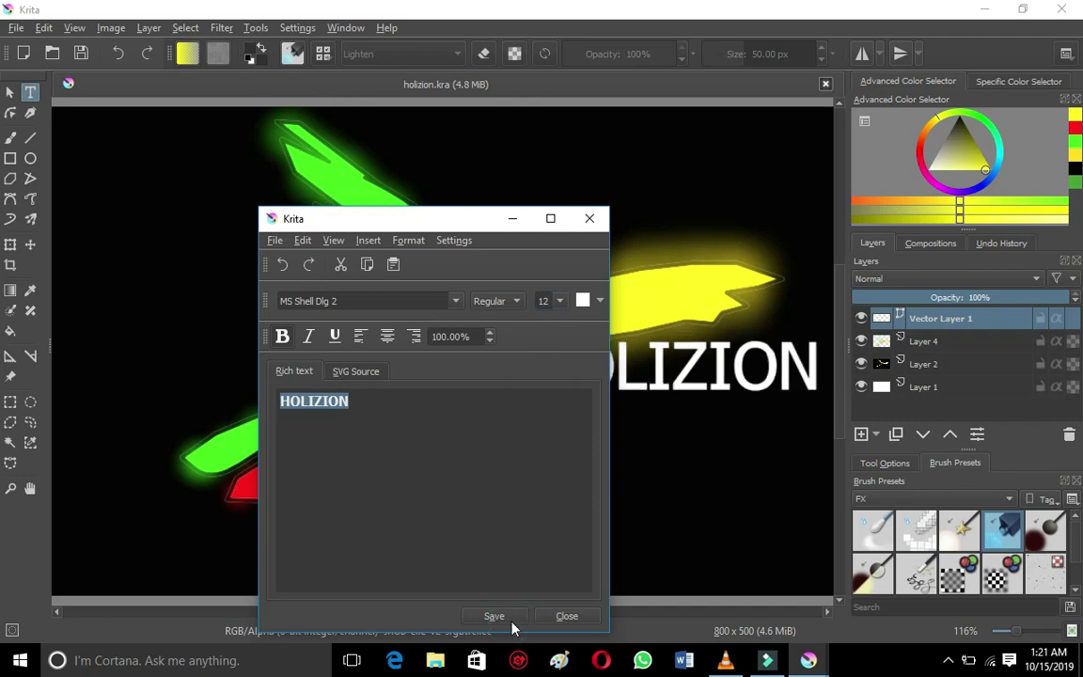
{"action": "mouse_move", "coordinate": [453, 218]}
{"action": "left_mouse_down"}
{"action": "mouse_move", "coordinate": [622, 374]}
{"action": "mouse_move", "coordinate": [590, 257]}
{"action": "left_mouse_up"}
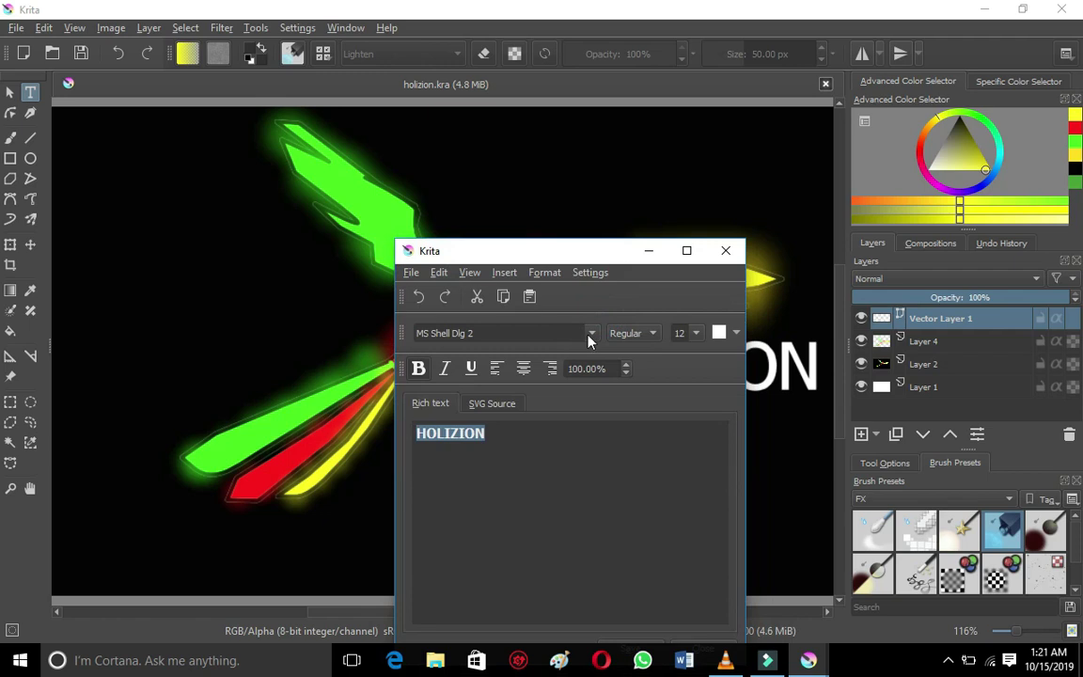
Apply the Bauhaus 93 font to HOLIZION and close the text editor.
{"action": "left_click", "coordinate": [591, 334]}
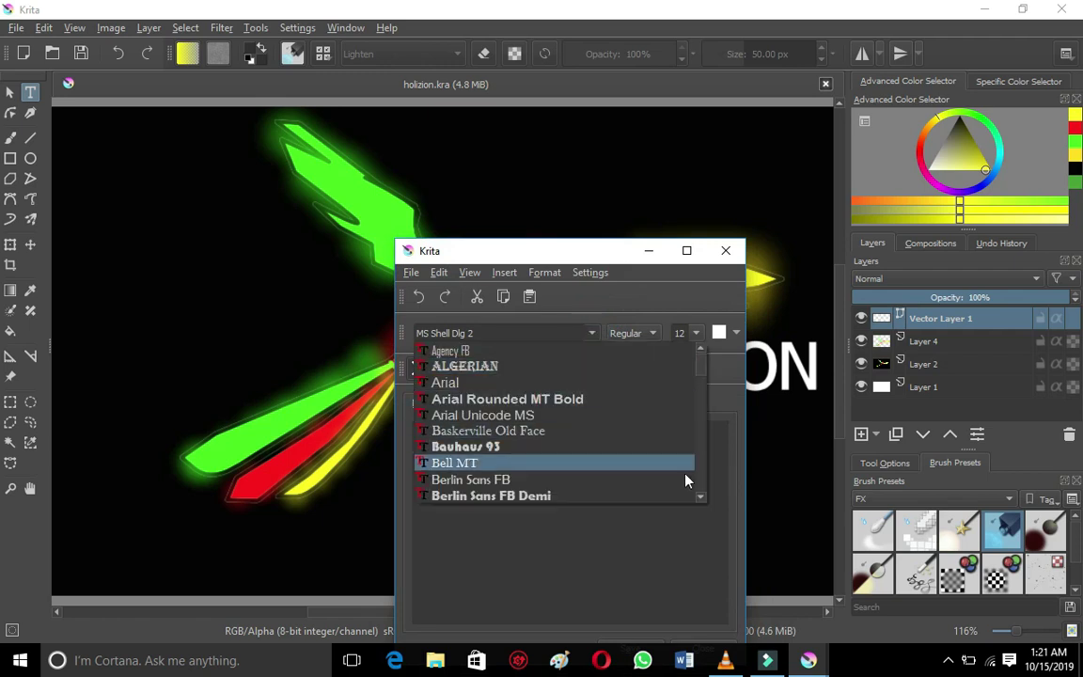
{"action": "scroll", "coordinate": [704, 499], "scroll_direction": "down", "scroll_amount": 1}
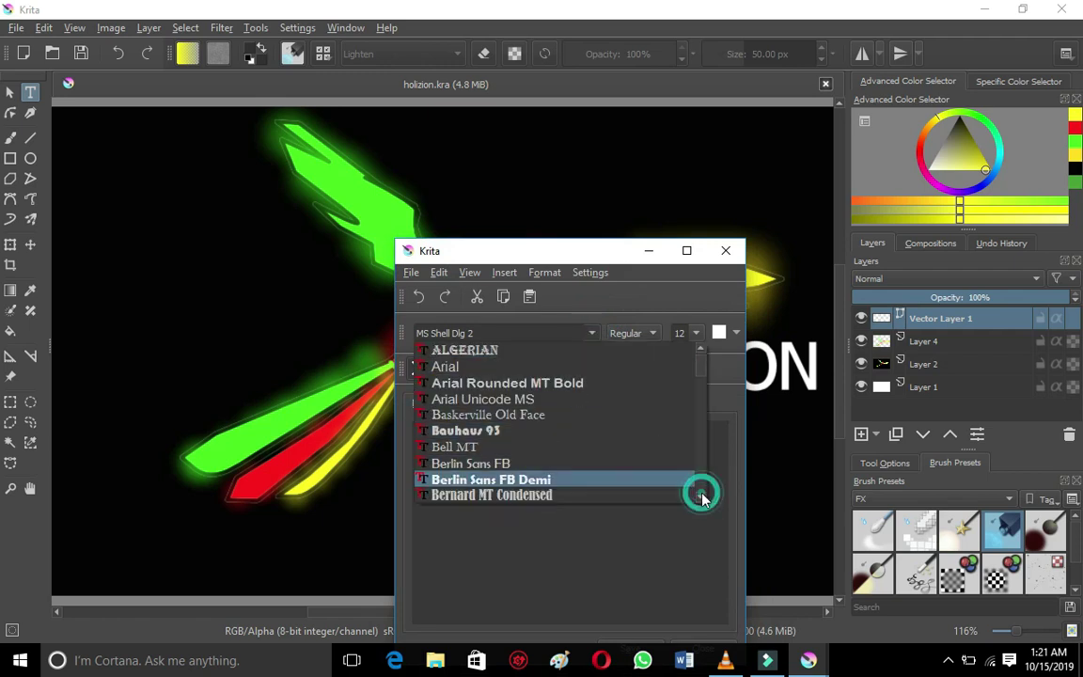
{"action": "left_click", "coordinate": [568, 442]}
{"action": "mouse_move", "coordinate": [532, 262]}
{"action": "left_mouse_down"}
{"action": "mouse_move", "coordinate": [530, 167]}
{"action": "mouse_move", "coordinate": [290, 308]}
{"action": "mouse_move", "coordinate": [290, 162]}
{"action": "left_mouse_up"}
{"action": "left_click", "coordinate": [626, 553]}
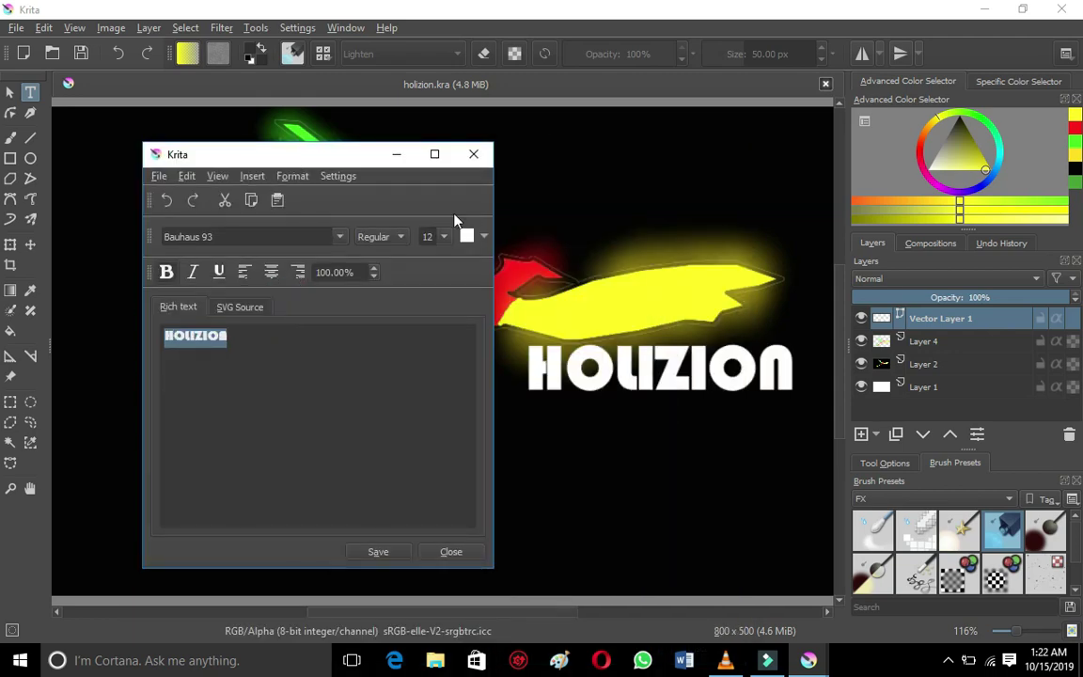
{"action": "left_click", "coordinate": [472, 156]}
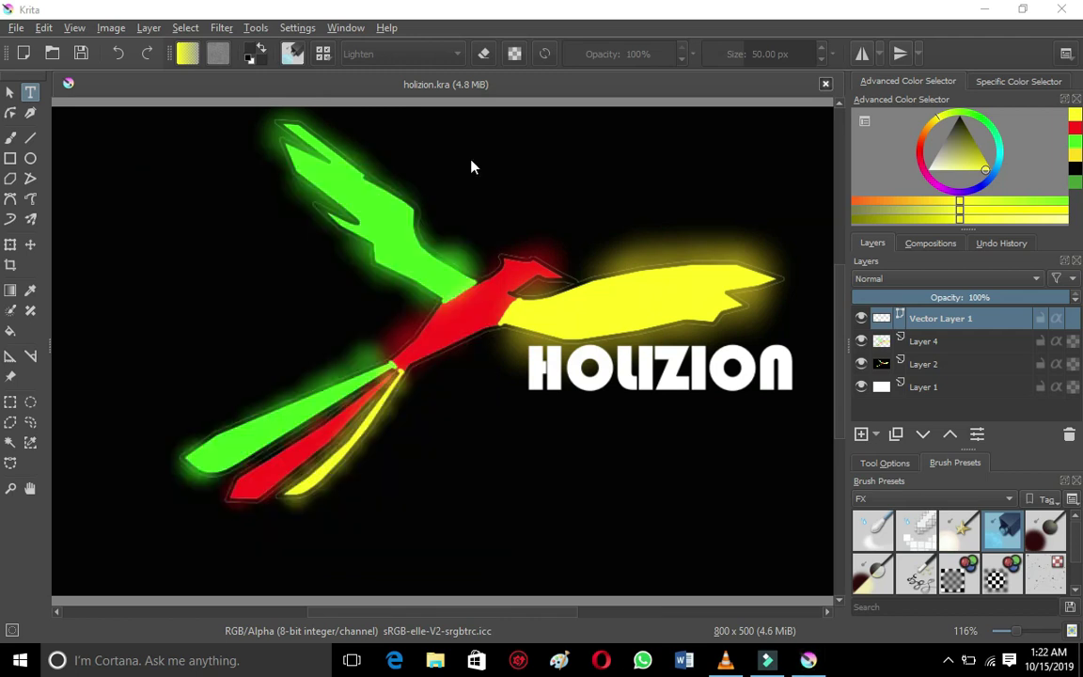
Move the HOLIZION text lower-left and merge its vector layer into Layer 4.
{"action": "left_click", "coordinate": [30, 244]}
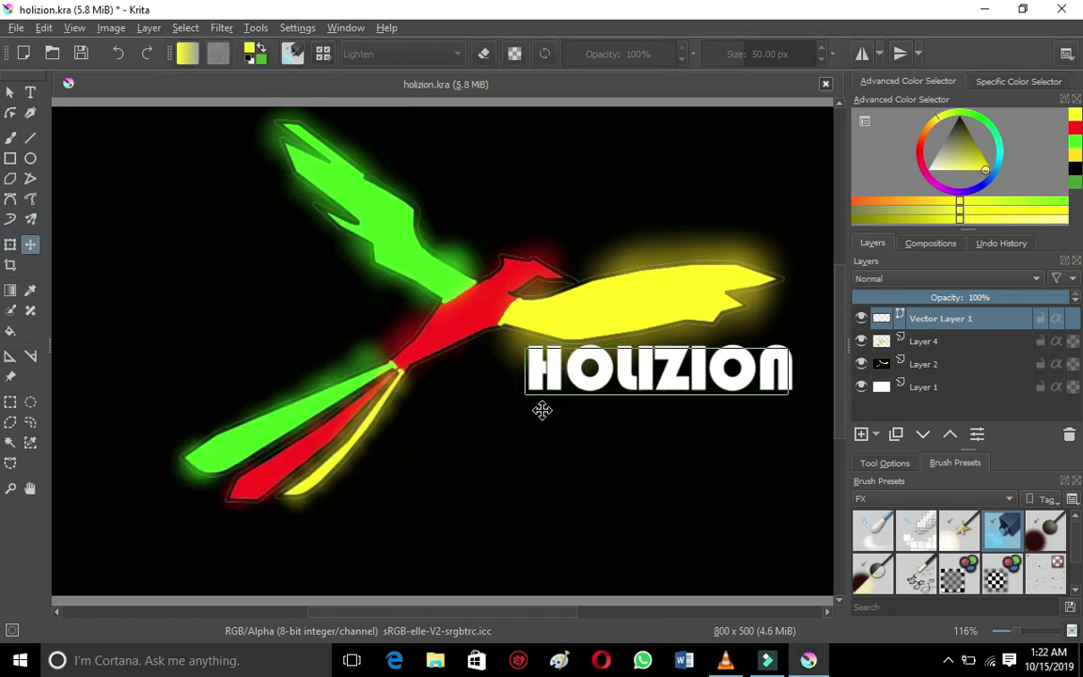
{"action": "left_click_drag", "start_coordinate": [543, 411], "coordinate": [517, 421]}
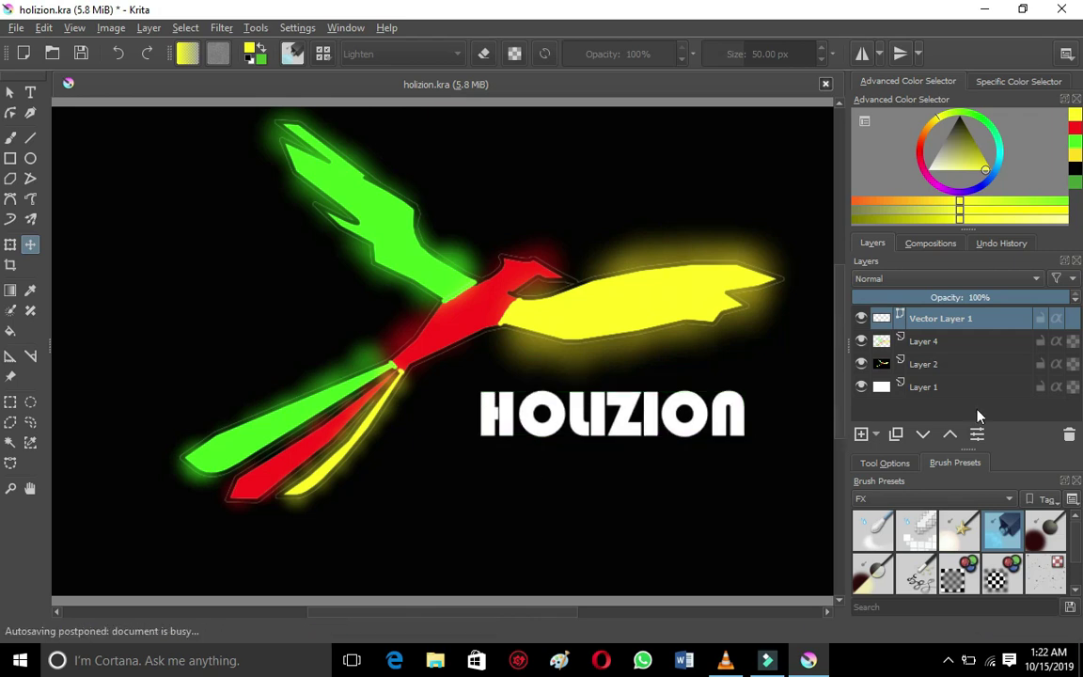
{"action": "left_click", "coordinate": [950, 341]}
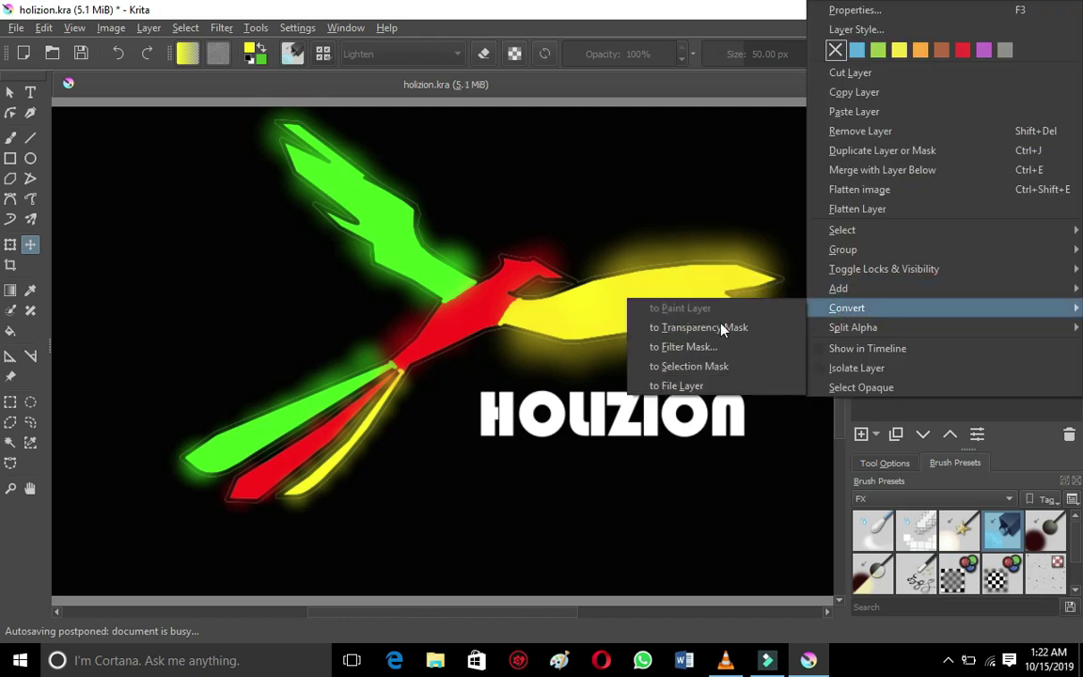
{"action": "left_click", "coordinate": [702, 256]}
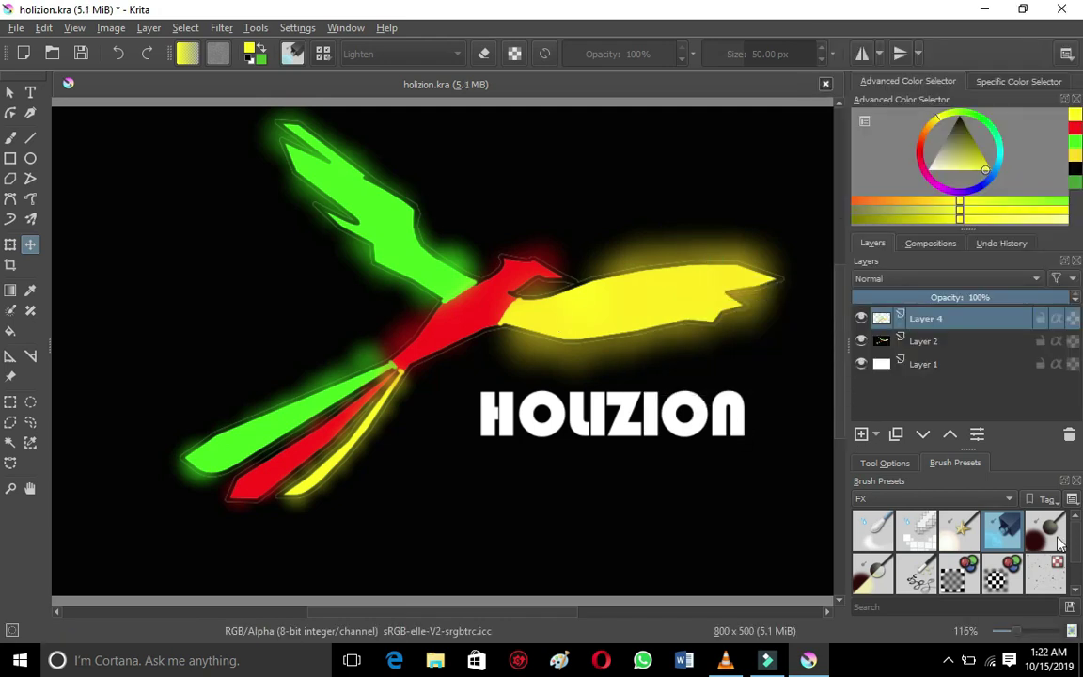
{"action": "key", "text": "period"}
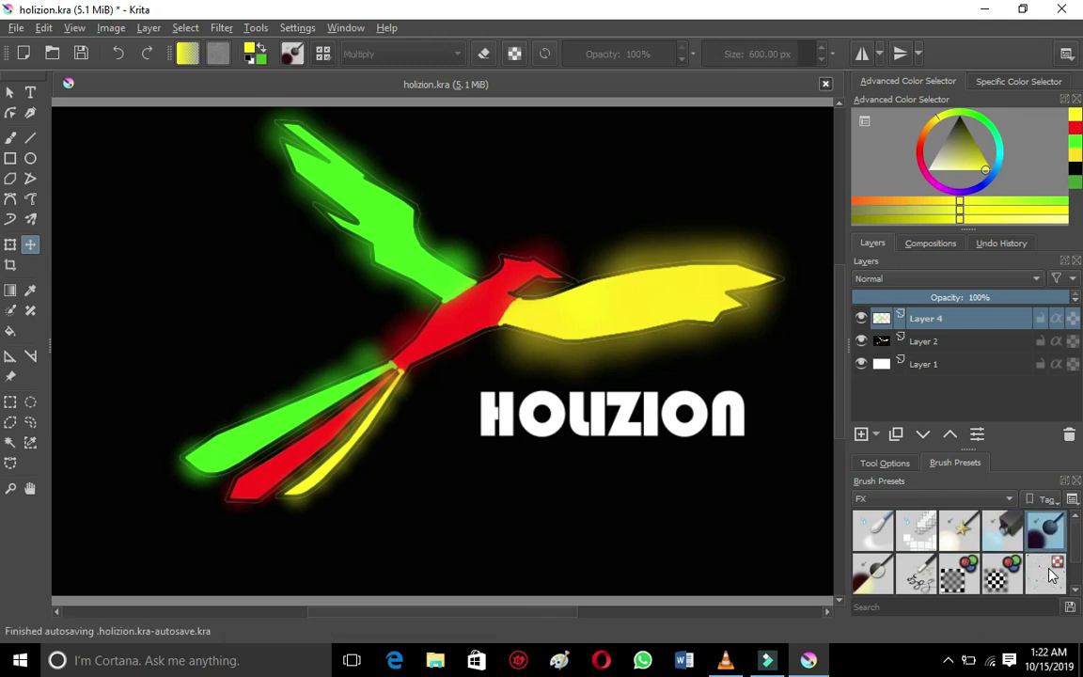
On a new layer, paint starfield dots with the Texture Starfield brush in Lighten blending.
{"action": "left_click", "coordinate": [1047, 573]}
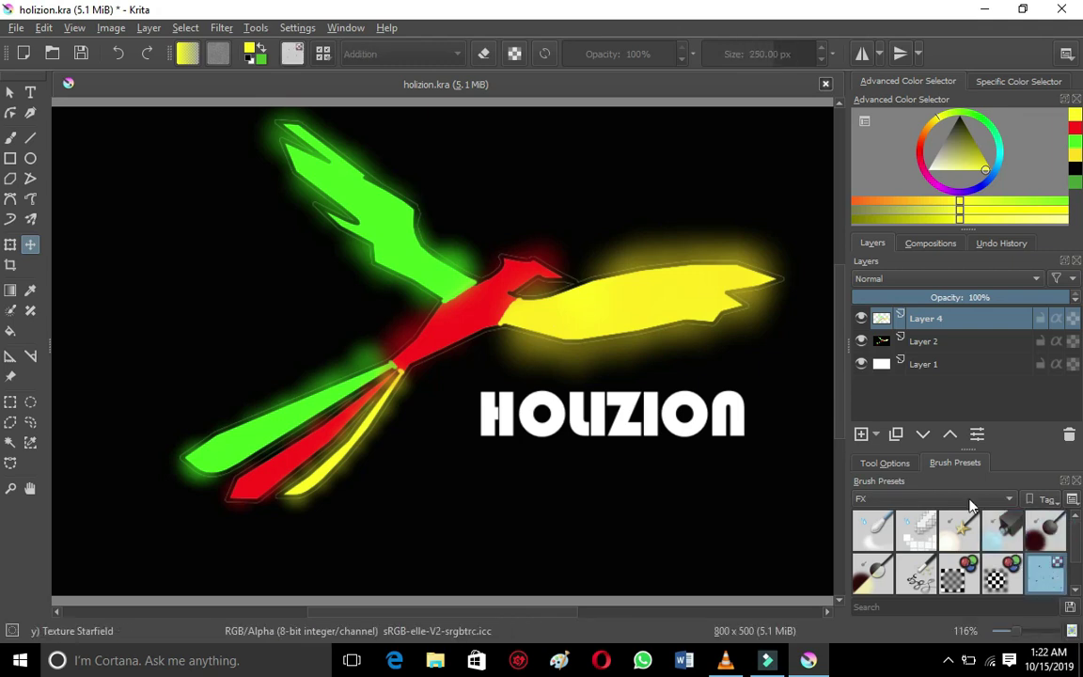
{"action": "left_click", "coordinate": [861, 436]}
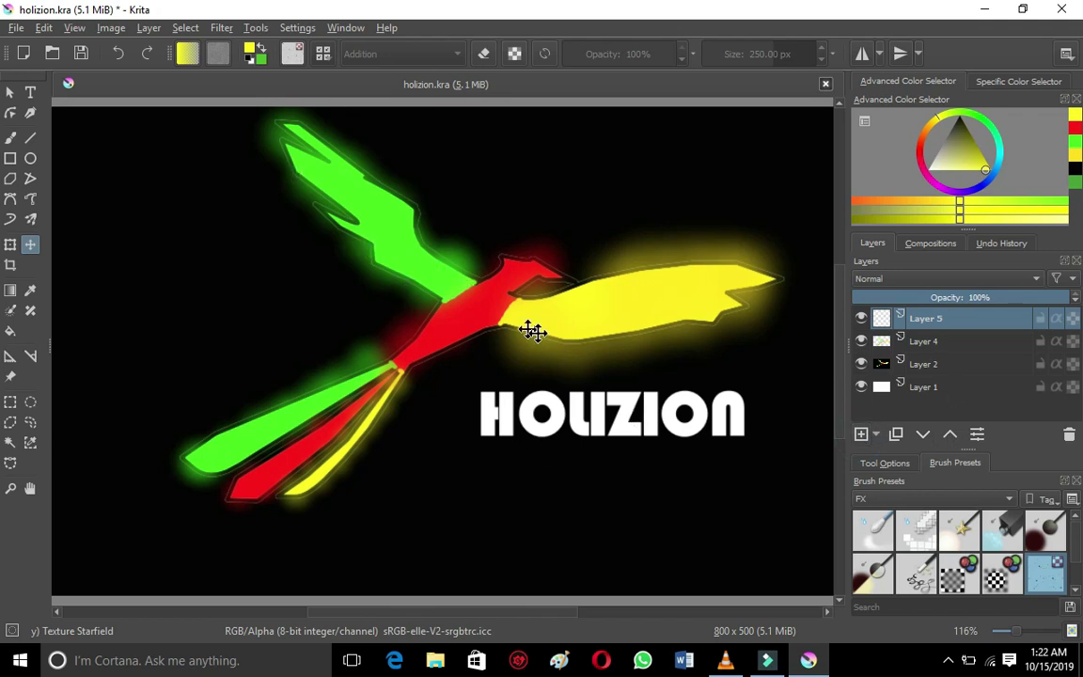
{"action": "key", "text": "b"}
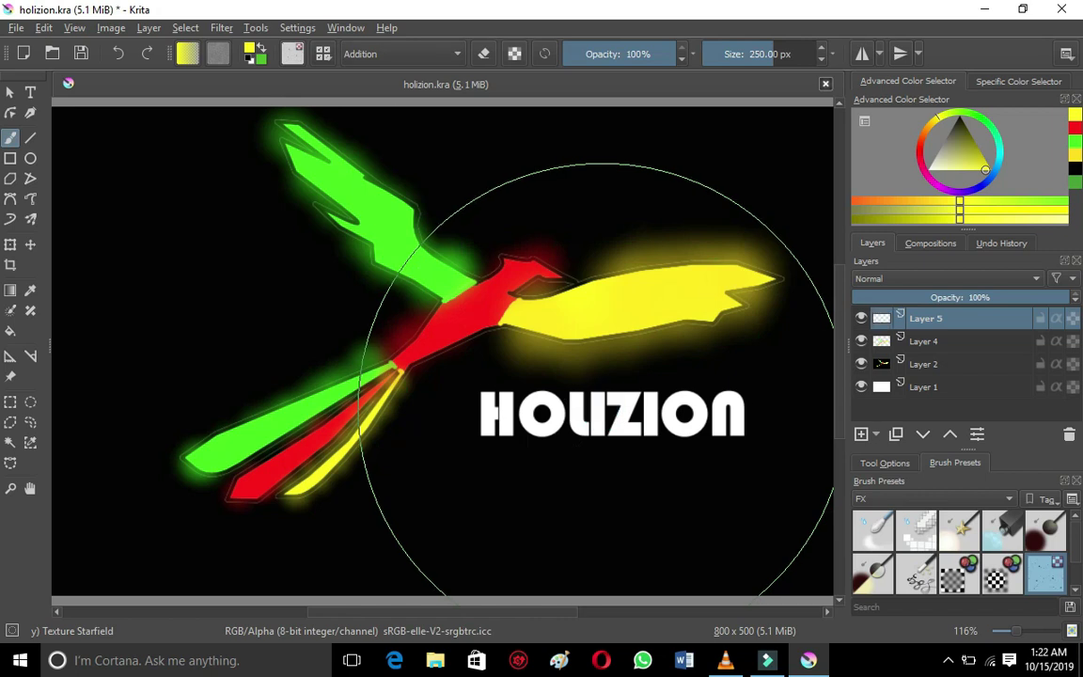
{"action": "left_click", "coordinate": [439, 59]}
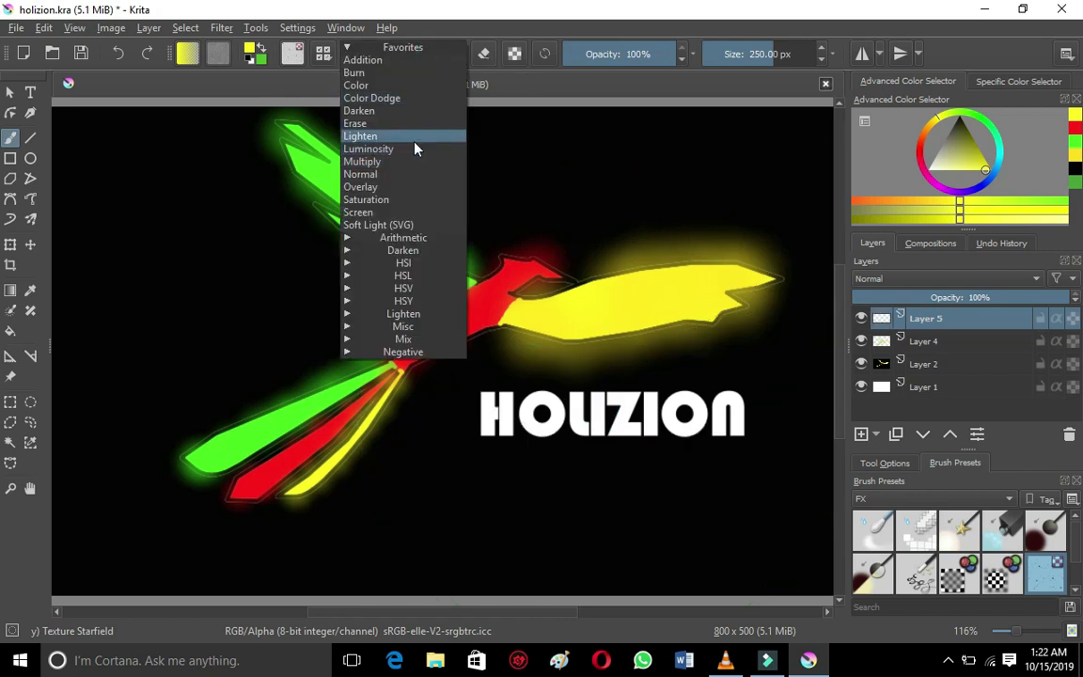
{"action": "left_click", "coordinate": [372, 132]}
{"action": "left_click_drag", "start_coordinate": [580, 452], "coordinate": [702, 167]}
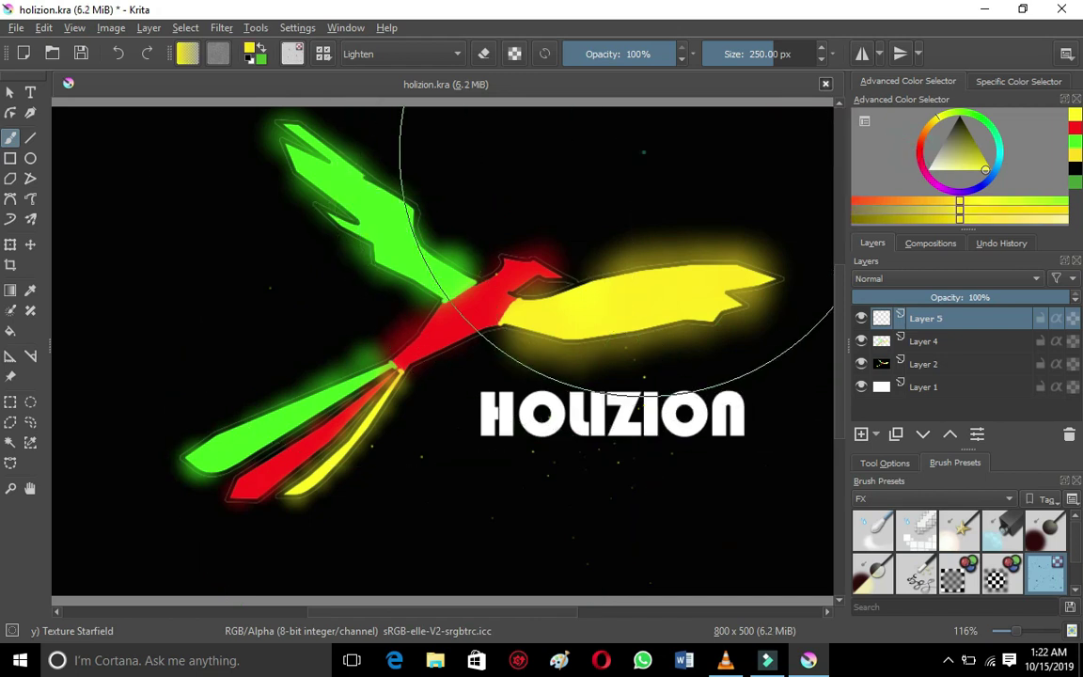
{"action": "left_click", "coordinate": [620, 174]}
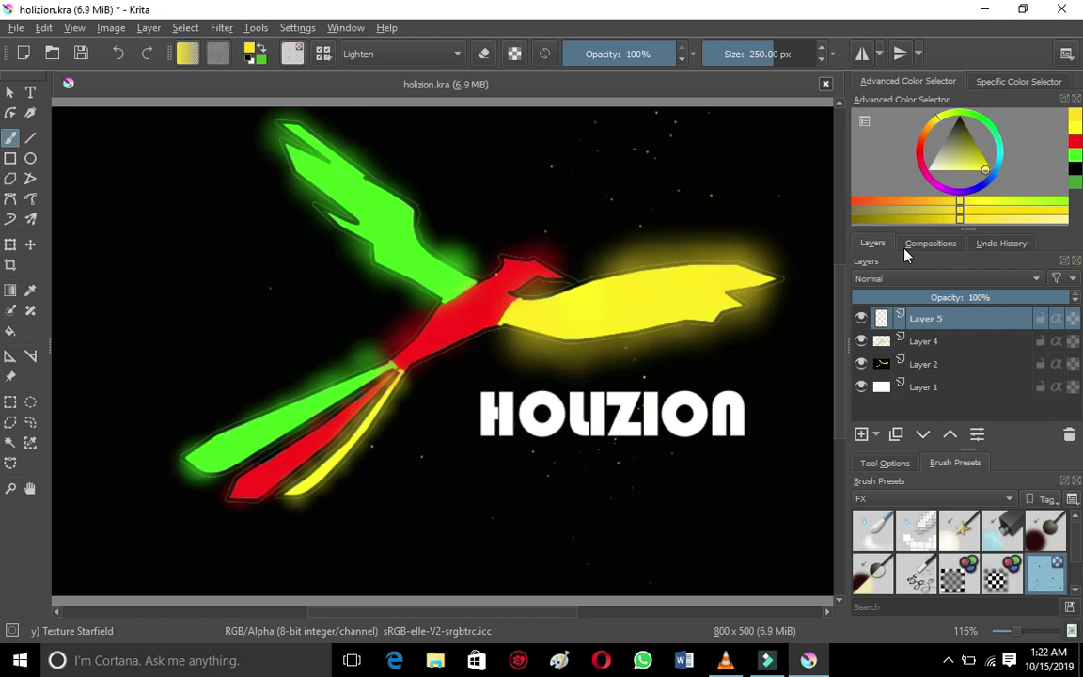
Add red, cyan and magenta star particles across the canvas.
{"action": "left_click", "coordinate": [919, 153]}
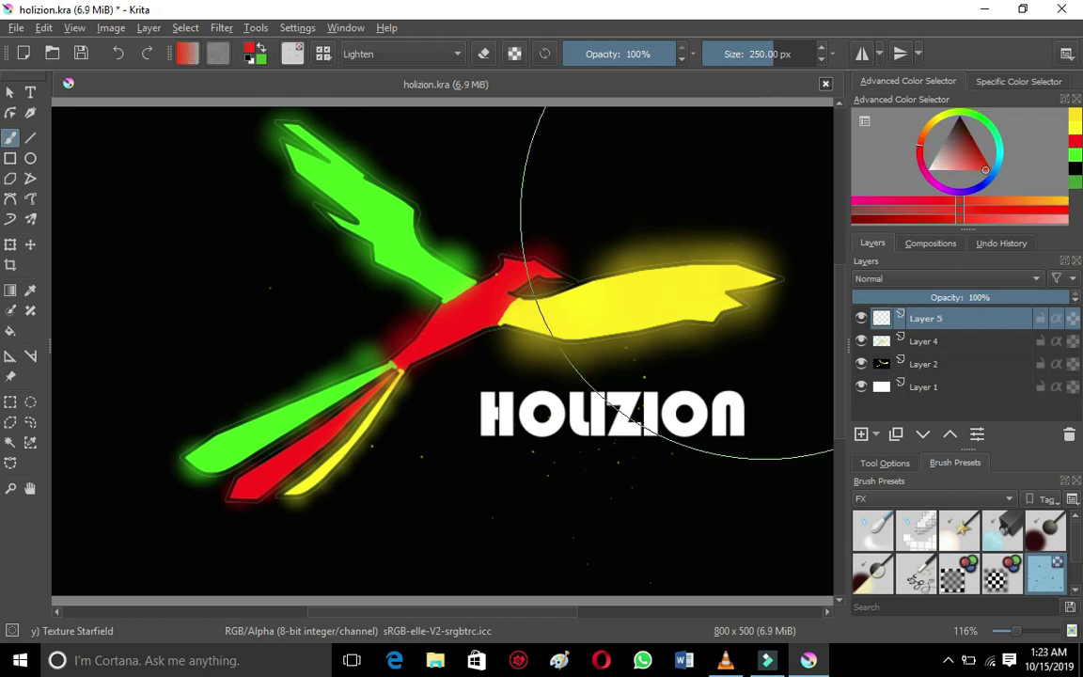
{"action": "left_click_drag", "start_coordinate": [987, 177], "coordinate": [988, 162]}
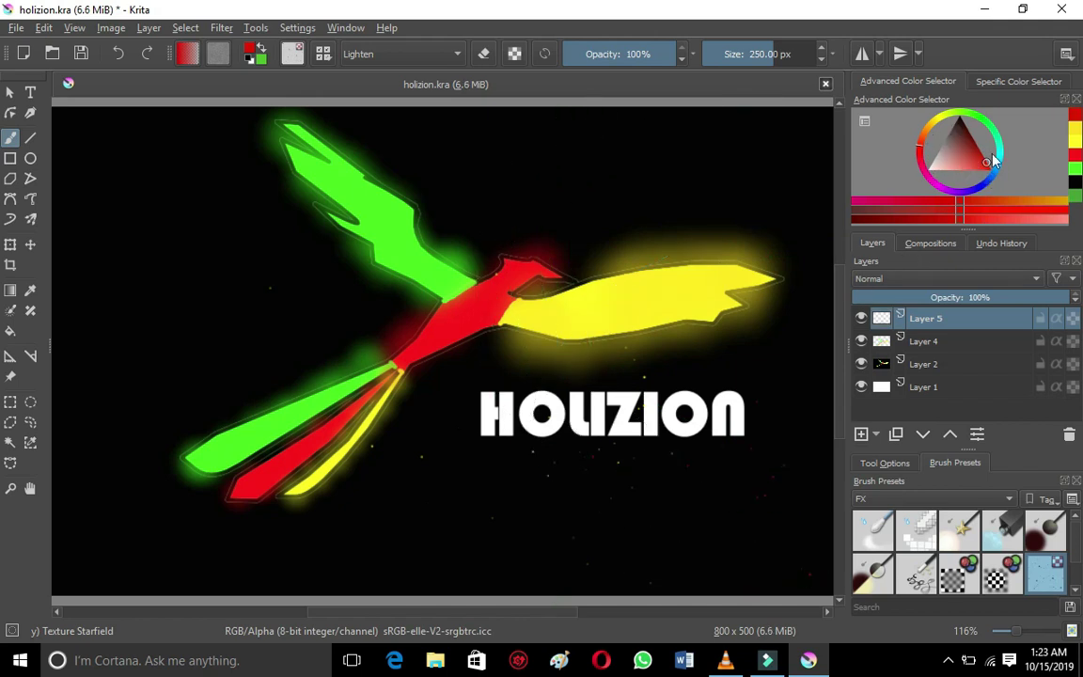
{"action": "left_click_drag", "start_coordinate": [1000, 170], "coordinate": [874, 166]}
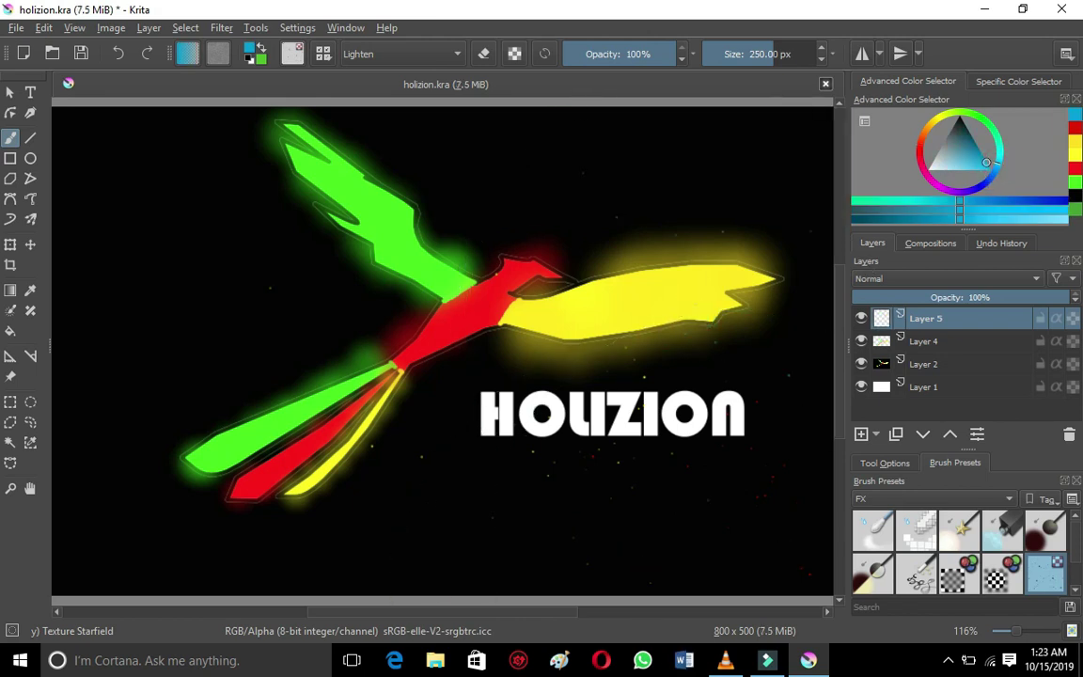
{"action": "left_click", "coordinate": [684, 530]}
{"action": "left_click_drag", "start_coordinate": [934, 191], "coordinate": [880, 179]}
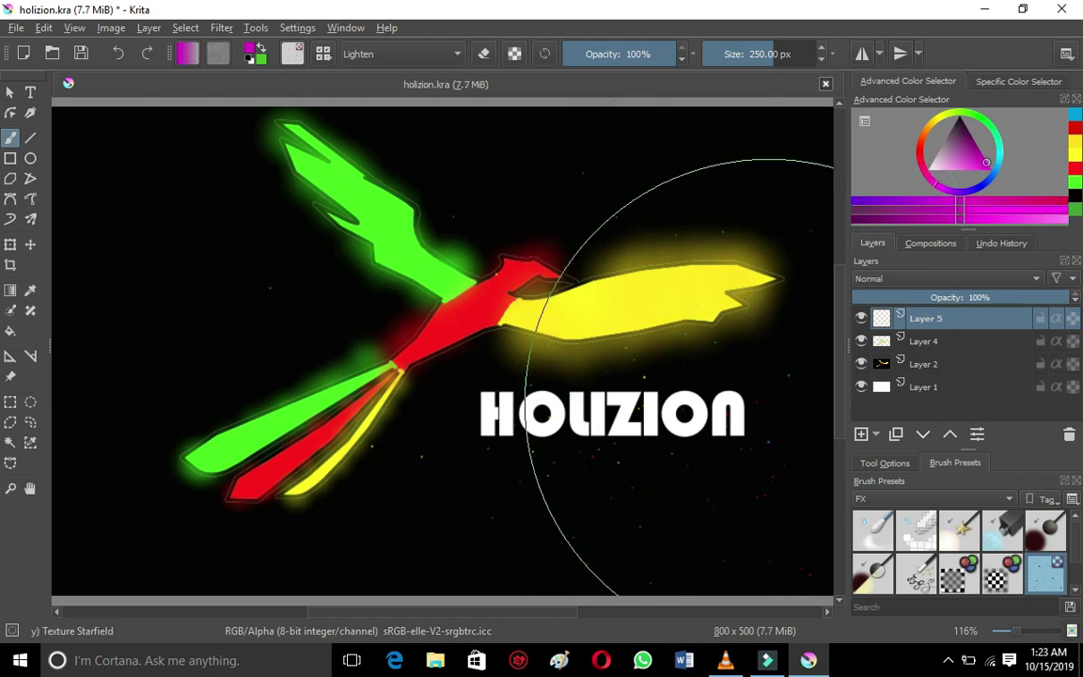
{"action": "left_click", "coordinate": [532, 488]}
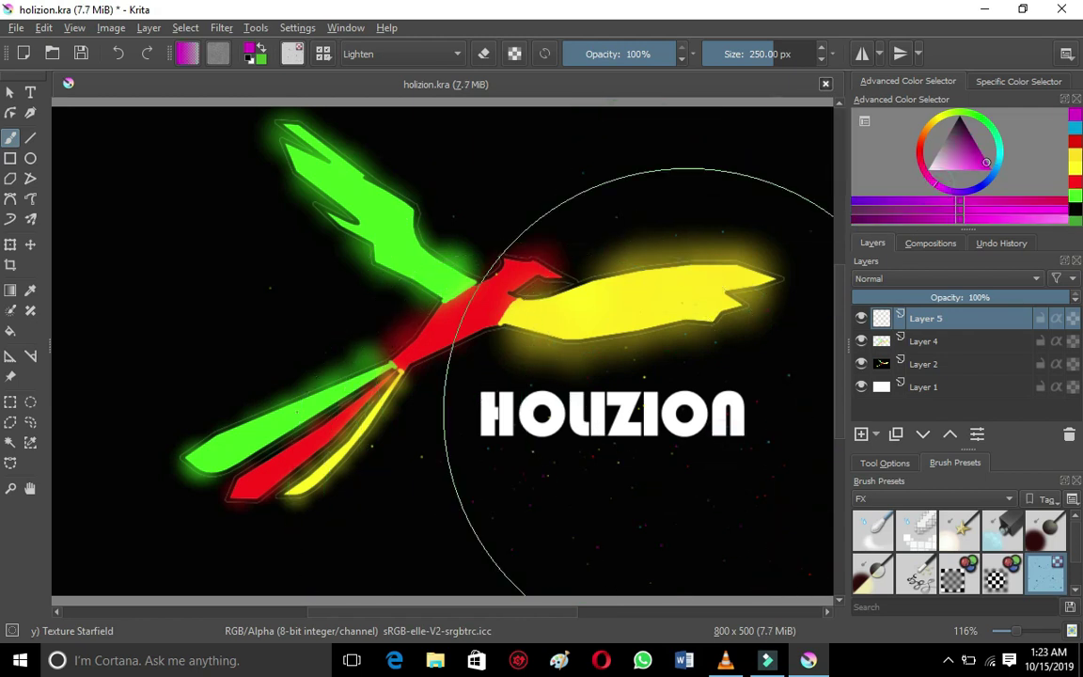
{"action": "left_click", "coordinate": [931, 169]}
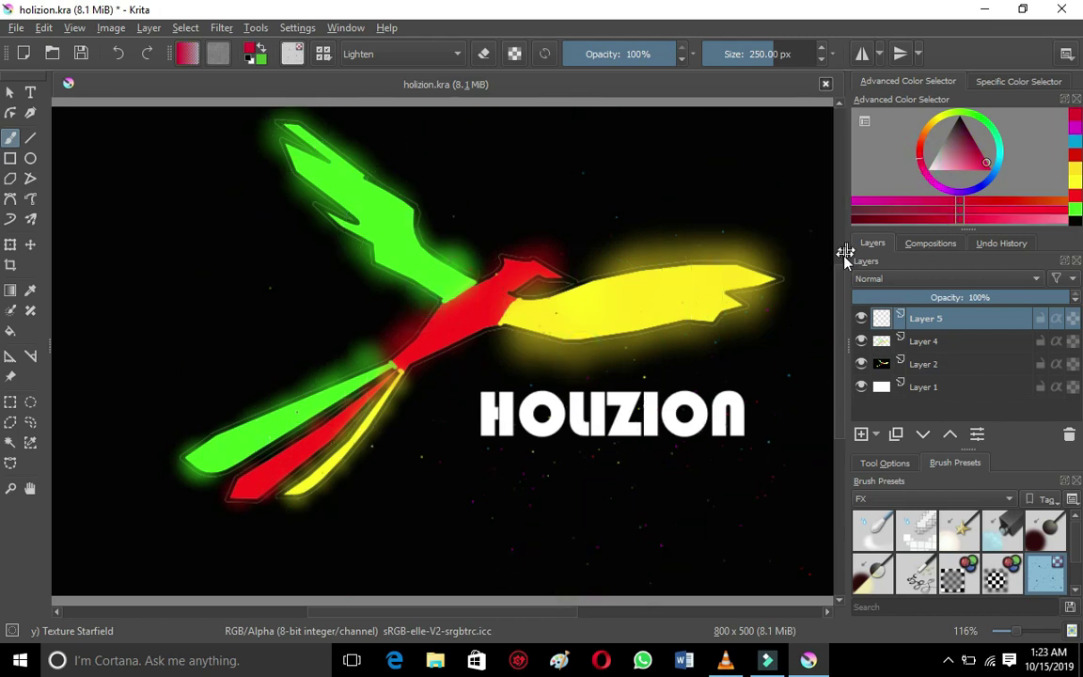
Pick green and load the 80 px Texture Spray preset from the All-tag preset list.
{"action": "left_click", "coordinate": [983, 131]}
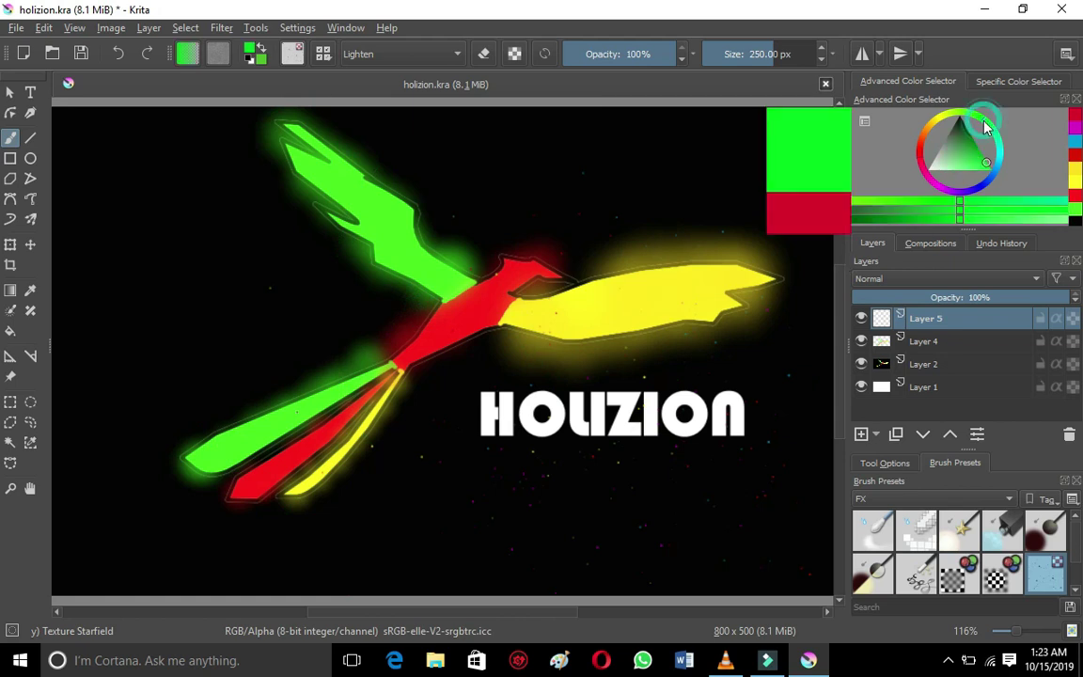
{"action": "left_click", "coordinate": [1076, 592]}
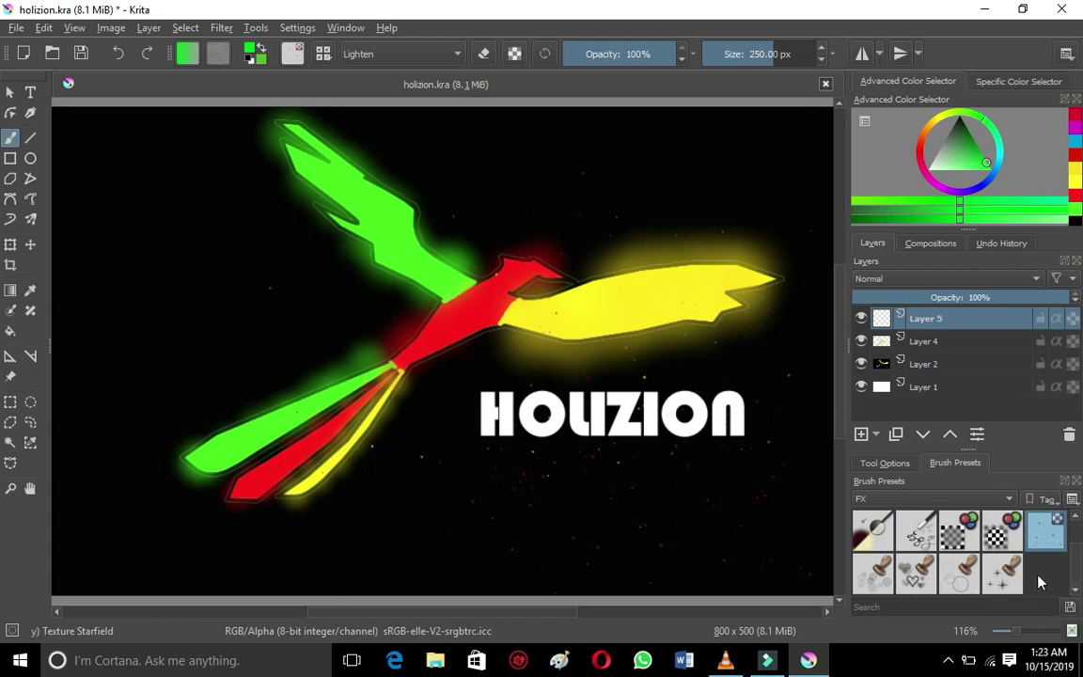
{"action": "left_click", "coordinate": [1077, 517]}
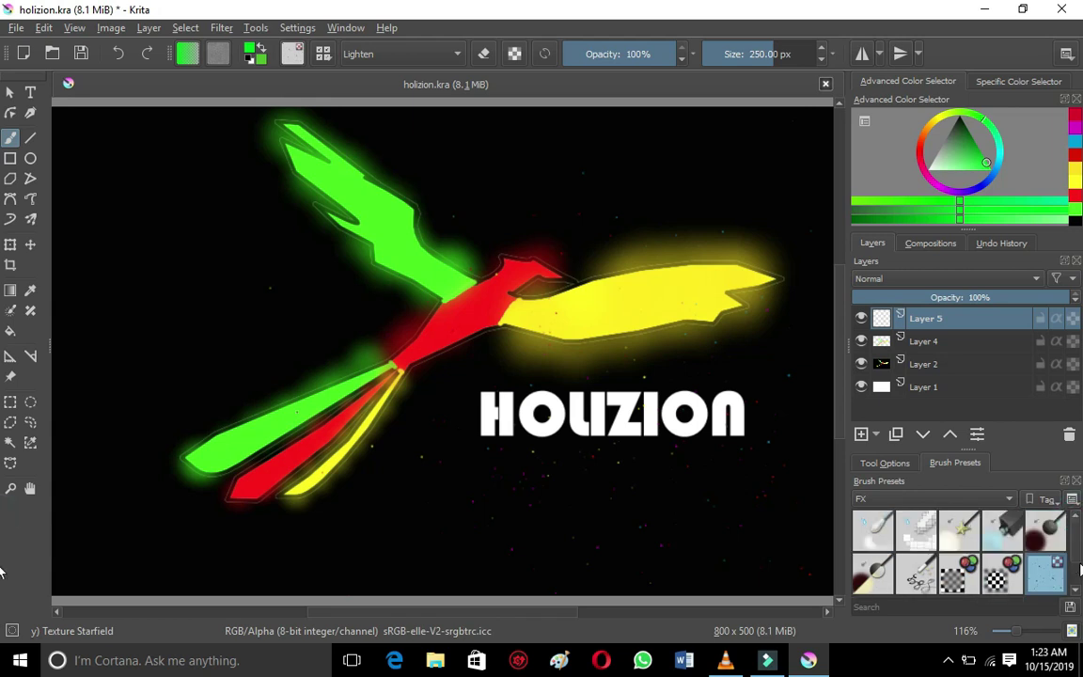
{"action": "left_click", "coordinate": [1077, 591]}
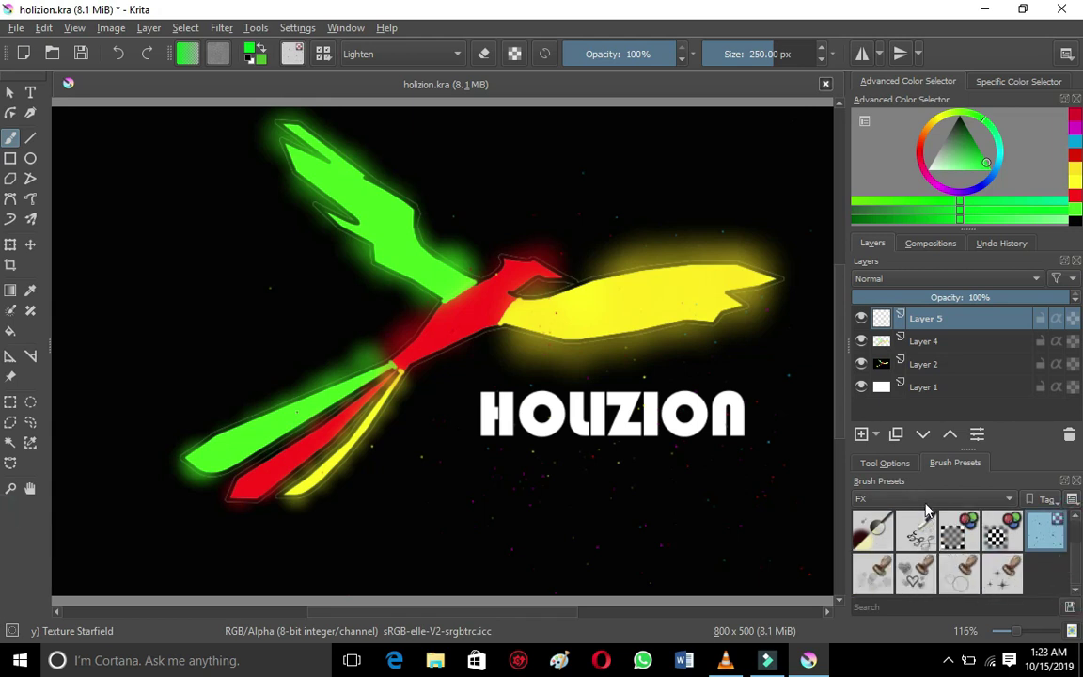
{"action": "left_click", "coordinate": [925, 500]}
{"action": "left_click", "coordinate": [887, 448]}
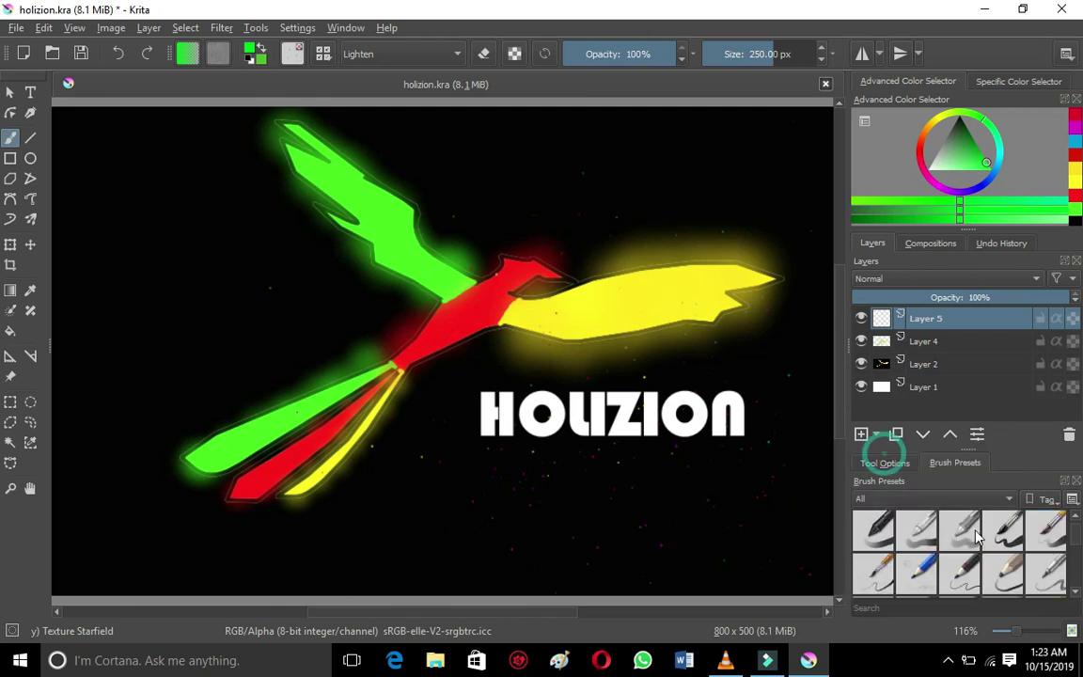
{"action": "left_click", "coordinate": [1077, 591]}
{"action": "scroll", "coordinate": [1077, 591], "scroll_direction": "down", "scroll_amount": 5}
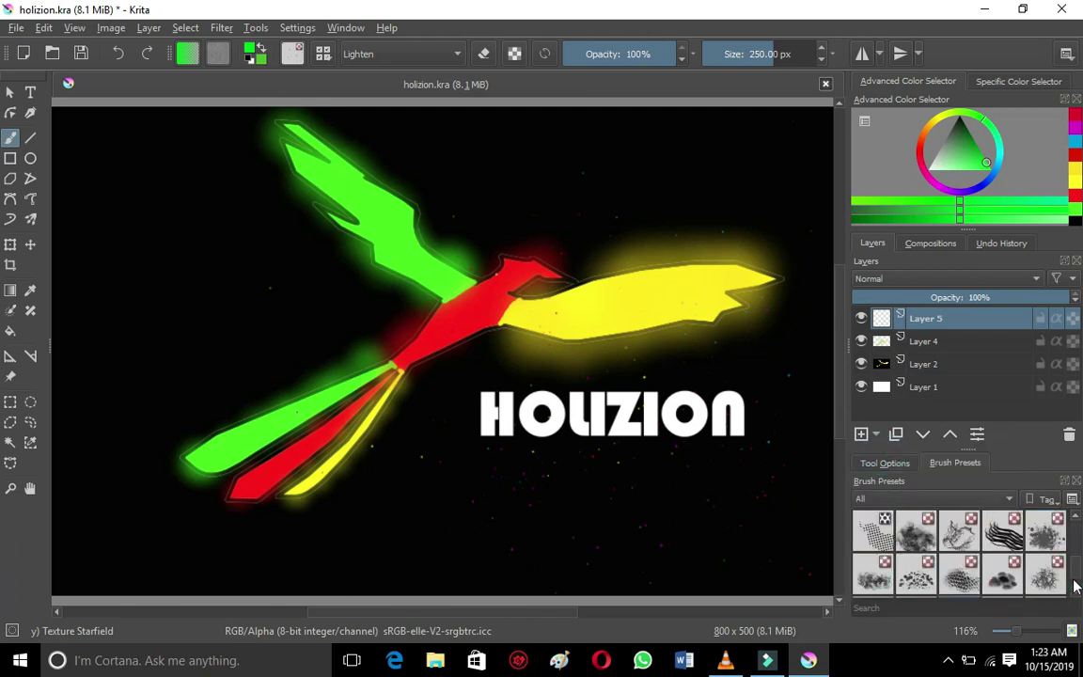
{"action": "scroll", "coordinate": [1077, 580], "scroll_direction": "up", "scroll_amount": 1}
{"action": "left_click", "coordinate": [908, 583]}
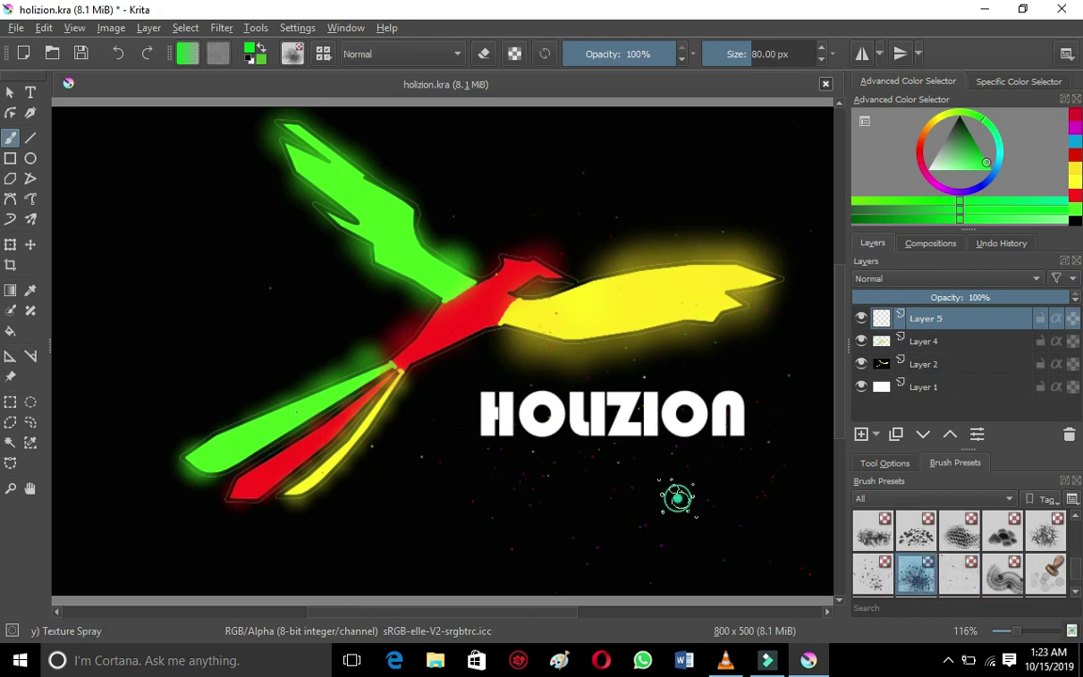
Try green and yellow spray particles around the phoenix at 48% opacity, undoing each attempt.
{"action": "left_click_drag", "start_coordinate": [612, 448], "coordinate": [779, 530]}
{"action": "key", "text": "ctrl+z"}
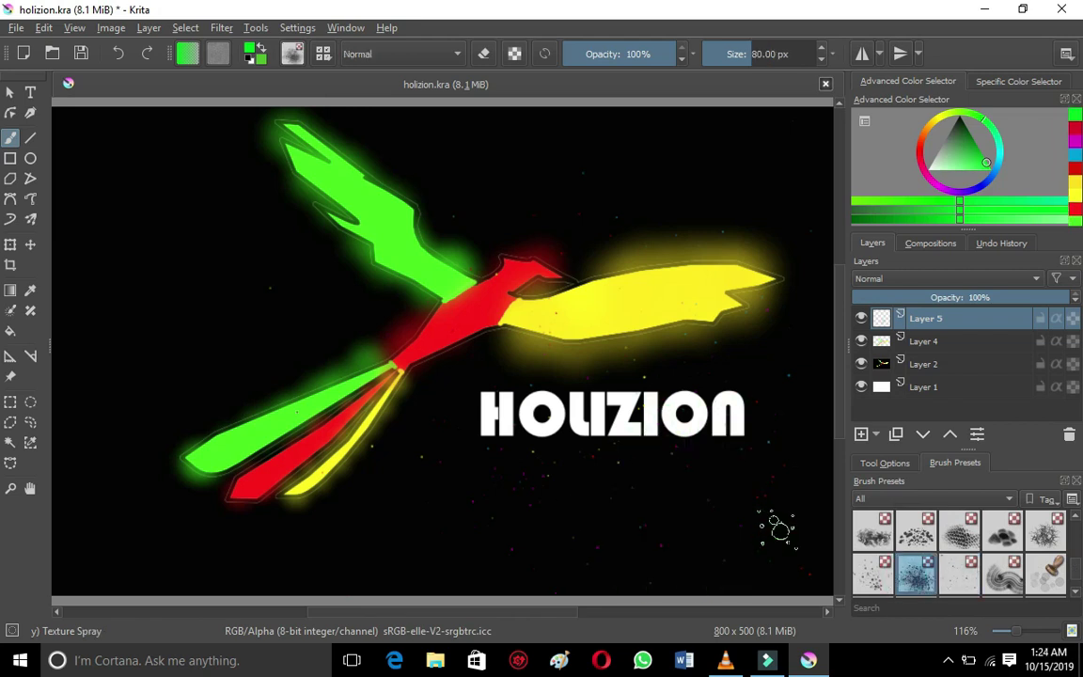
{"action": "left_click", "coordinate": [270, 166]}
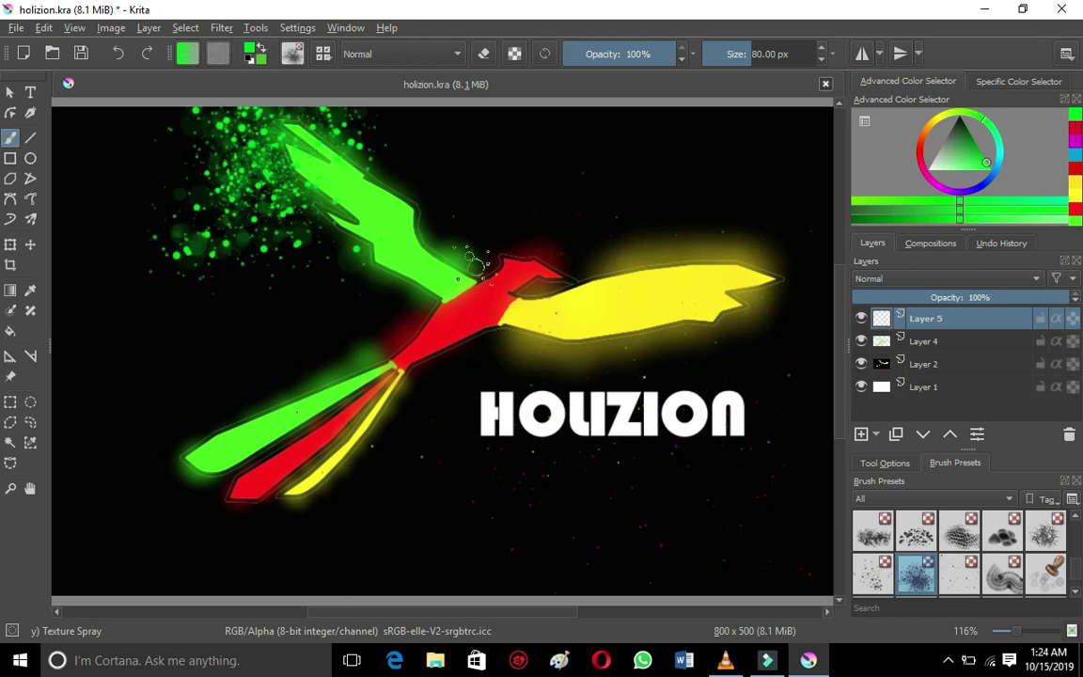
{"action": "key", "text": "ctrl+z"}
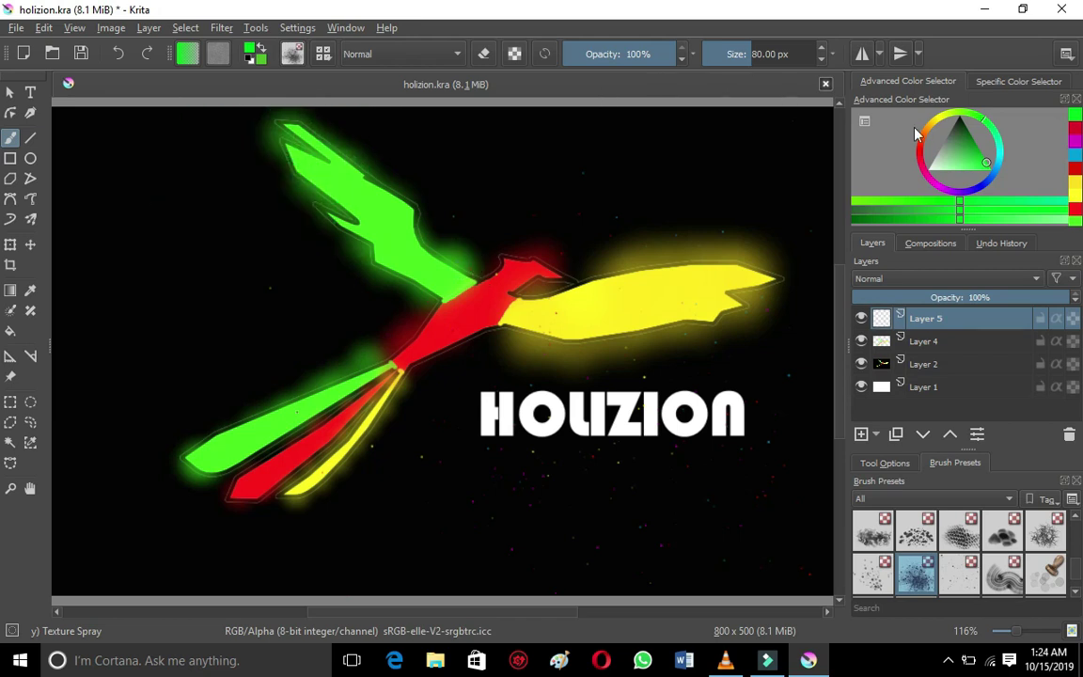
{"action": "left_click", "coordinate": [621, 47]}
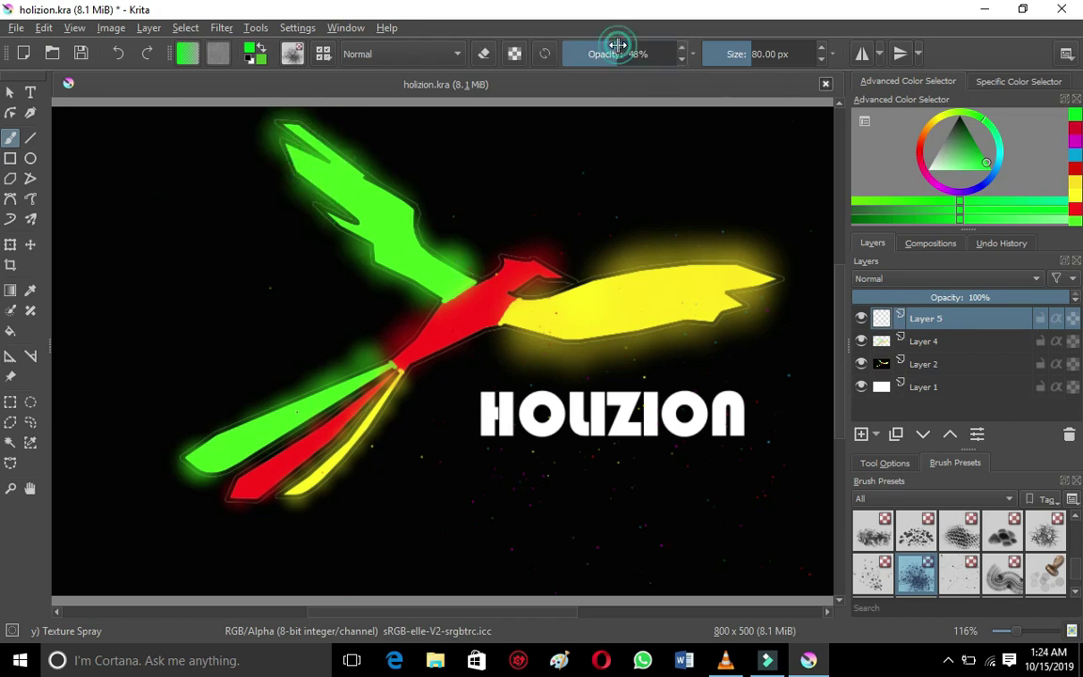
{"action": "left_click", "coordinate": [215, 172]}
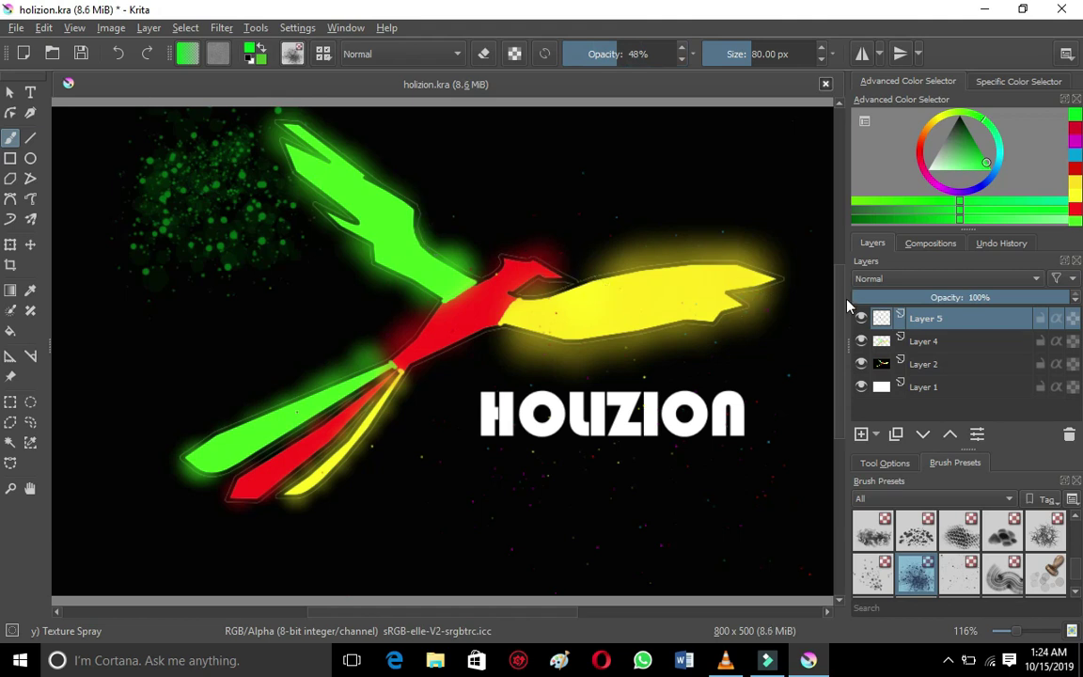
{"action": "key", "text": "ctrl+z"}
{"action": "left_click", "coordinate": [282, 258]}
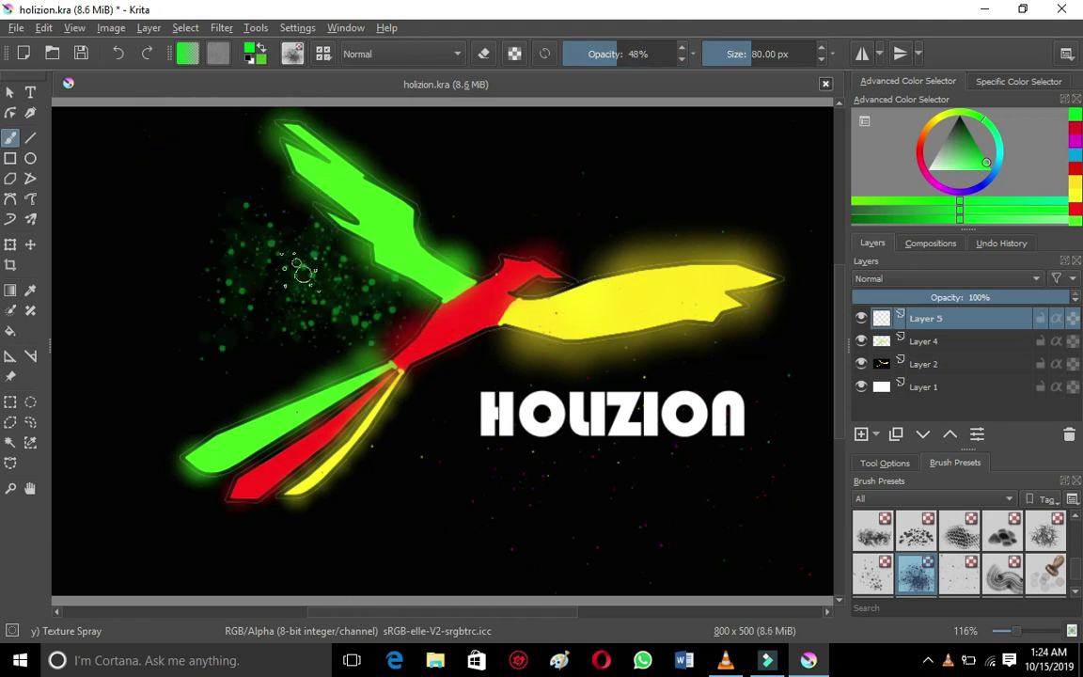
{"action": "left_click", "coordinate": [942, 122]}
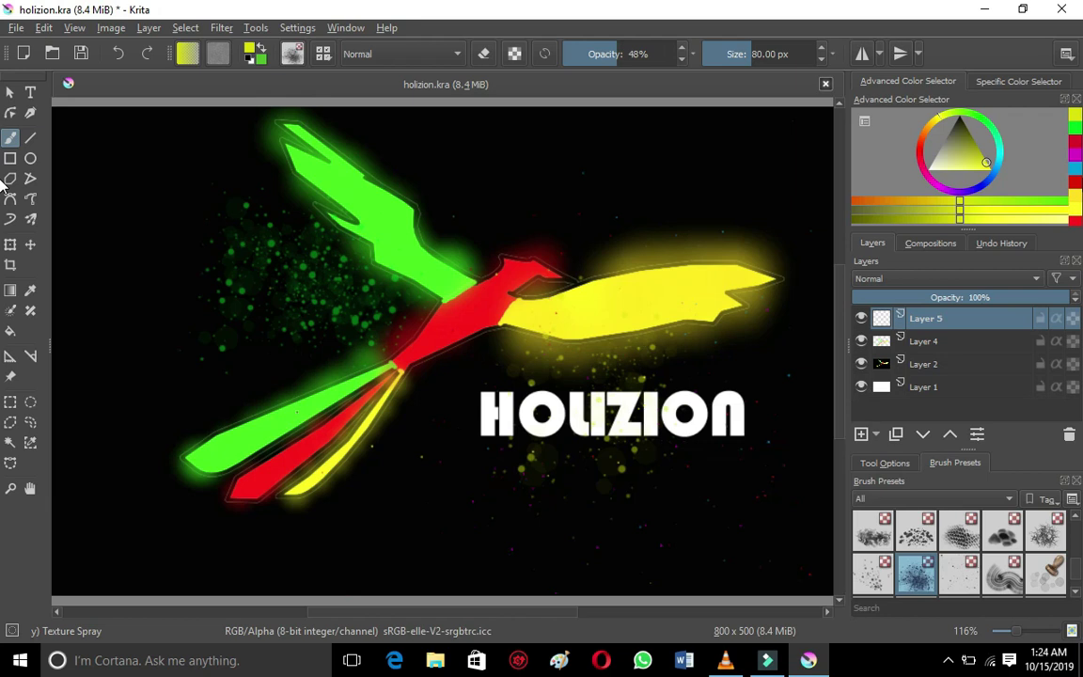
{"action": "key", "text": "ctrl+z"}
{"action": "key", "text": "ctrl+z"}
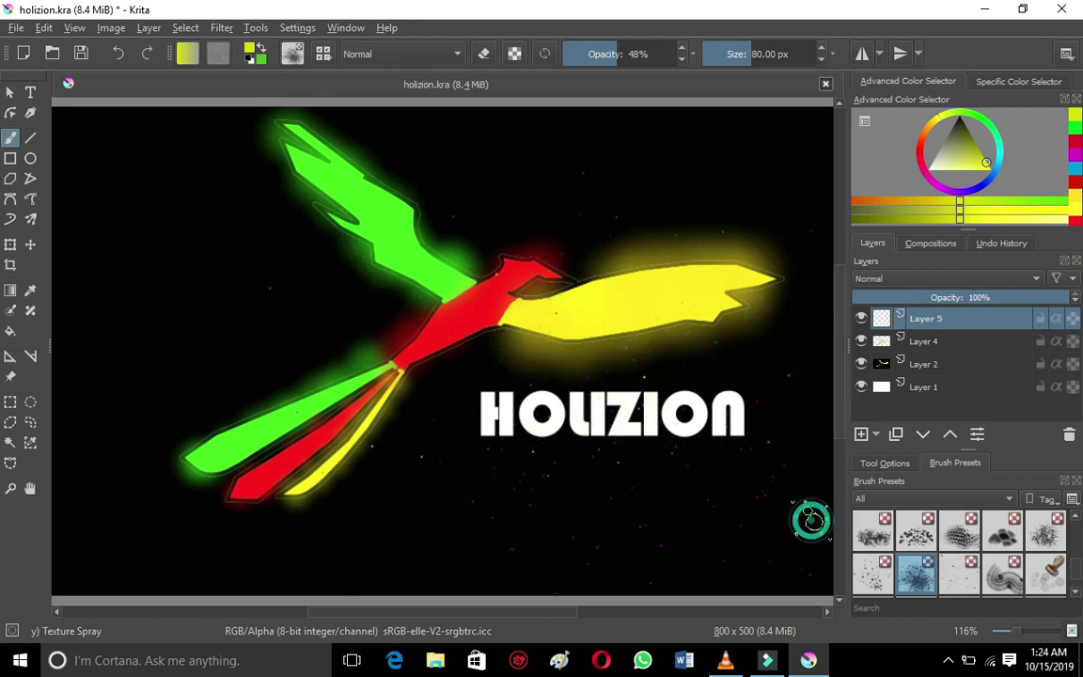
Spray yellow, then green and red particles at 36% opacity in the lower-right corner.
{"action": "left_click_drag", "start_coordinate": [812, 519], "coordinate": [813, 520]}
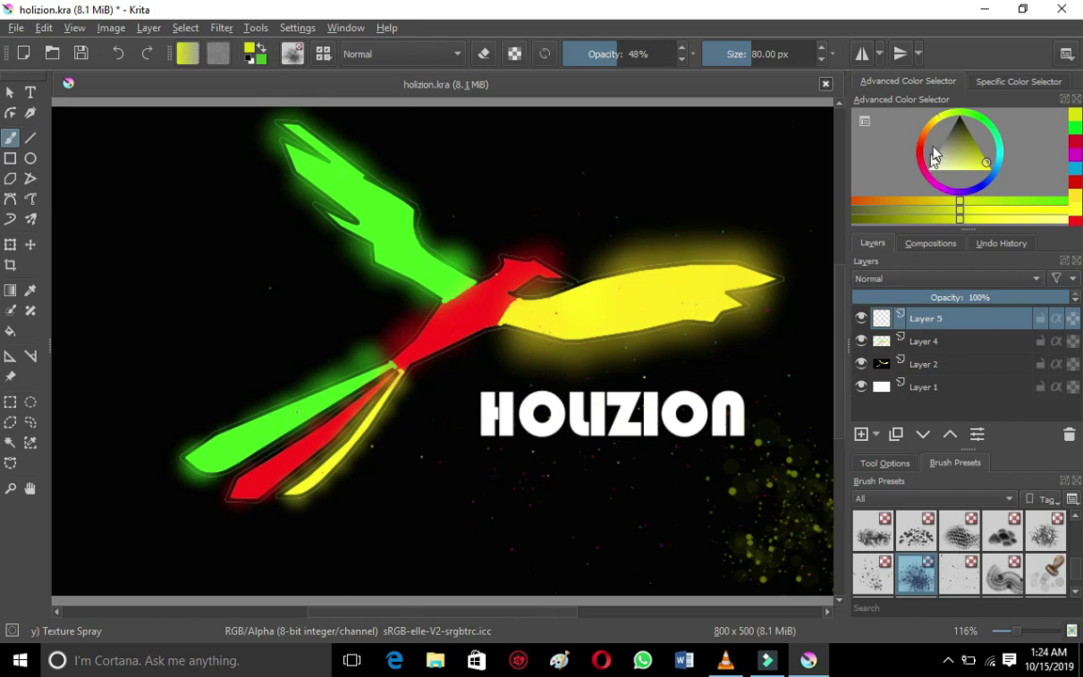
{"action": "left_click", "coordinate": [983, 118]}
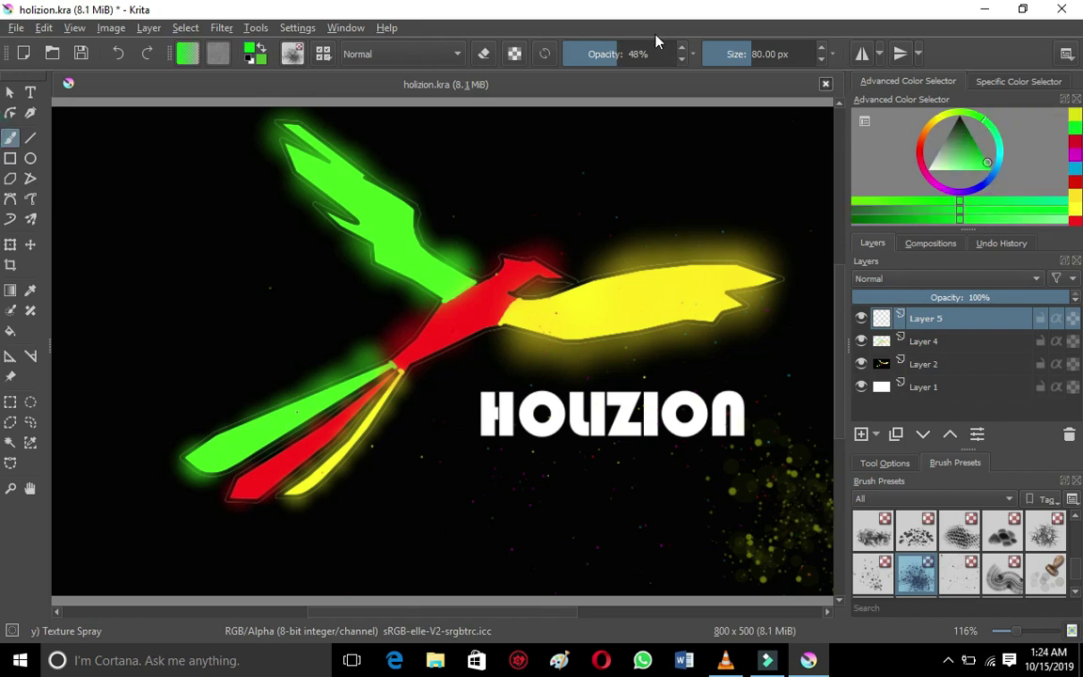
{"action": "left_click", "coordinate": [602, 54]}
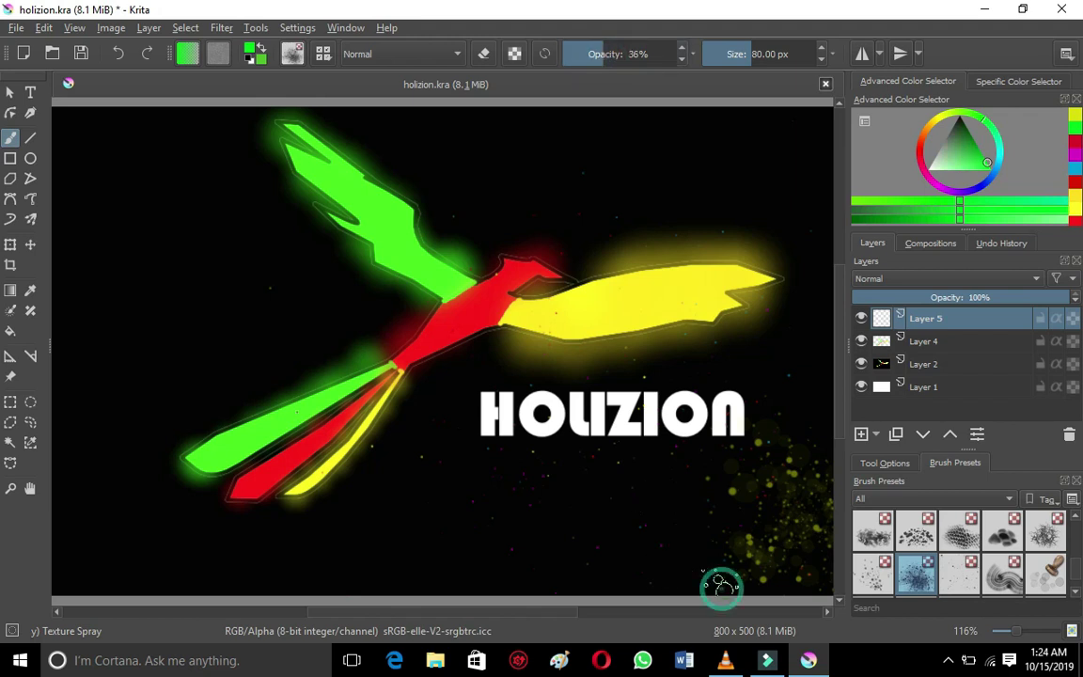
{"action": "left_click_drag", "start_coordinate": [721, 586], "coordinate": [653, 522]}
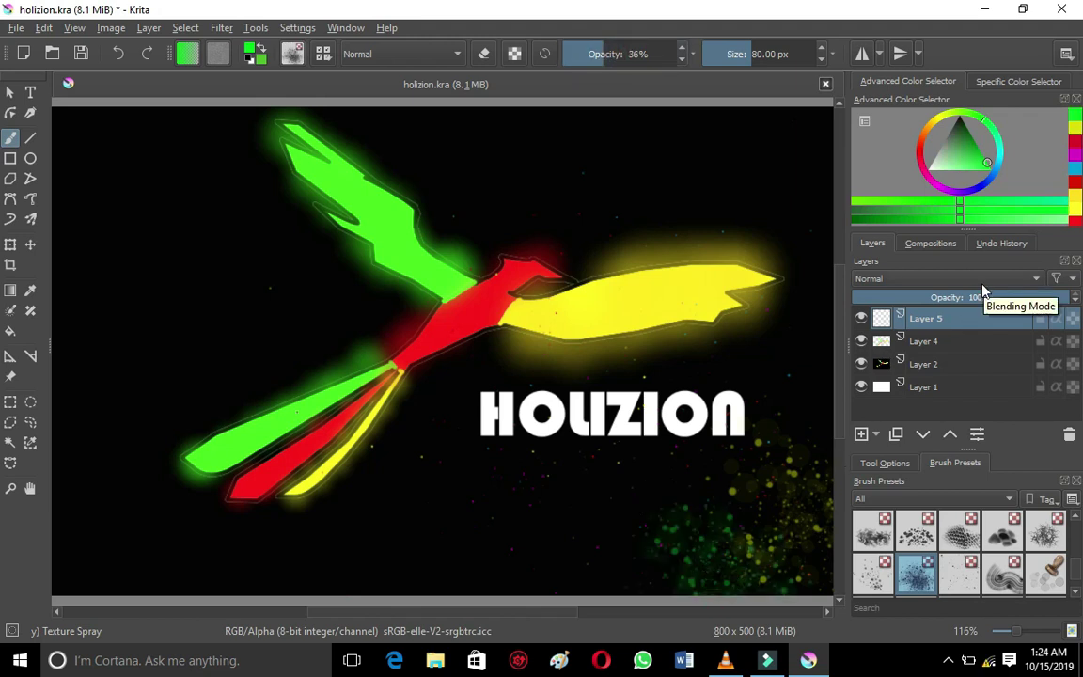
{"action": "left_click", "coordinate": [923, 167]}
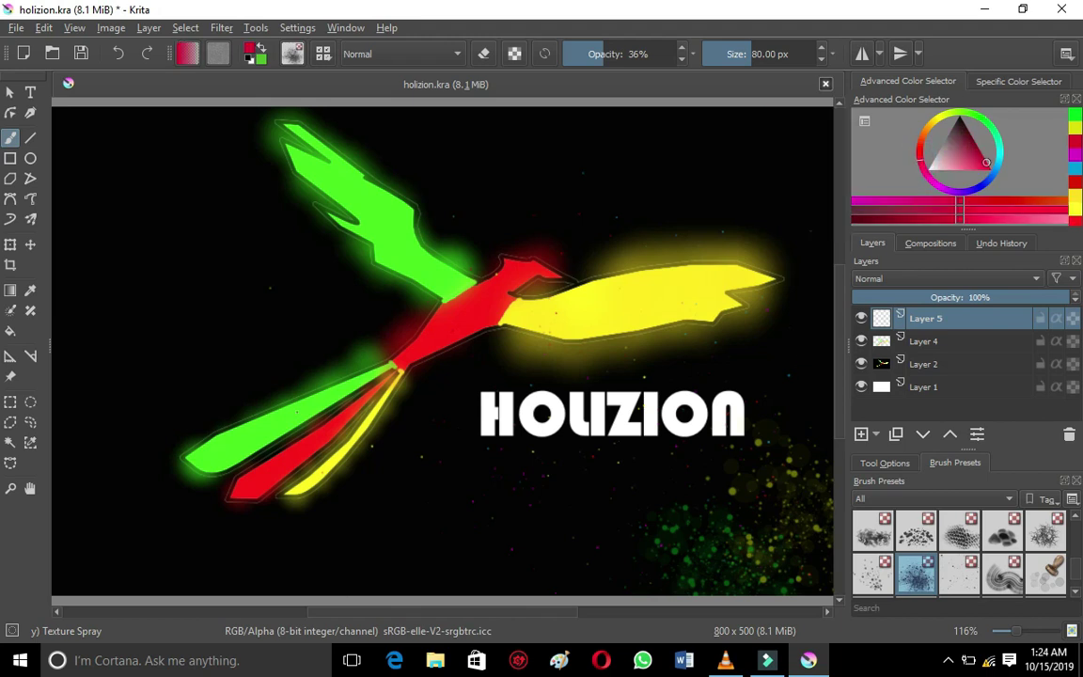
{"action": "left_click", "coordinate": [815, 434]}
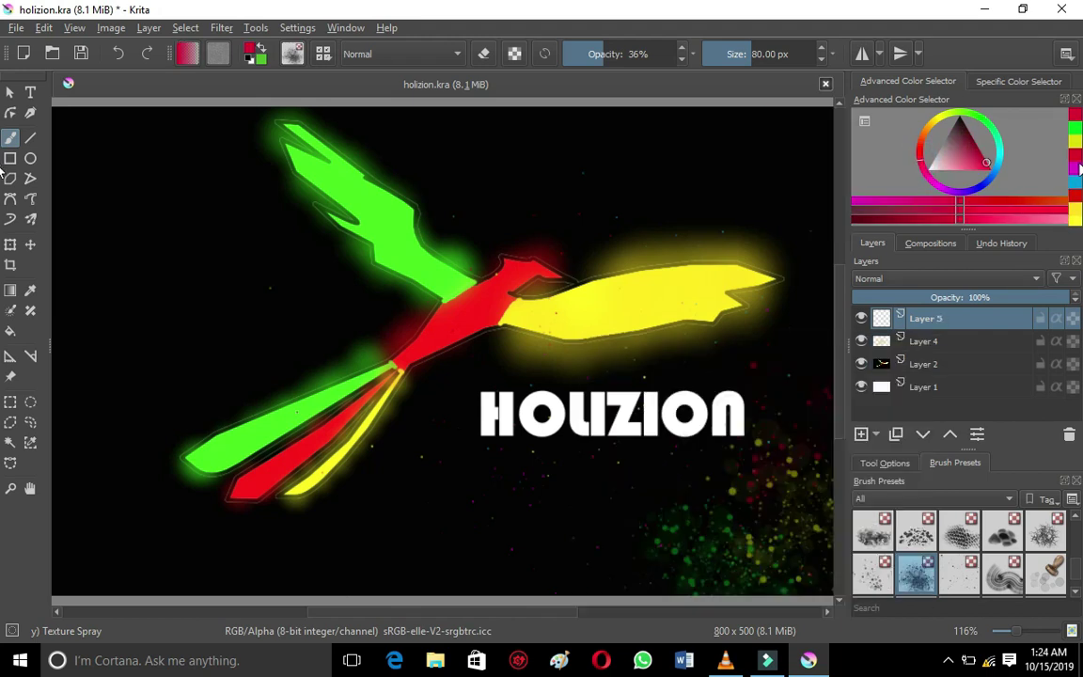
{"action": "left_click", "coordinate": [16, 27]}
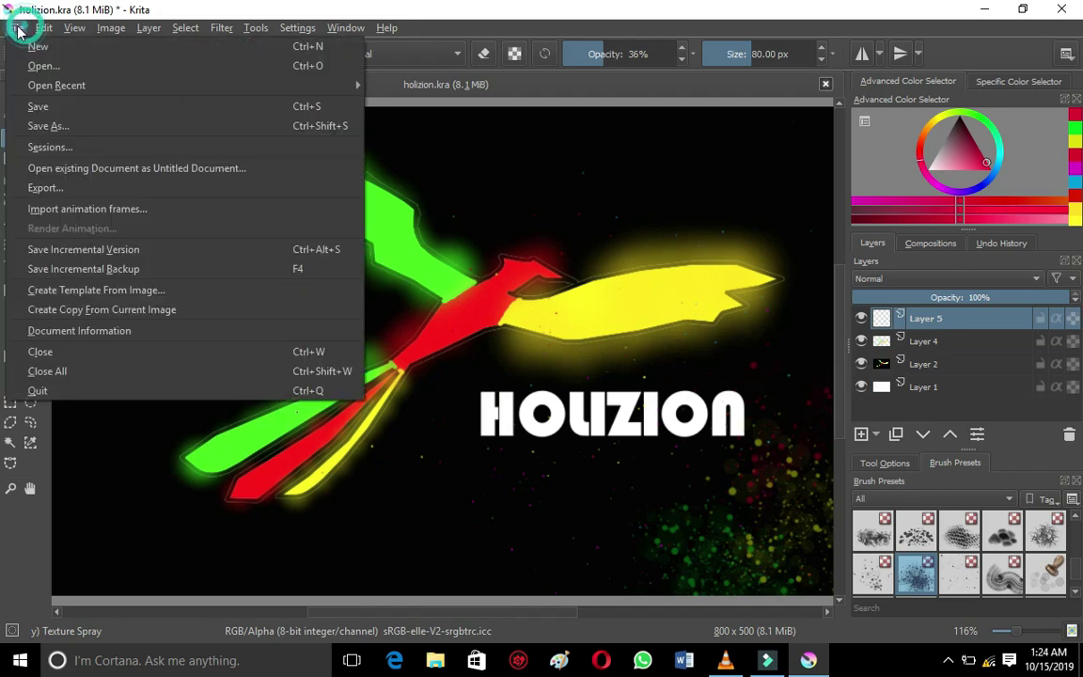
Save the artwork as a Krita document over holizion.kra, confirming the replacement.
{"action": "left_click", "coordinate": [73, 128]}
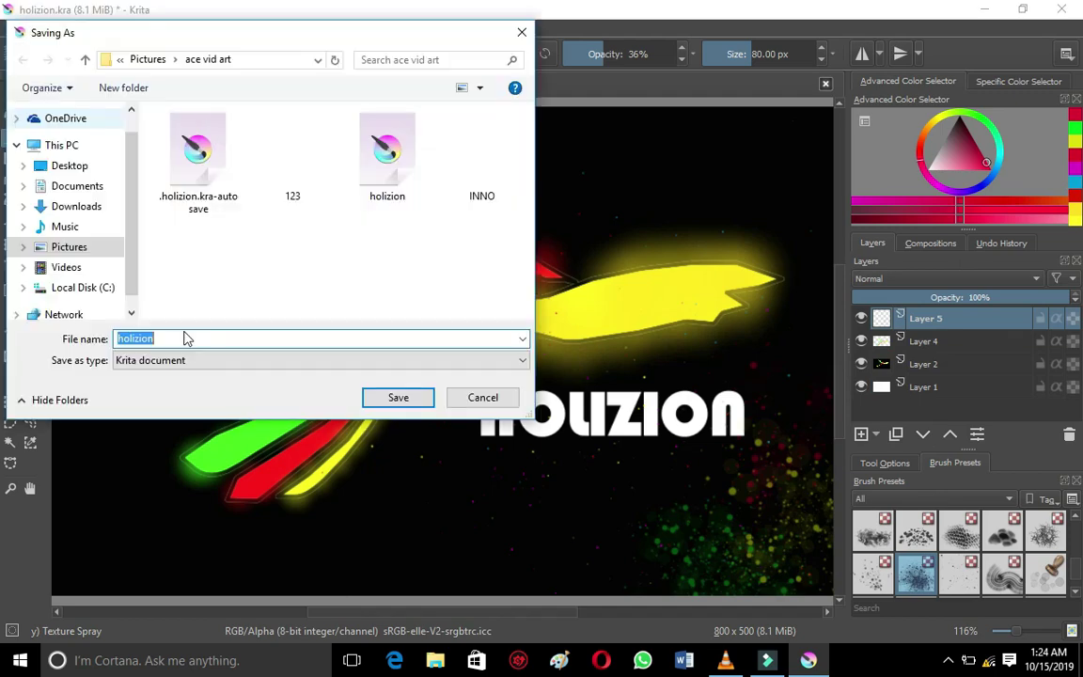
{"action": "left_click", "coordinate": [210, 361]}
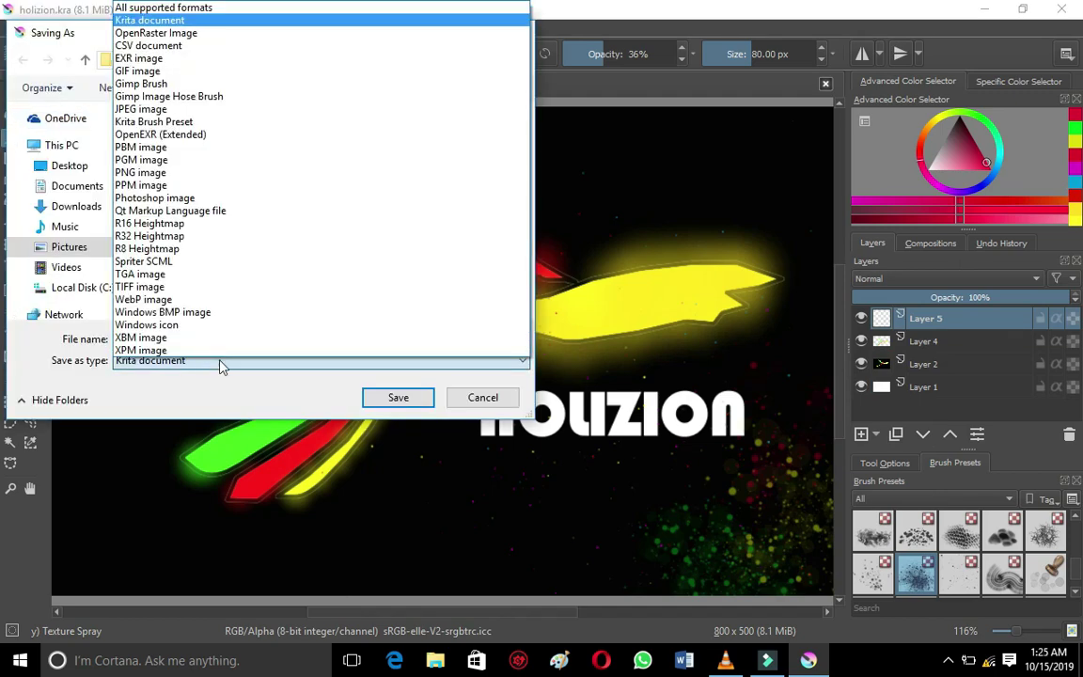
{"action": "left_click", "coordinate": [223, 364]}
{"action": "left_click", "coordinate": [395, 397]}
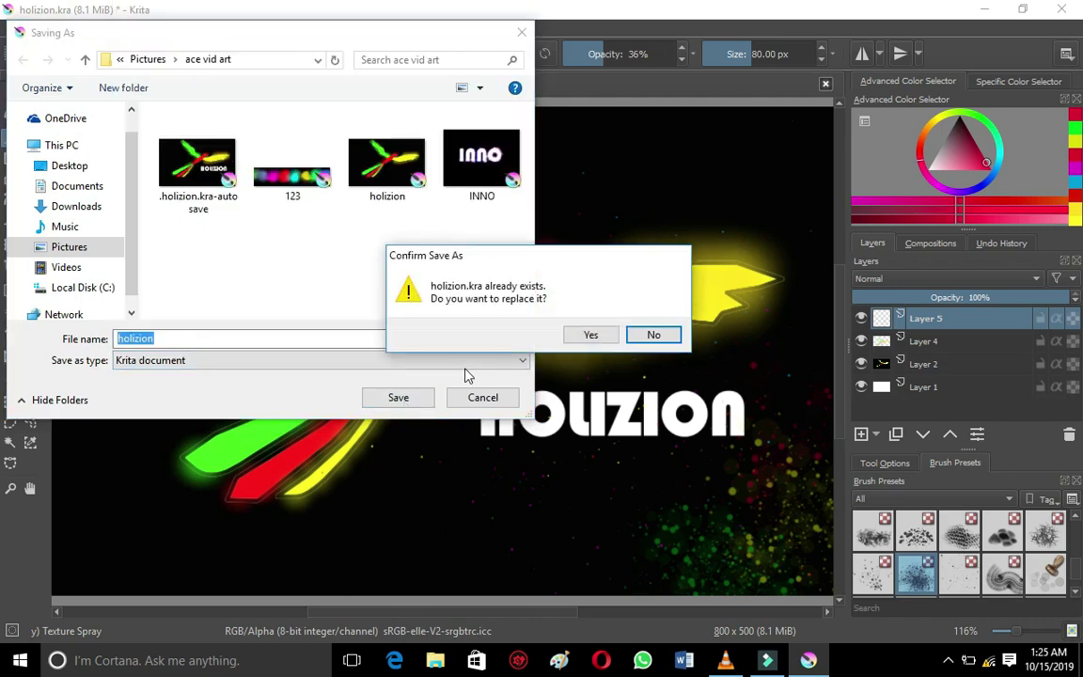
{"action": "left_click", "coordinate": [591, 336]}
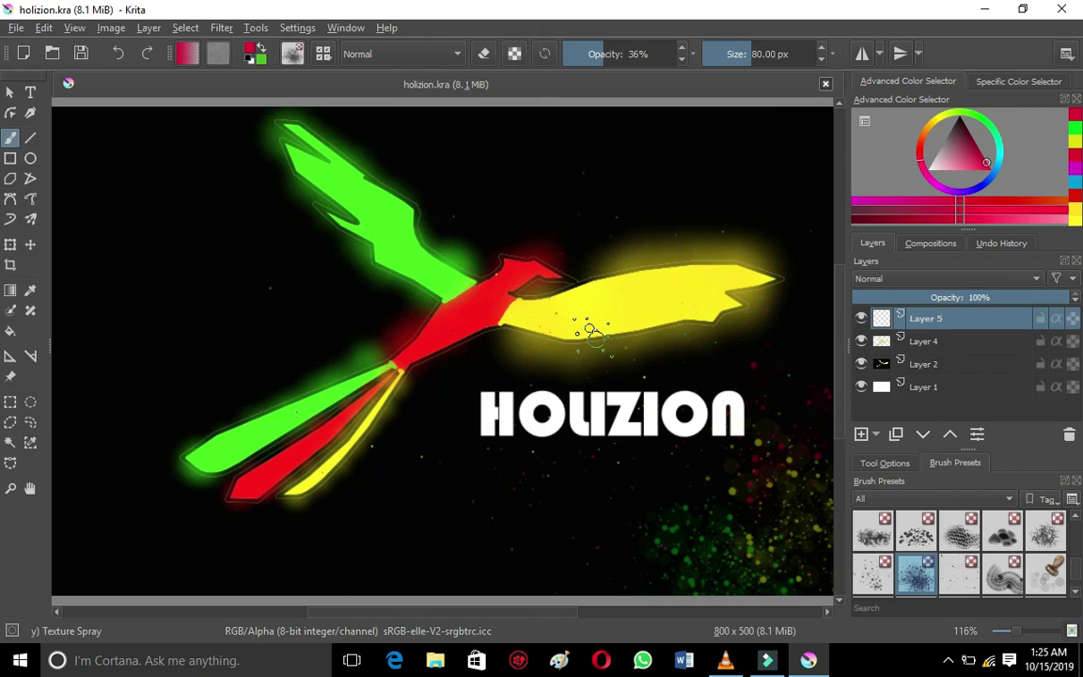
{"action": "left_click", "coordinate": [40, 29]}
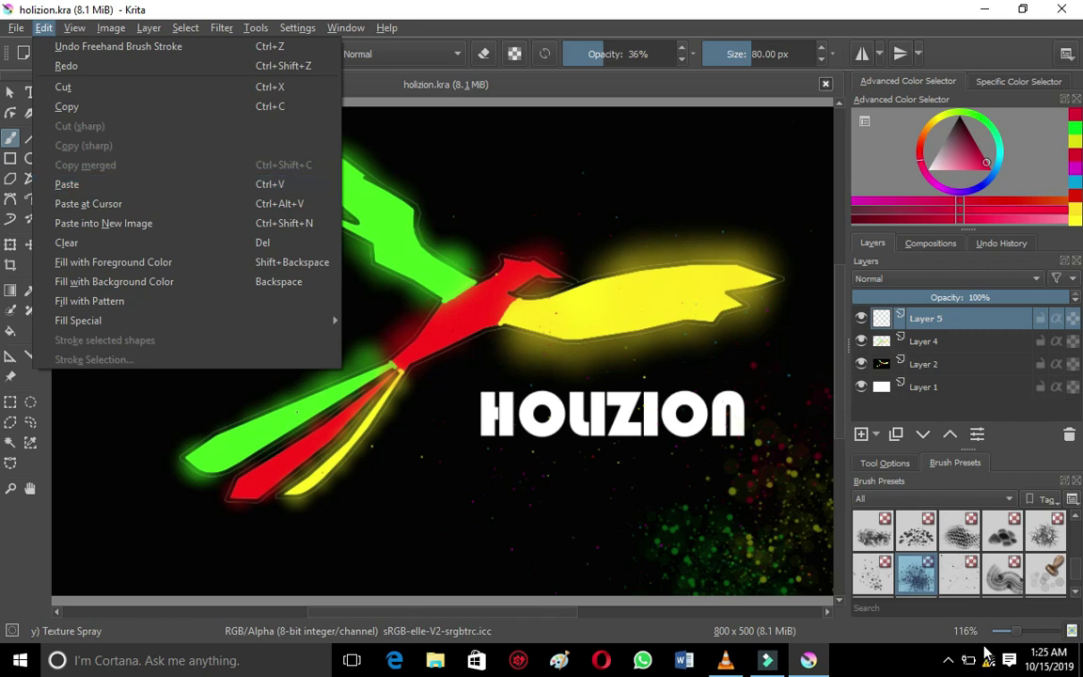
{"action": "left_click", "coordinate": [13, 28]}
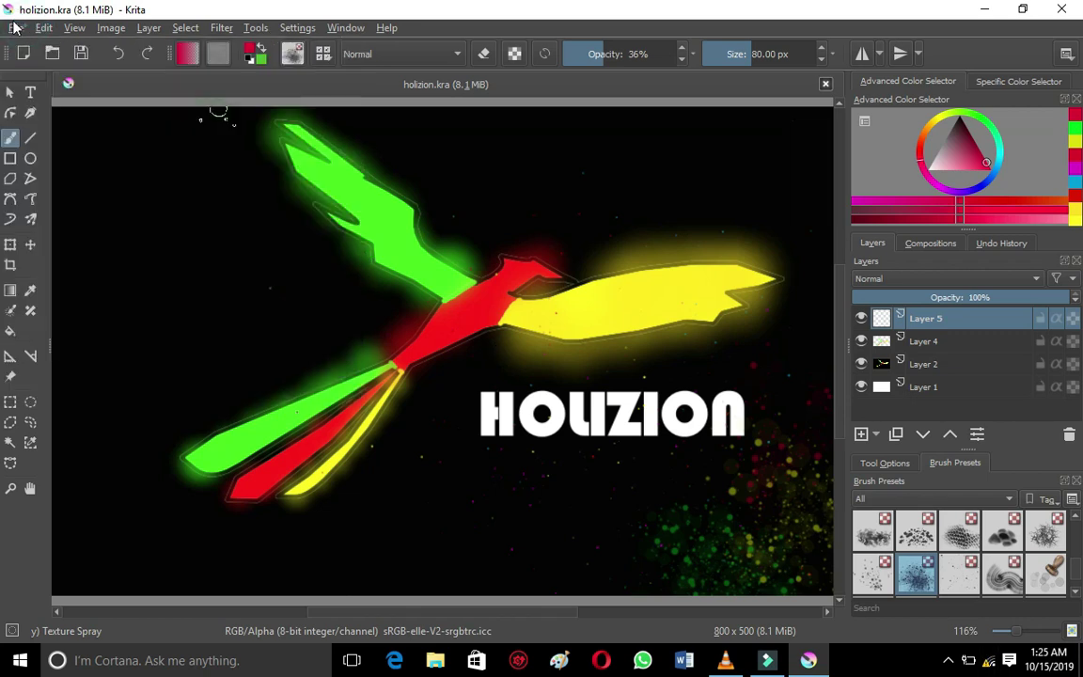
Save a copy as the PNG image holizion123.png, accepting the PNG export options.
{"action": "left_click", "coordinate": [60, 132]}
{"action": "left_click", "coordinate": [249, 360]}
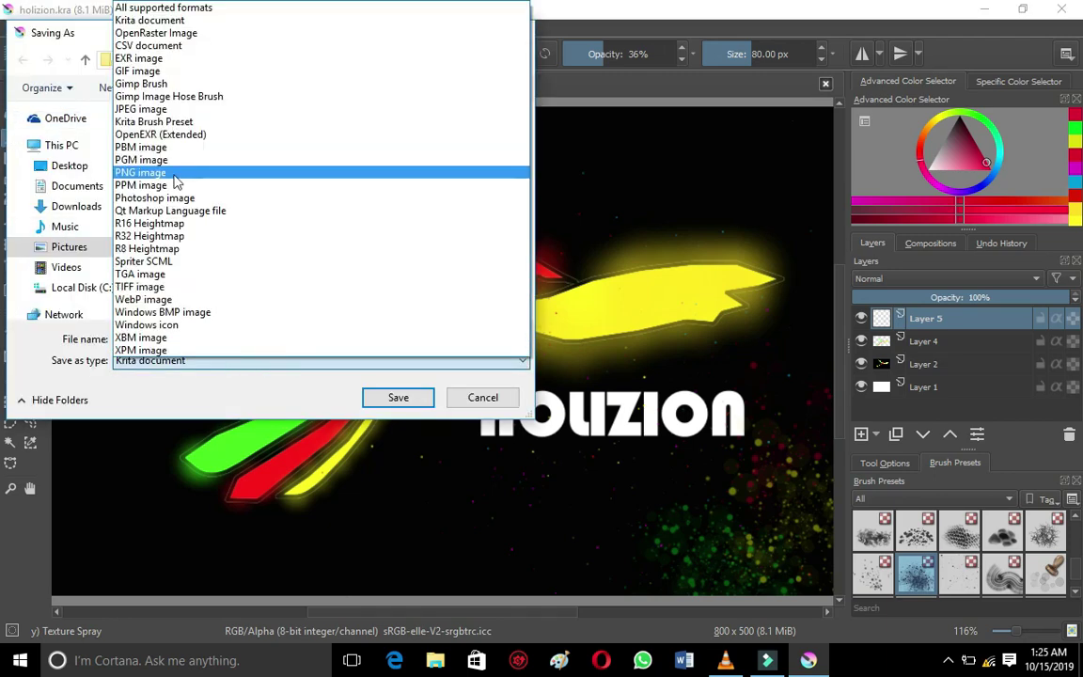
{"action": "left_click", "coordinate": [174, 176]}
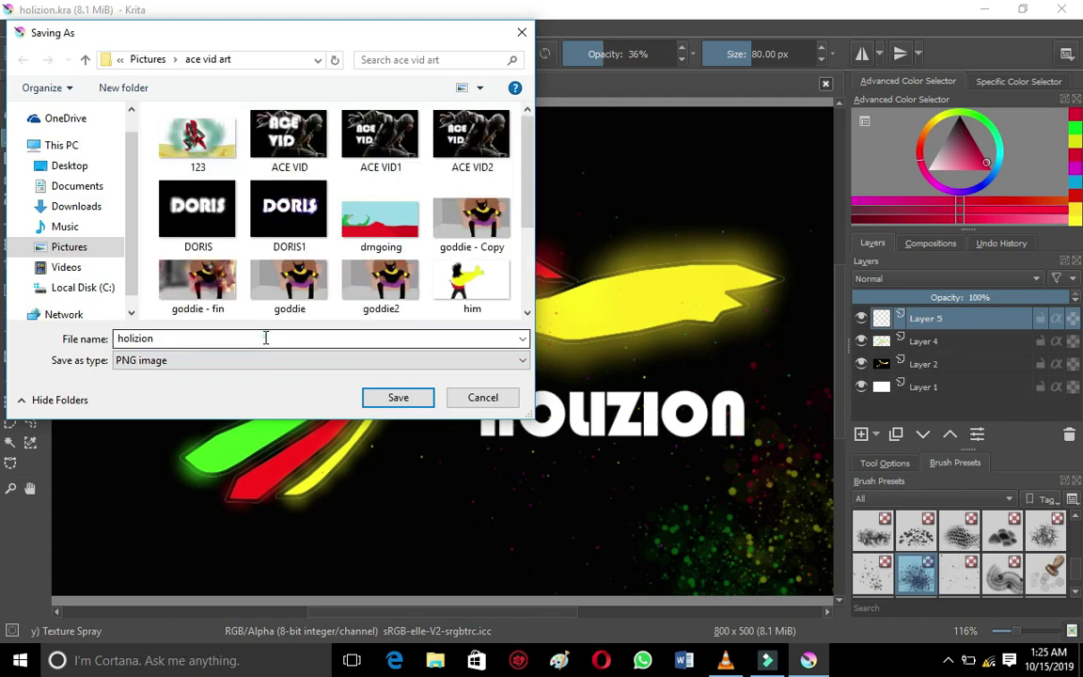
{"action": "left_click", "coordinate": [266, 338]}
{"action": "type", "text": "123"}
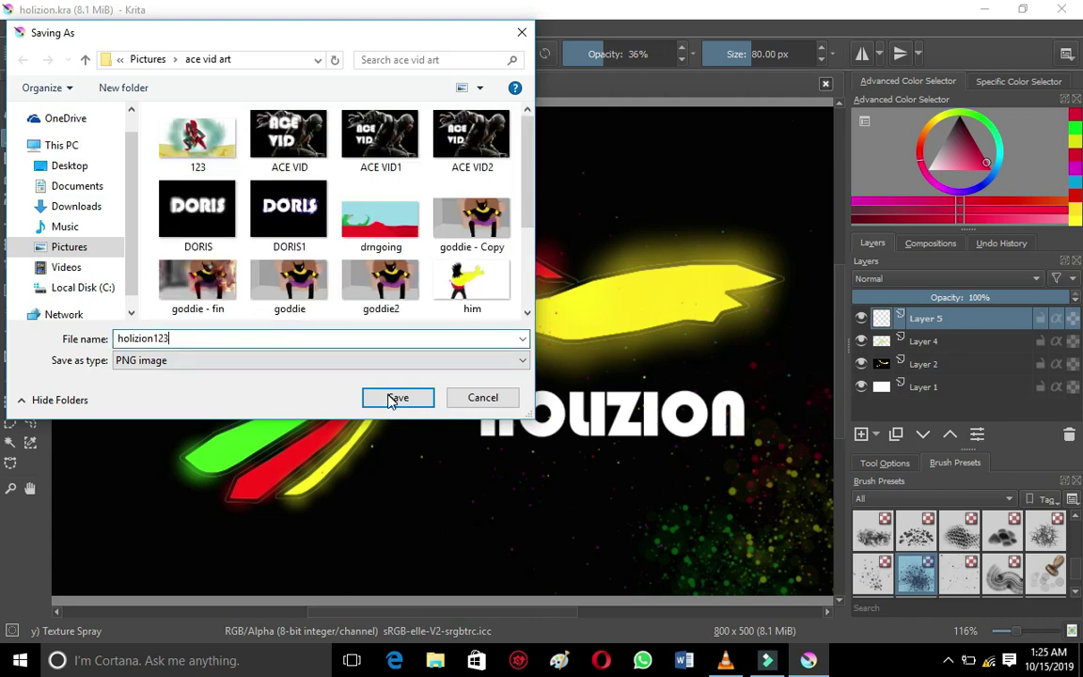
{"action": "left_click", "coordinate": [395, 397]}
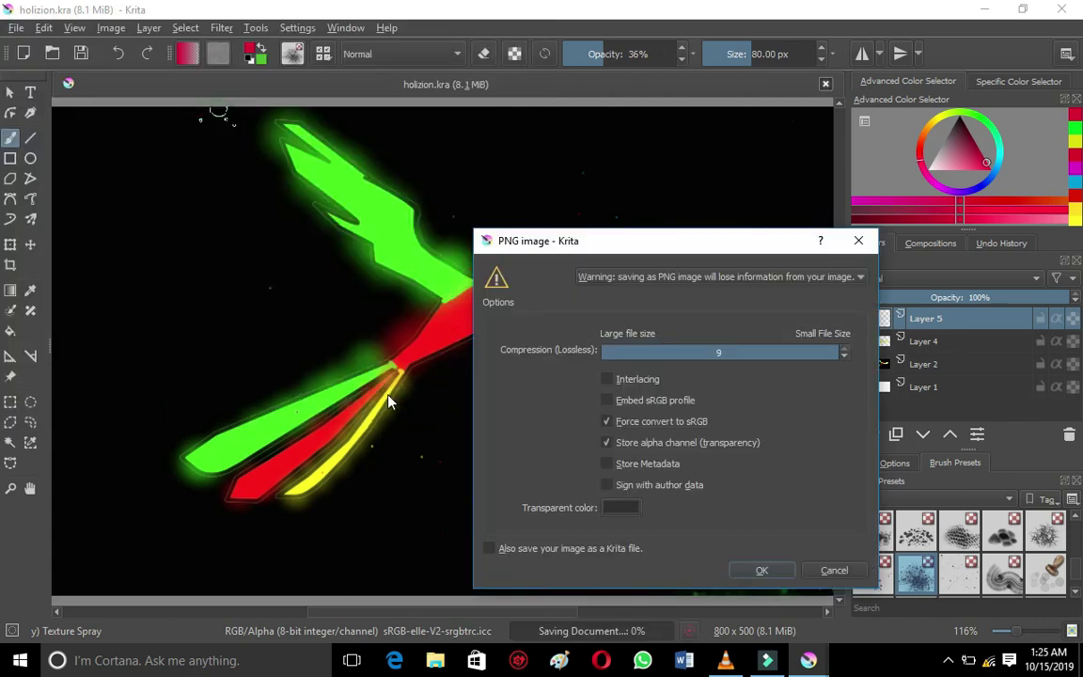
{"action": "left_click", "coordinate": [762, 571]}
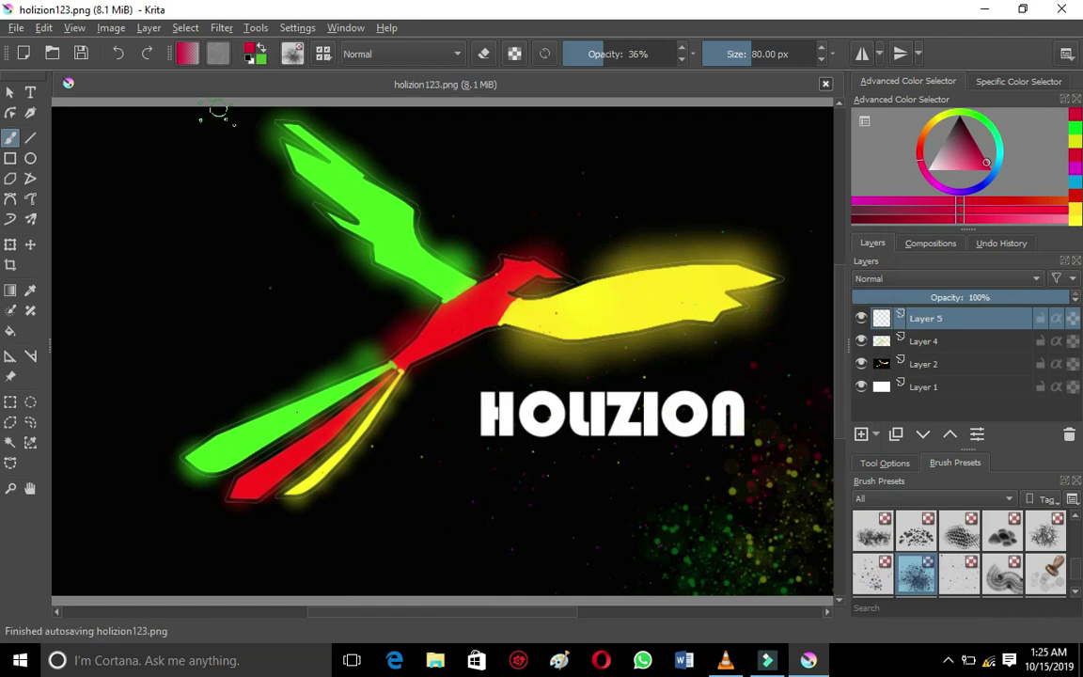